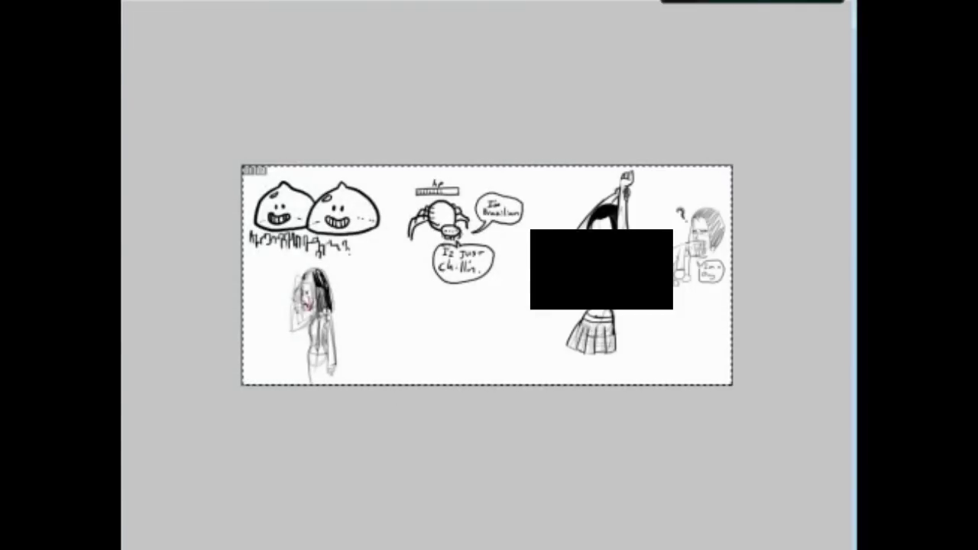
Step: Start saving the sketch sheet and browse from Painful Moon up to Website M3 and into the Rescorces-Comic folder
{"action": "key", "text": "ctrl+s"}
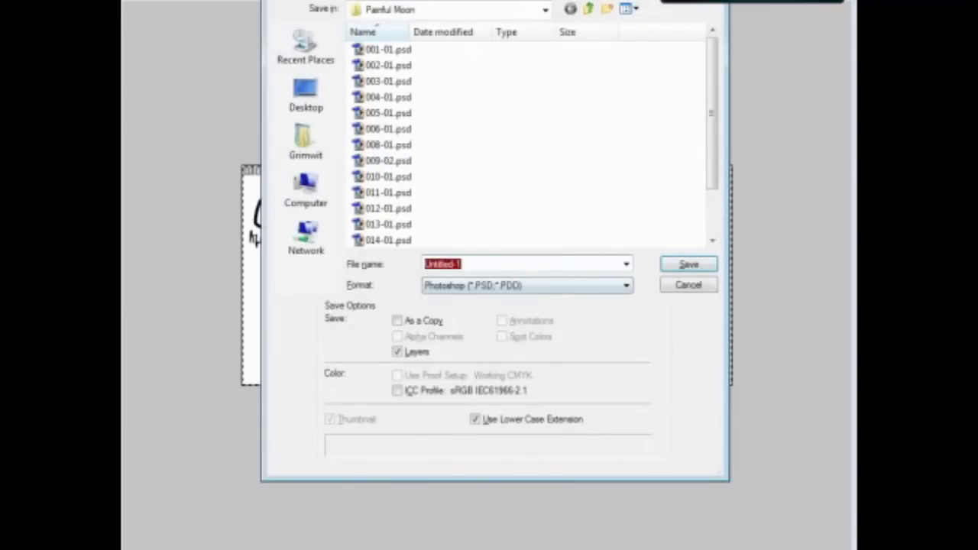
{"action": "left_click", "coordinate": [589, 8]}
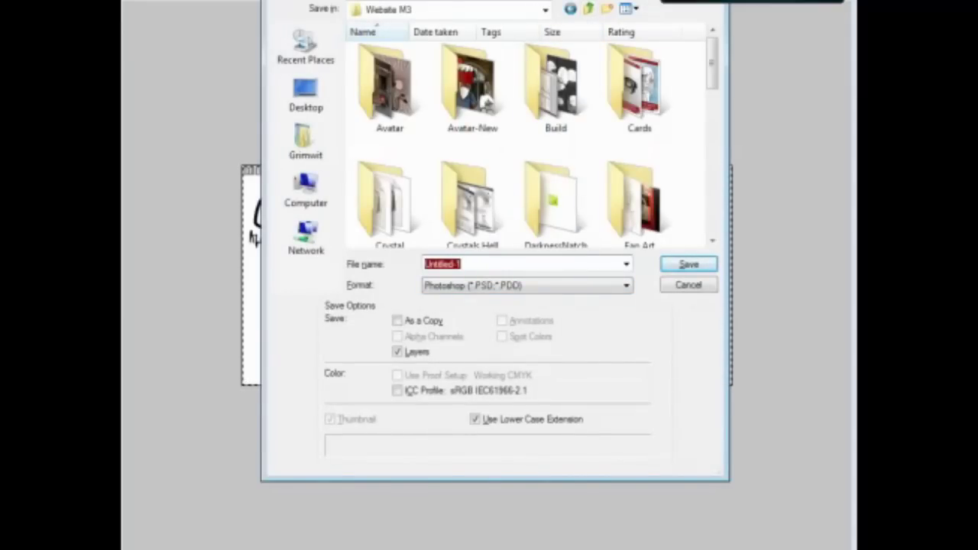
{"action": "left_click", "coordinate": [514, 145]}
{"action": "left_click", "coordinate": [473, 99]}
{"action": "left_click", "coordinate": [474, 200]}
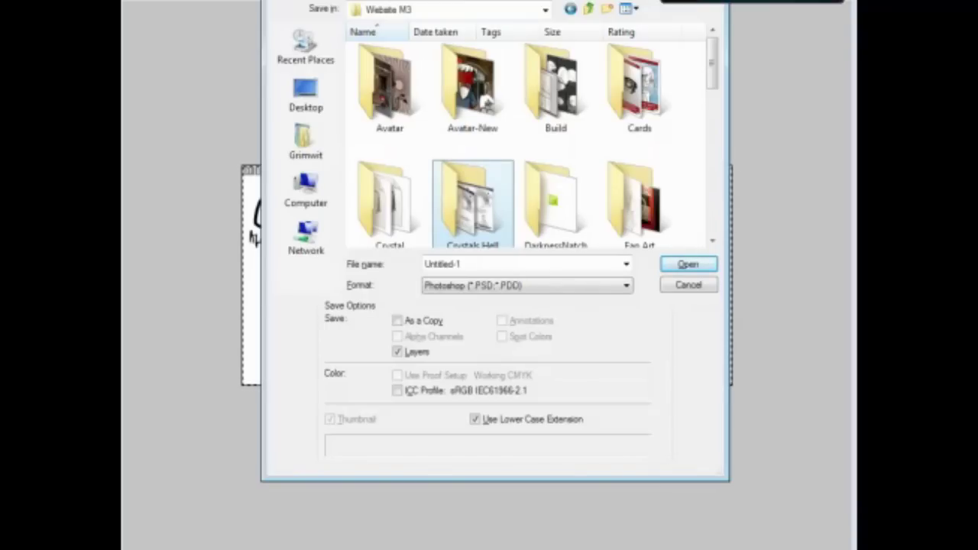
{"action": "scroll", "coordinate": [473, 202], "scroll_direction": "down", "scroll_amount": 3}
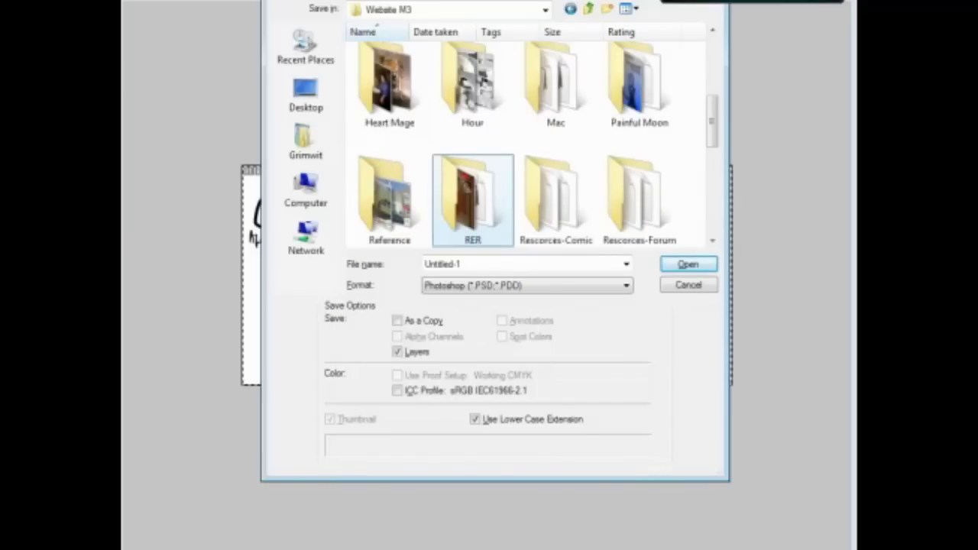
{"action": "key", "text": "Right"}
{"action": "key", "text": "Down"}
{"action": "key", "text": "Up"}
{"action": "key", "text": "Return"}
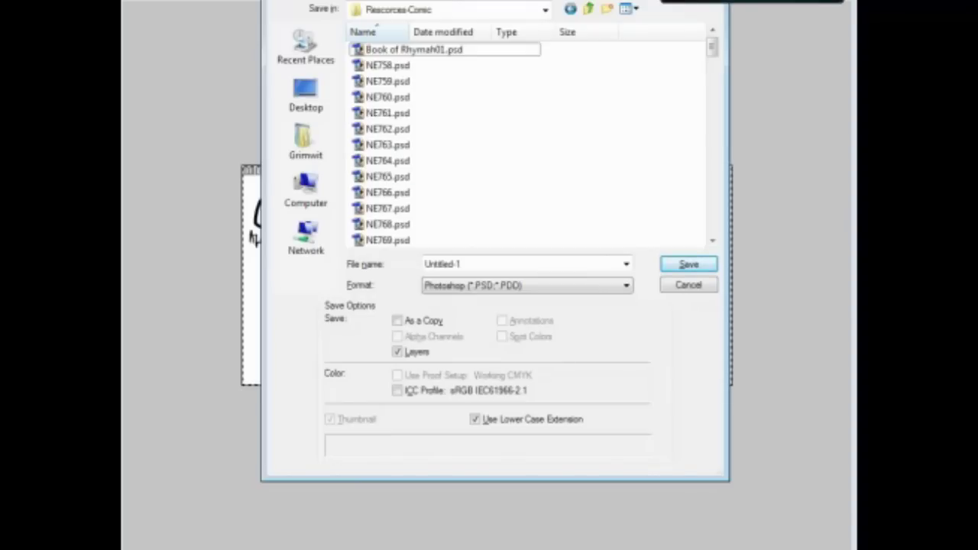
{"action": "key", "text": "alt+Tab"}
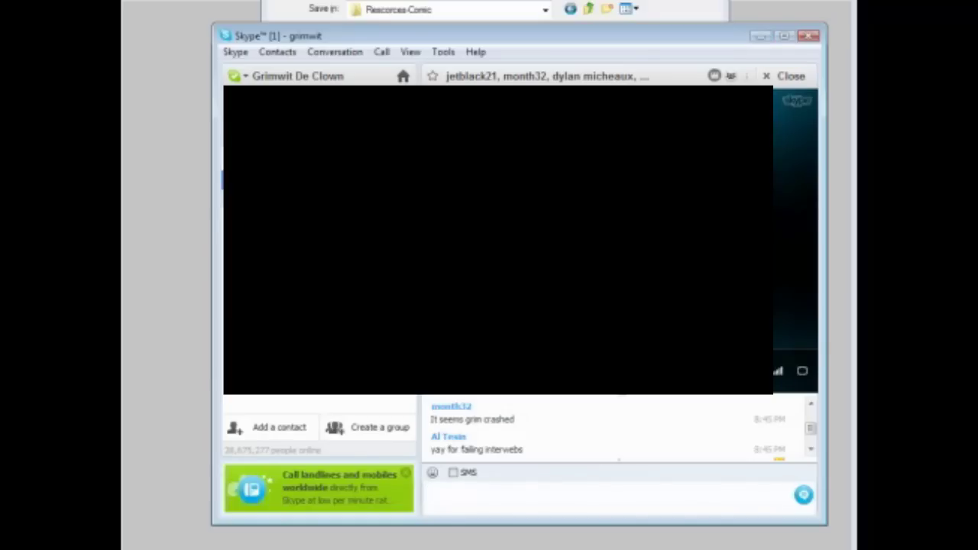
{"action": "left_click", "coordinate": [760, 36]}
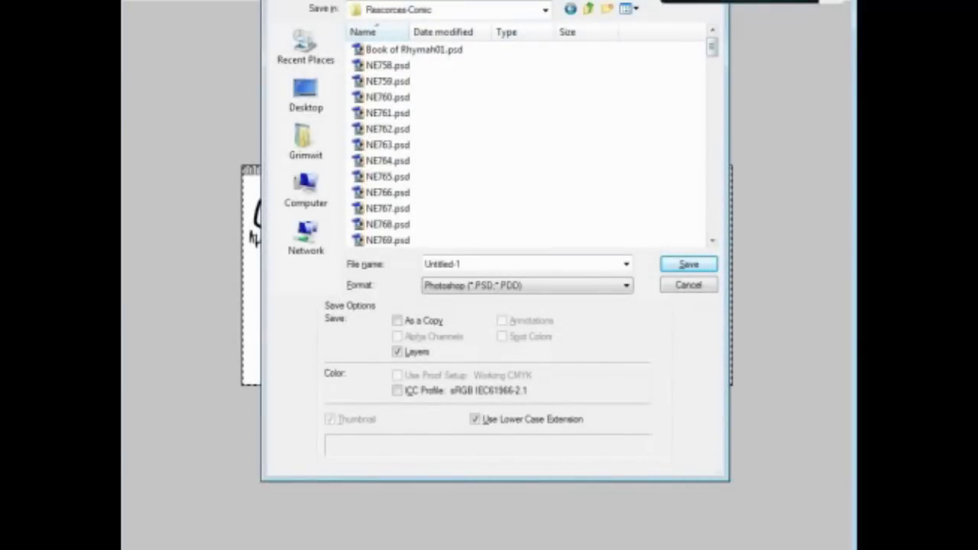
Step: Change the save location to the Rescorces-Misc folder inside Website M3
{"action": "left_click", "coordinate": [588, 9]}
{"action": "left_click", "coordinate": [473, 204]}
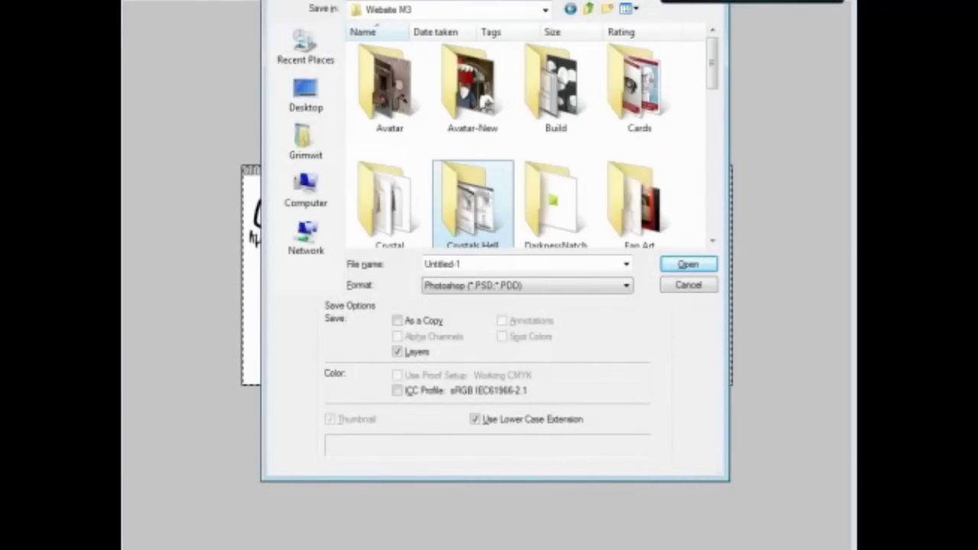
{"action": "key", "text": "r"}
{"action": "key", "text": "Right"}
{"action": "key", "text": "Right"}
{"action": "key", "text": "Right"}
{"action": "key", "text": "Right"}
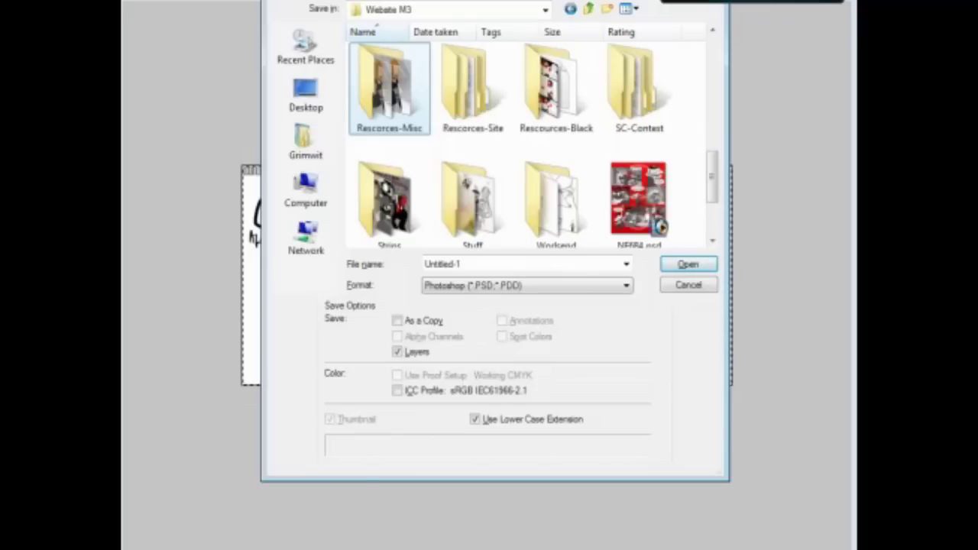
{"action": "key", "text": "Return"}
Step: Save the sketch sheet in Photoshop format under the name Sketch21 and close the document
{"action": "key", "text": "Tab"}
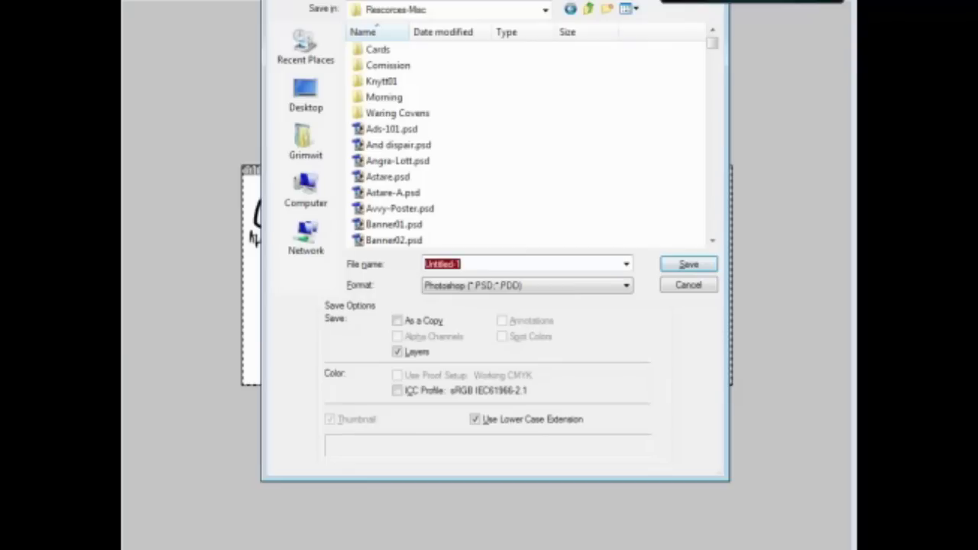
{"action": "type", "text": "Sketch4"}
{"action": "key", "text": "BackSpace"}
{"action": "type", "text": "3"}
{"action": "key", "text": "BackSpace"}
{"action": "type", "text": "21"}
{"action": "key", "text": "Return"}
{"action": "key", "text": "Return"}
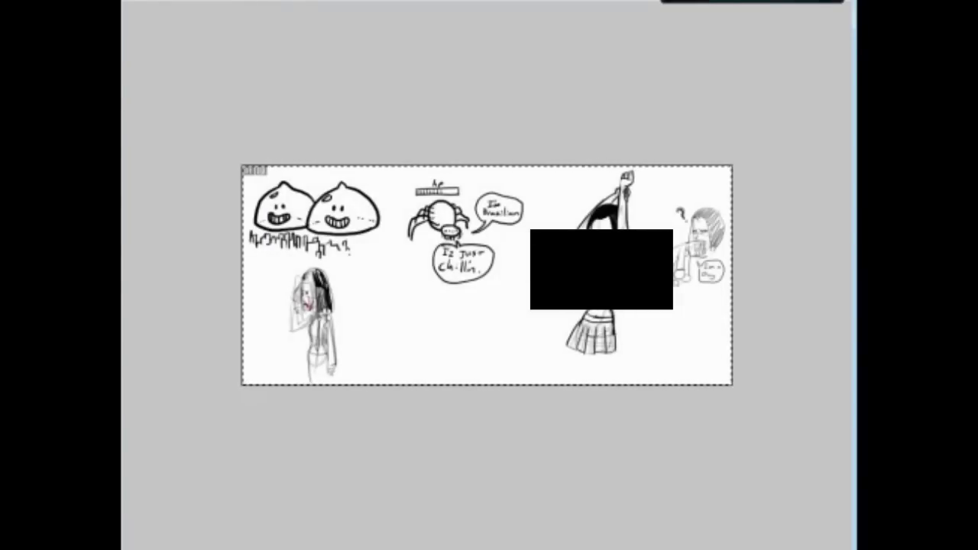
{"action": "key", "text": "ctrl+w"}
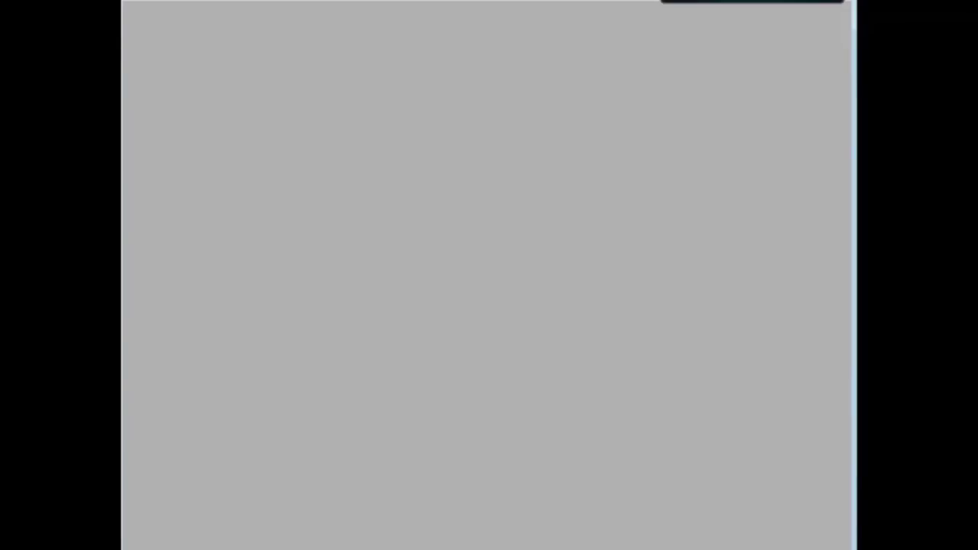
Step: Create a new white RGB image 400 pixels wide and 400 pixels high
{"action": "key", "text": "alt+f"}
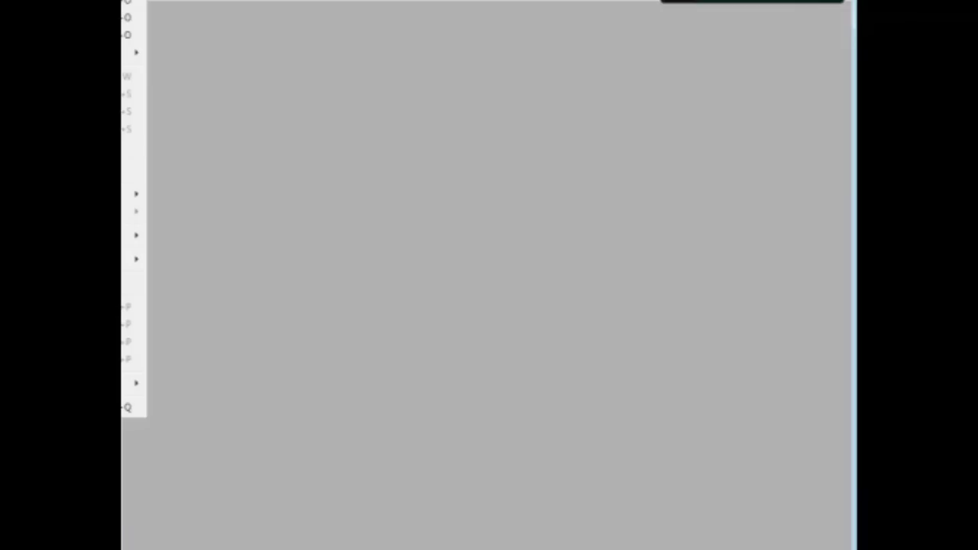
{"action": "key", "text": "n"}
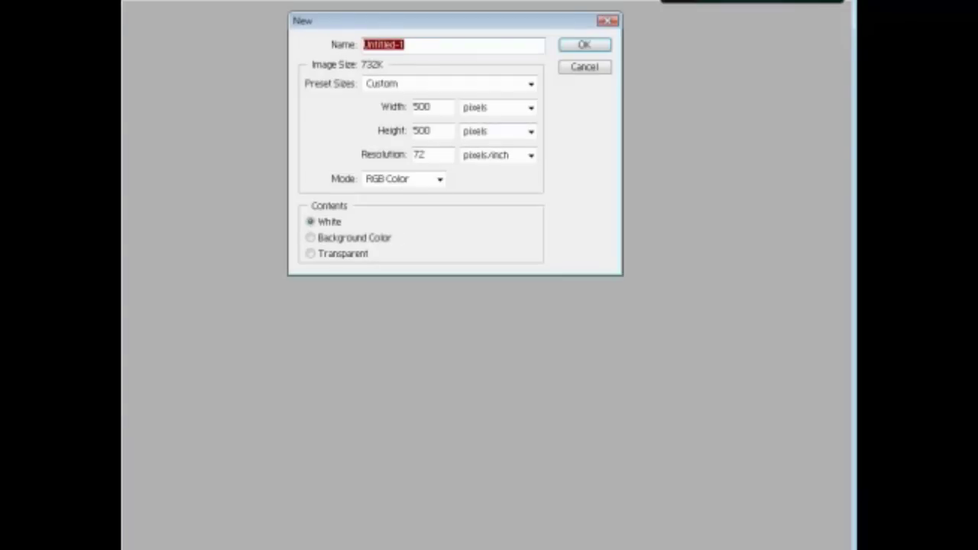
{"action": "key", "text": "Tab"}
{"action": "key", "text": "Tab"}
{"action": "key", "text": "Tab"}
{"action": "type", "text": "400"}
{"action": "key", "text": "Tab"}
{"action": "type", "text": "400"}
{"action": "key", "text": "Return"}
{"action": "left_click", "coordinate": [412, 16]}
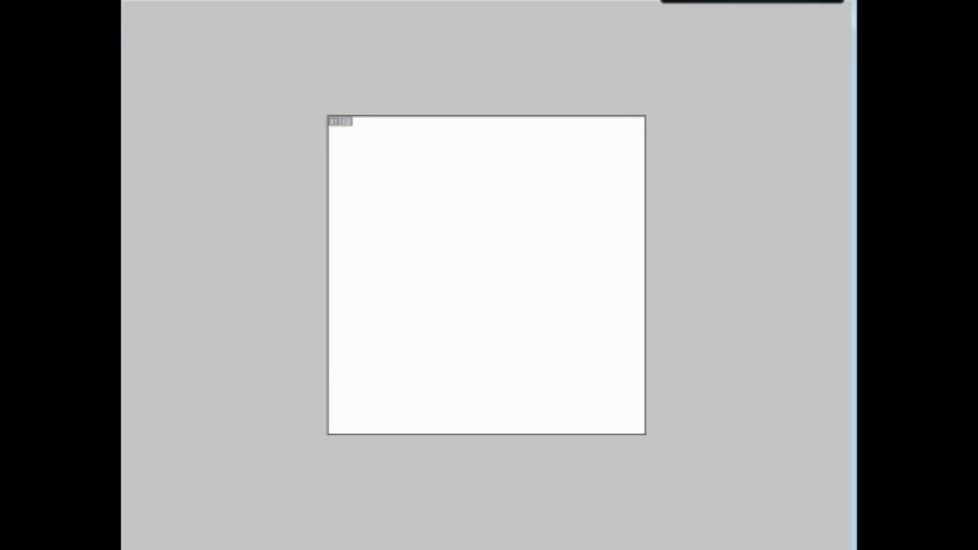
Step: Sketch a tilted head guide in light blue with a round cranium, tapered jaw, centre line and eye line
{"action": "key", "text": "ctrl+0"}
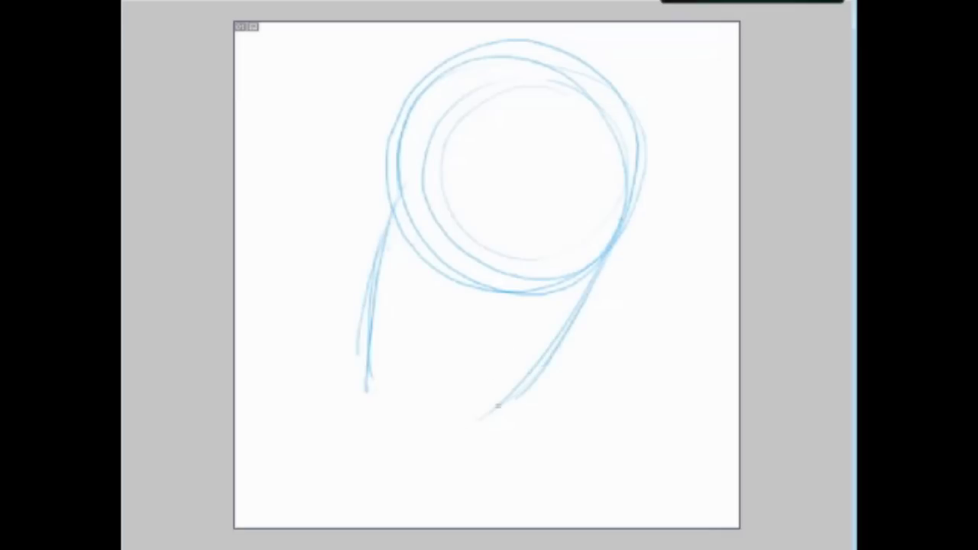
{"action": "left_click_drag", "start_coordinate": [465, 418], "coordinate": [474, 419]}
{"action": "left_click_drag", "start_coordinate": [404, 375], "coordinate": [438, 413]}
{"action": "mouse_move", "coordinate": [370, 358]}
{"action": "left_mouse_down"}
{"action": "mouse_move", "coordinate": [427, 434]}
{"action": "mouse_move", "coordinate": [452, 441]}
{"action": "mouse_move", "coordinate": [486, 427]}
{"action": "left_mouse_up"}
{"action": "mouse_move", "coordinate": [546, 187]}
{"action": "left_mouse_down"}
{"action": "mouse_move", "coordinate": [477, 366]}
{"action": "mouse_move", "coordinate": [431, 415]}
{"action": "left_mouse_up"}
{"action": "left_click_drag", "start_coordinate": [556, 161], "coordinate": [426, 422]}
{"action": "left_click_drag", "start_coordinate": [395, 229], "coordinate": [584, 325]}
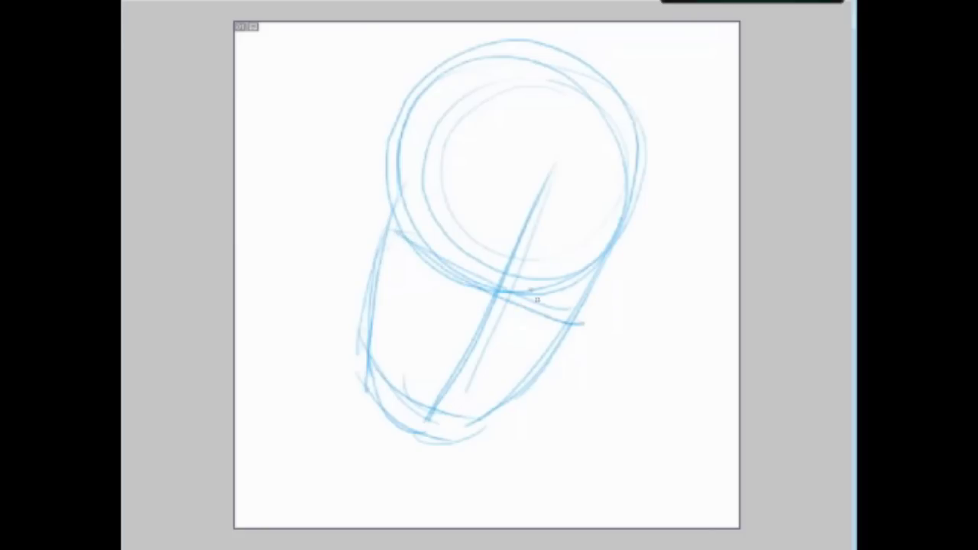
Step: Sketch the almond-shaped outlines of both eyes along the tilted eye line
{"action": "left_click_drag", "start_coordinate": [481, 256], "coordinate": [432, 212]}
{"action": "mouse_move", "coordinate": [482, 282]}
{"action": "left_mouse_down"}
{"action": "mouse_move", "coordinate": [426, 252]}
{"action": "mouse_move", "coordinate": [421, 230]}
{"action": "left_mouse_up"}
{"action": "left_click_drag", "start_coordinate": [430, 257], "coordinate": [432, 212]}
{"action": "left_click_drag", "start_coordinate": [521, 289], "coordinate": [590, 285]}
{"action": "mouse_move", "coordinate": [511, 300]}
{"action": "left_mouse_down"}
{"action": "mouse_move", "coordinate": [556, 314]}
{"action": "mouse_move", "coordinate": [583, 289]}
{"action": "mouse_move", "coordinate": [515, 301]}
{"action": "left_mouse_up"}
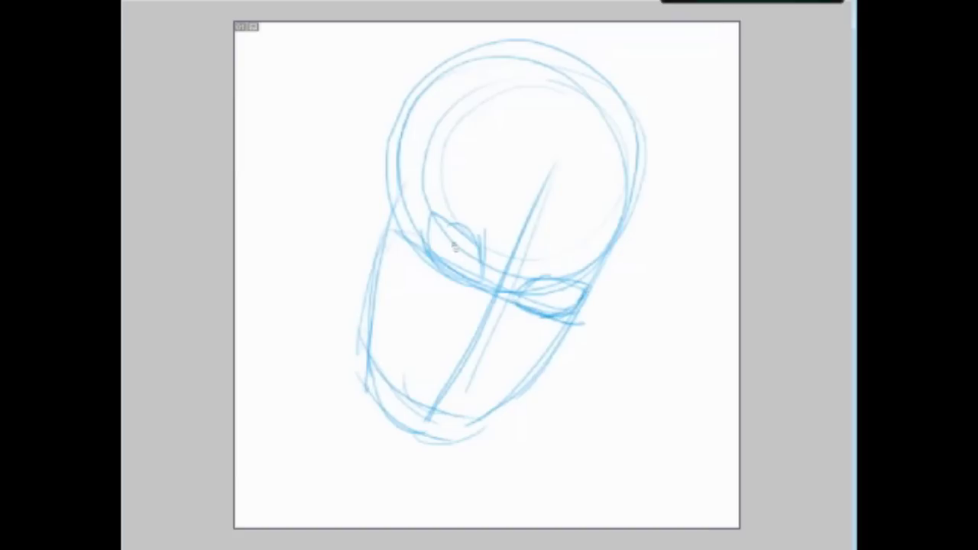
{"action": "mouse_move", "coordinate": [446, 244]}
{"action": "left_mouse_down"}
{"action": "mouse_move", "coordinate": [457, 231]}
{"action": "mouse_move", "coordinate": [457, 243]}
{"action": "left_mouse_up"}
{"action": "mouse_move", "coordinate": [546, 290]}
{"action": "left_mouse_down"}
{"action": "mouse_move", "coordinate": [535, 284]}
{"action": "mouse_move", "coordinate": [551, 292]}
{"action": "mouse_move", "coordinate": [545, 285]}
{"action": "left_mouse_up"}
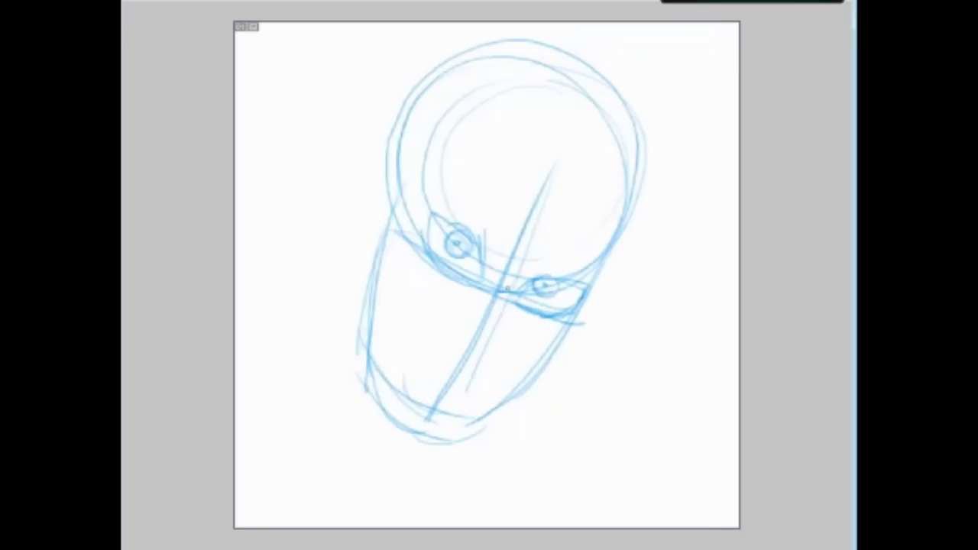
{"action": "key", "text": "ctrl+z"}
{"action": "key", "text": "ctrl+z"}
{"action": "key", "text": "ctrl+z"}
{"action": "key", "text": "ctrl+z"}
{"action": "key", "text": "ctrl+z"}
{"action": "key", "text": "ctrl+z"}
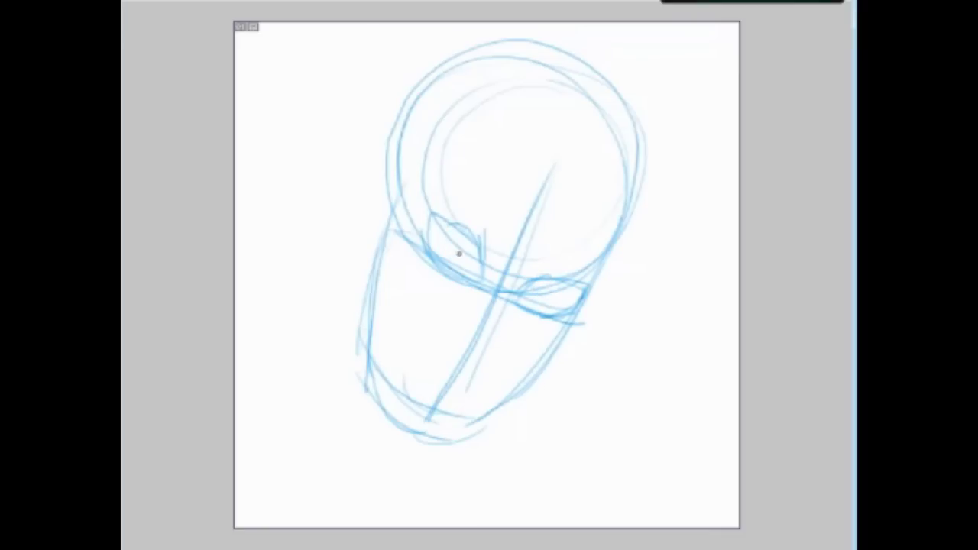
Step: Sketch round irises in both eyes and rough in the nose and a short mouth line
{"action": "left_click_drag", "start_coordinate": [449, 245], "coordinate": [470, 256]}
{"action": "mouse_move", "coordinate": [541, 300]}
{"action": "left_mouse_down"}
{"action": "mouse_move", "coordinate": [551, 285]}
{"action": "mouse_move", "coordinate": [539, 295]}
{"action": "mouse_move", "coordinate": [547, 293]}
{"action": "left_mouse_up"}
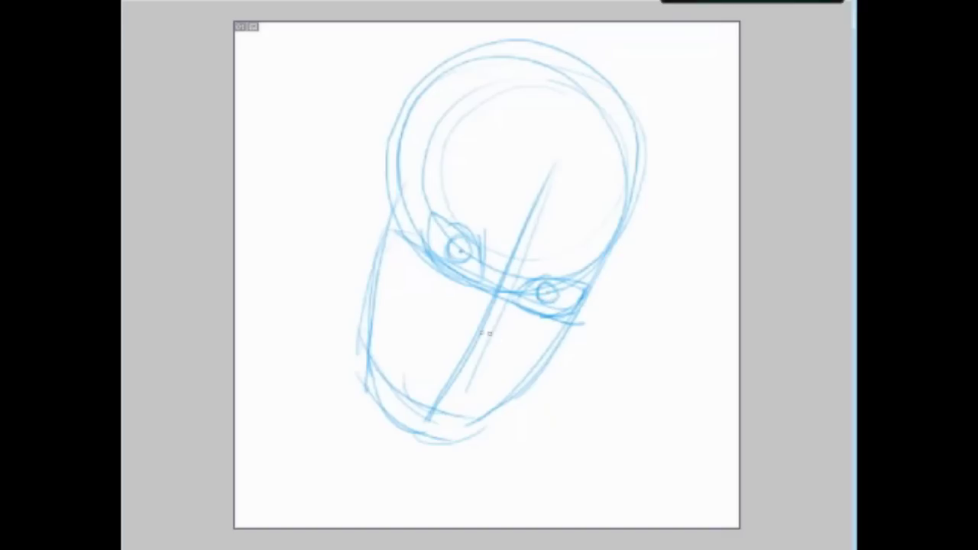
{"action": "left_click_drag", "start_coordinate": [461, 346], "coordinate": [495, 355]}
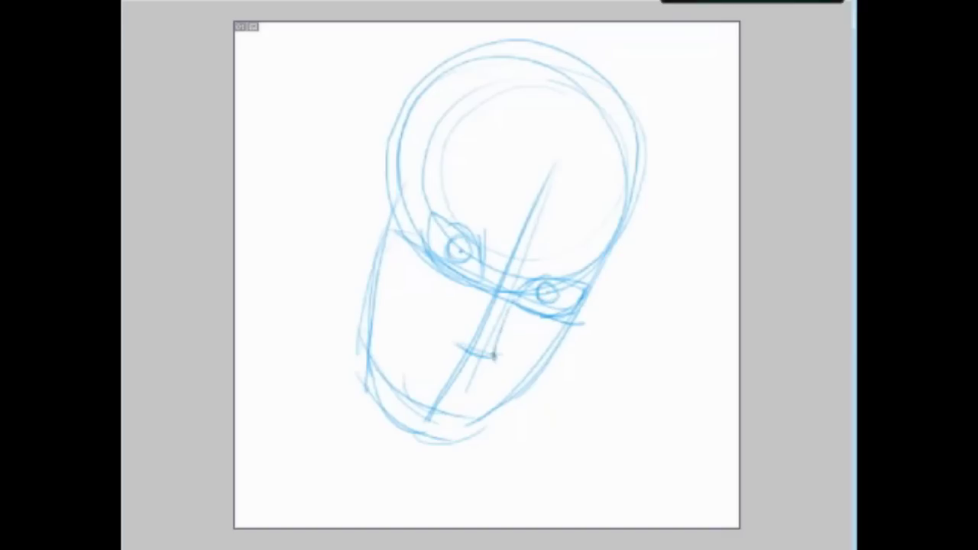
{"action": "key", "text": "ctrl+z"}
{"action": "left_click_drag", "start_coordinate": [422, 378], "coordinate": [405, 370]}
Step: Sketch the pointed hairline on the forehead and the inner hair edges framing both sides of the face
{"action": "mouse_move", "coordinate": [549, 188]}
{"action": "left_mouse_down"}
{"action": "mouse_move", "coordinate": [602, 165]}
{"action": "mouse_move", "coordinate": [614, 183]}
{"action": "mouse_move", "coordinate": [600, 353]}
{"action": "left_mouse_up"}
{"action": "left_click_drag", "start_coordinate": [599, 183], "coordinate": [582, 508]}
{"action": "mouse_move", "coordinate": [473, 109]}
{"action": "left_mouse_down"}
{"action": "mouse_move", "coordinate": [496, 170]}
{"action": "mouse_move", "coordinate": [358, 331]}
{"action": "left_mouse_up"}
{"action": "left_click_drag", "start_coordinate": [417, 197], "coordinate": [350, 392]}
Step: Sketch the outer contour of the long hair down both sides of the head, ending in points below the jaw
{"action": "left_click_drag", "start_coordinate": [431, 75], "coordinate": [344, 163]}
{"action": "left_click_drag", "start_coordinate": [458, 55], "coordinate": [341, 168]}
{"action": "left_click_drag", "start_coordinate": [383, 104], "coordinate": [344, 329]}
{"action": "mouse_move", "coordinate": [354, 130]}
{"action": "left_mouse_down"}
{"action": "mouse_move", "coordinate": [363, 156]}
{"action": "mouse_move", "coordinate": [337, 405]}
{"action": "left_mouse_up"}
{"action": "left_click_drag", "start_coordinate": [336, 327], "coordinate": [382, 442]}
{"action": "left_click_drag", "start_coordinate": [384, 259], "coordinate": [391, 373]}
{"action": "left_click_drag", "start_coordinate": [369, 331], "coordinate": [402, 395]}
{"action": "left_click_drag", "start_coordinate": [333, 295], "coordinate": [389, 398]}
{"action": "mouse_move", "coordinate": [600, 106]}
{"action": "left_mouse_down"}
{"action": "mouse_move", "coordinate": [639, 183]}
{"action": "mouse_move", "coordinate": [636, 332]}
{"action": "left_mouse_up"}
{"action": "left_click_drag", "start_coordinate": [642, 287], "coordinate": [581, 442]}
{"action": "left_click_drag", "start_coordinate": [616, 358], "coordinate": [574, 477]}
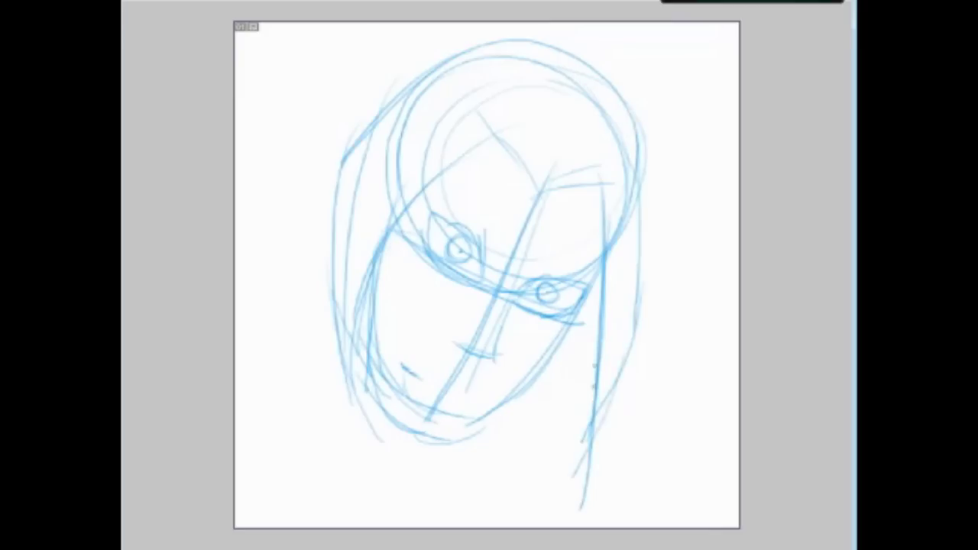
{"action": "left_click_drag", "start_coordinate": [583, 330], "coordinate": [603, 403]}
Step: Sketch the upper torso below the head with a slanted centre line, shoulder line, round shoulder joints and rounded chest
{"action": "left_click_drag", "start_coordinate": [389, 330], "coordinate": [313, 520]}
{"action": "left_click_drag", "start_coordinate": [391, 313], "coordinate": [306, 526]}
{"action": "left_click_drag", "start_coordinate": [314, 432], "coordinate": [438, 444]}
{"action": "mouse_move", "coordinate": [249, 427]}
{"action": "left_mouse_down"}
{"action": "mouse_move", "coordinate": [428, 440]}
{"action": "mouse_move", "coordinate": [413, 489]}
{"action": "mouse_move", "coordinate": [393, 451]}
{"action": "left_mouse_up"}
{"action": "left_click_drag", "start_coordinate": [315, 450], "coordinate": [381, 497]}
{"action": "mouse_move", "coordinate": [271, 470]}
{"action": "left_mouse_down"}
{"action": "mouse_move", "coordinate": [345, 447]}
{"action": "mouse_move", "coordinate": [410, 527]}
{"action": "left_mouse_up"}
{"action": "left_click_drag", "start_coordinate": [275, 459], "coordinate": [246, 525]}
{"action": "mouse_move", "coordinate": [267, 430]}
{"action": "left_mouse_down"}
{"action": "mouse_move", "coordinate": [276, 469]}
{"action": "mouse_move", "coordinate": [238, 468]}
{"action": "left_mouse_up"}
{"action": "left_click_drag", "start_coordinate": [394, 471], "coordinate": [419, 527]}
{"action": "left_click_drag", "start_coordinate": [335, 504], "coordinate": [344, 528]}
{"action": "left_click_drag", "start_coordinate": [278, 507], "coordinate": [270, 527]}
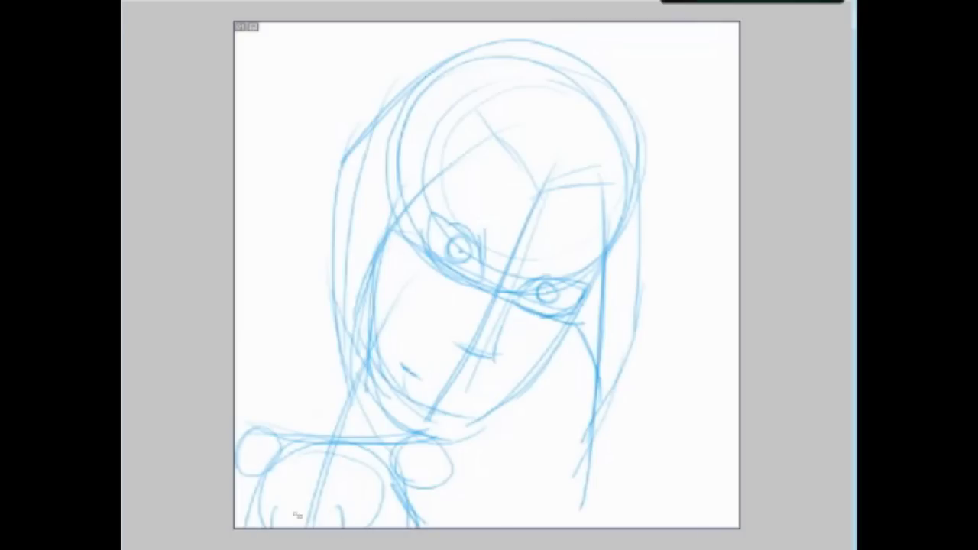
Step: Sketch the neck curving into the shoulder and the outer line of the upper arm
{"action": "left_click_drag", "start_coordinate": [367, 331], "coordinate": [317, 423]}
{"action": "left_click_drag", "start_coordinate": [352, 378], "coordinate": [291, 440]}
{"action": "mouse_move", "coordinate": [372, 390]}
{"action": "left_mouse_down"}
{"action": "mouse_move", "coordinate": [374, 429]}
{"action": "mouse_move", "coordinate": [367, 418]}
{"action": "mouse_move", "coordinate": [456, 452]}
{"action": "mouse_move", "coordinate": [438, 457]}
{"action": "mouse_move", "coordinate": [447, 459]}
{"action": "mouse_move", "coordinate": [457, 527]}
{"action": "left_mouse_up"}
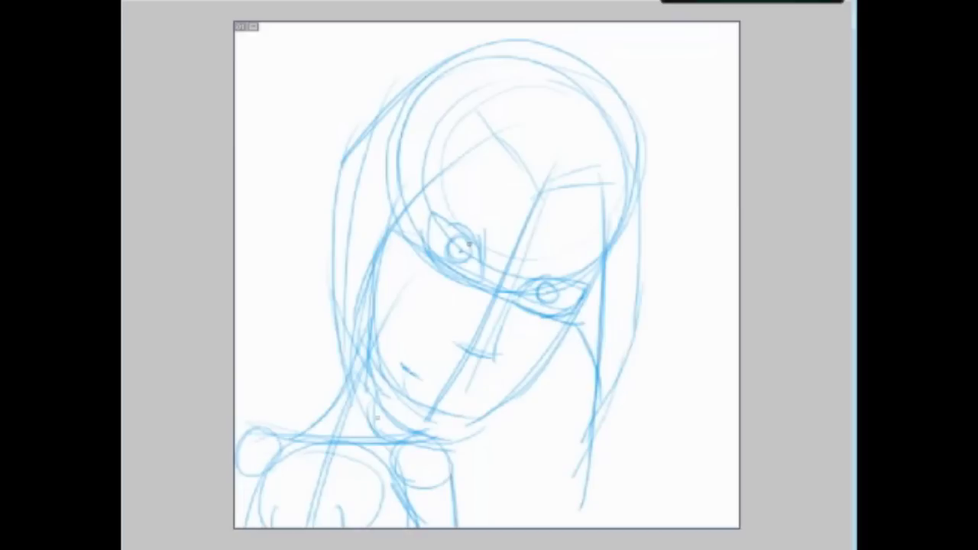
Step: Reinforce the jaw and chin contour with extra blue strokes and redraw the nose slightly lower
{"action": "mouse_move", "coordinate": [379, 299]}
{"action": "left_mouse_down"}
{"action": "mouse_move", "coordinate": [386, 414]}
{"action": "mouse_move", "coordinate": [401, 421]}
{"action": "left_mouse_up"}
{"action": "left_click_drag", "start_coordinate": [372, 395], "coordinate": [455, 428]}
{"action": "left_click_drag", "start_coordinate": [554, 338], "coordinate": [451, 424]}
{"action": "left_click_drag", "start_coordinate": [517, 405], "coordinate": [435, 432]}
{"action": "mouse_move", "coordinate": [442, 365]}
{"action": "left_mouse_down"}
{"action": "mouse_move", "coordinate": [488, 359]}
{"action": "mouse_move", "coordinate": [484, 370]}
{"action": "left_mouse_up"}
{"action": "left_click_drag", "start_coordinate": [508, 306], "coordinate": [482, 378]}
{"action": "left_click_drag", "start_coordinate": [498, 325], "coordinate": [482, 366]}
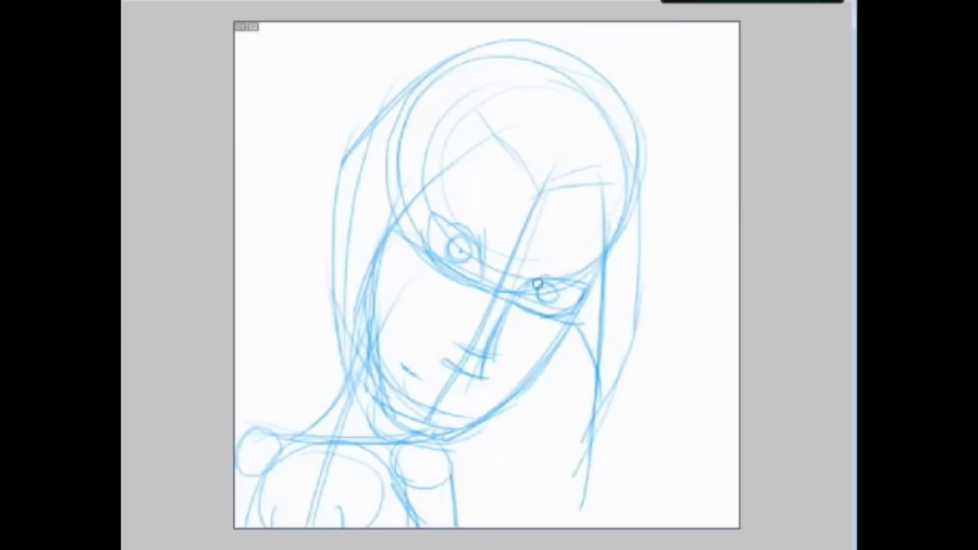
Step: Ink both eyes with irises, pupils and lash tips, plus an eyebrow above each, in thick black lines
{"action": "scroll", "coordinate": [534, 292], "scroll_direction": "up", "scroll_amount": 1}
{"action": "mouse_move", "coordinate": [513, 280]}
{"action": "left_mouse_down"}
{"action": "mouse_move", "coordinate": [540, 258]}
{"action": "mouse_move", "coordinate": [584, 257]}
{"action": "mouse_move", "coordinate": [611, 268]}
{"action": "mouse_move", "coordinate": [612, 285]}
{"action": "mouse_move", "coordinate": [583, 303]}
{"action": "mouse_move", "coordinate": [513, 278]}
{"action": "mouse_move", "coordinate": [538, 255]}
{"action": "mouse_move", "coordinate": [529, 269]}
{"action": "mouse_move", "coordinate": [541, 290]}
{"action": "mouse_move", "coordinate": [564, 264]}
{"action": "mouse_move", "coordinate": [544, 258]}
{"action": "left_mouse_up"}
{"action": "left_click", "coordinate": [548, 271]}
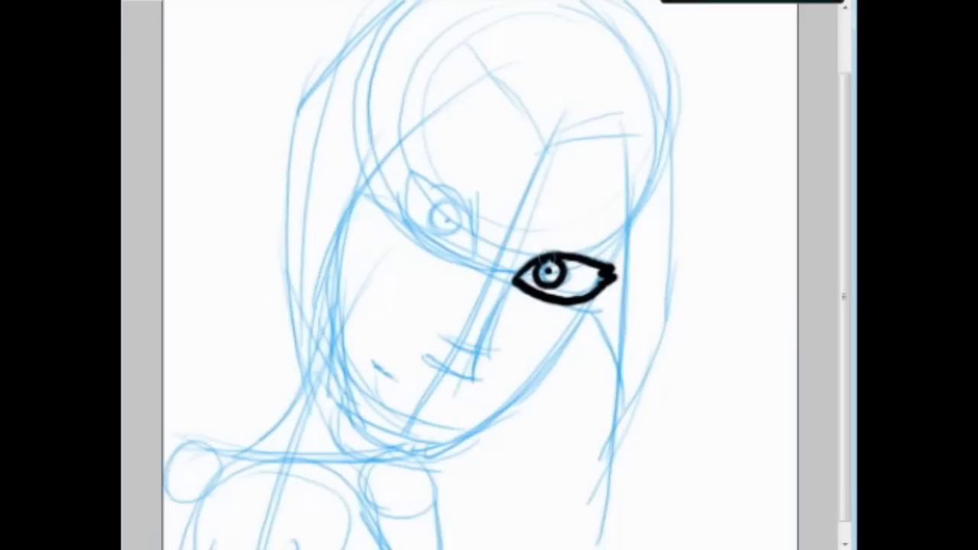
{"action": "mouse_move", "coordinate": [470, 237]}
{"action": "left_mouse_down"}
{"action": "mouse_move", "coordinate": [465, 214]}
{"action": "mouse_move", "coordinate": [410, 168]}
{"action": "left_mouse_up"}
{"action": "mouse_move", "coordinate": [405, 212]}
{"action": "left_mouse_down"}
{"action": "mouse_move", "coordinate": [437, 247]}
{"action": "mouse_move", "coordinate": [467, 257]}
{"action": "left_mouse_up"}
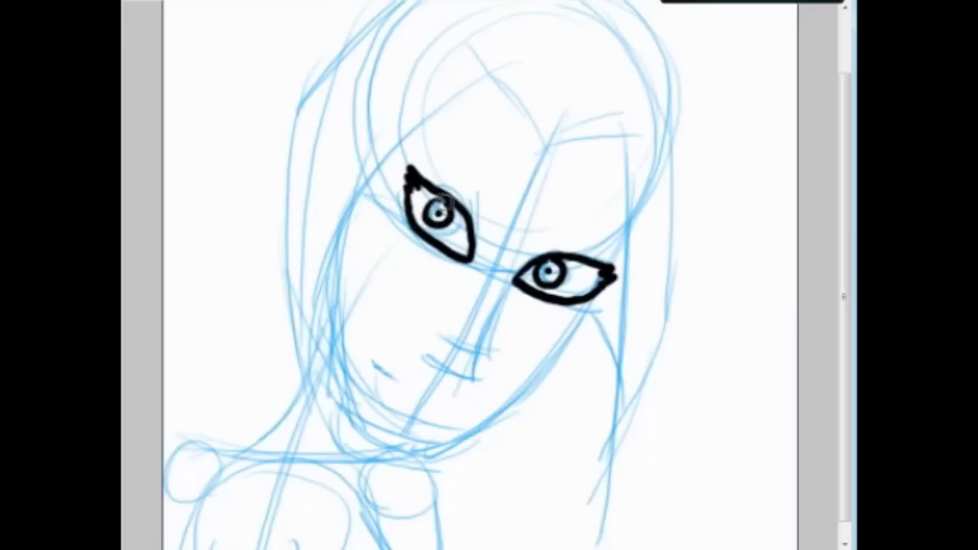
{"action": "left_click_drag", "start_coordinate": [446, 149], "coordinate": [489, 183]}
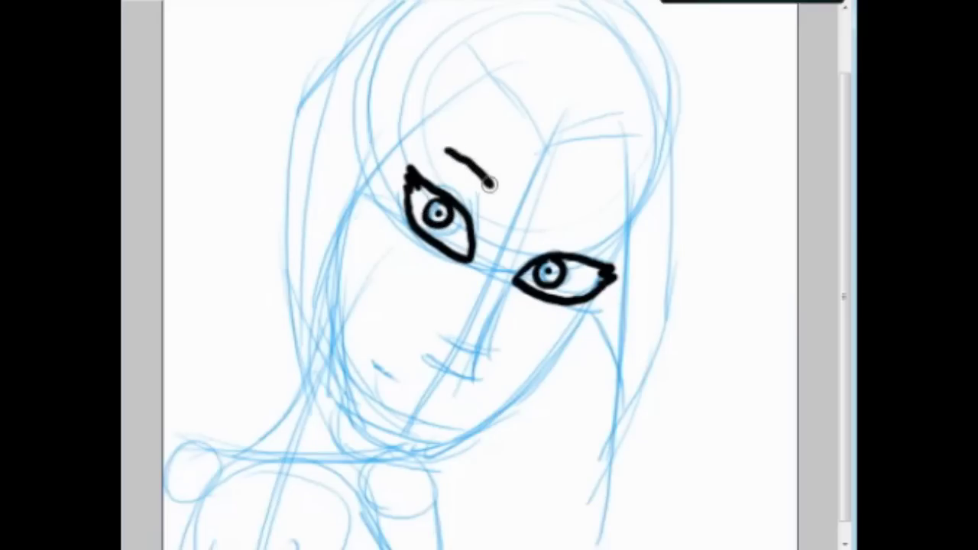
{"action": "left_click_drag", "start_coordinate": [566, 221], "coordinate": [606, 237]}
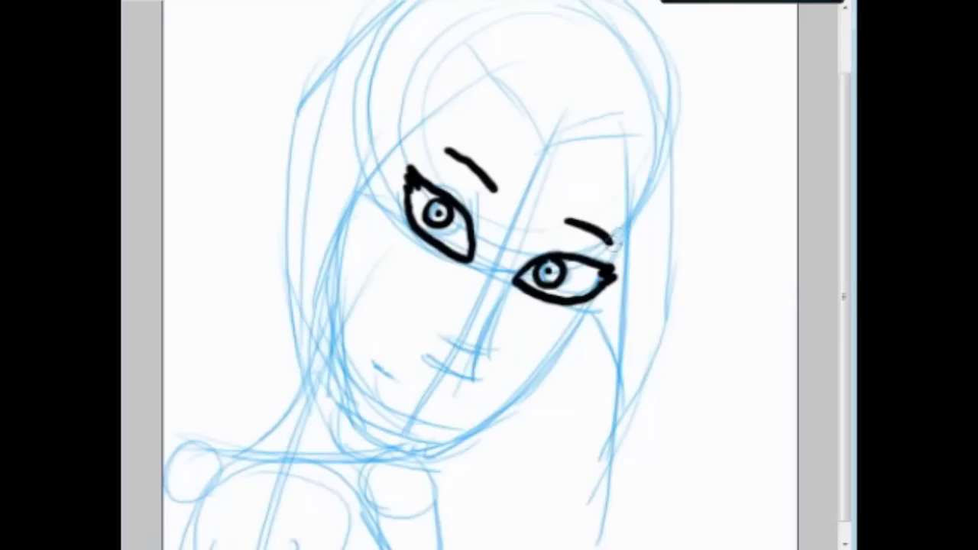
Step: Ink the pointed hairline, the inner hair edges beside the face and the lock on the far left in black
{"action": "mouse_move", "coordinate": [547, 143]}
{"action": "left_mouse_down"}
{"action": "mouse_move", "coordinate": [625, 149]}
{"action": "mouse_move", "coordinate": [625, 256]}
{"action": "mouse_move", "coordinate": [594, 496]}
{"action": "left_mouse_up"}
{"action": "scroll", "coordinate": [623, 200], "scroll_direction": "up", "scroll_amount": 2}
{"action": "mouse_move", "coordinate": [546, 213]}
{"action": "left_mouse_down"}
{"action": "mouse_move", "coordinate": [475, 152]}
{"action": "mouse_move", "coordinate": [374, 256]}
{"action": "mouse_move", "coordinate": [343, 345]}
{"action": "mouse_move", "coordinate": [358, 478]}
{"action": "left_mouse_up"}
{"action": "mouse_move", "coordinate": [298, 177]}
{"action": "left_mouse_down"}
{"action": "mouse_move", "coordinate": [306, 365]}
{"action": "mouse_move", "coordinate": [356, 478]}
{"action": "left_mouse_up"}
Step: Ink the jaw in black from the left hair lock around the chin up to the right eye
{"action": "scroll", "coordinate": [338, 375], "scroll_direction": "down", "scroll_amount": 2}
{"action": "mouse_move", "coordinate": [322, 340]}
{"action": "left_mouse_down"}
{"action": "mouse_move", "coordinate": [343, 397]}
{"action": "mouse_move", "coordinate": [399, 433]}
{"action": "mouse_move", "coordinate": [457, 421]}
{"action": "left_mouse_up"}
{"action": "mouse_move", "coordinate": [585, 294]}
{"action": "left_mouse_down"}
{"action": "mouse_move", "coordinate": [515, 378]}
{"action": "mouse_move", "coordinate": [449, 422]}
{"action": "left_mouse_up"}
Step: Ink the nose base and bridge and the short mouth line in black
{"action": "left_click_drag", "start_coordinate": [439, 331], "coordinate": [483, 348]}
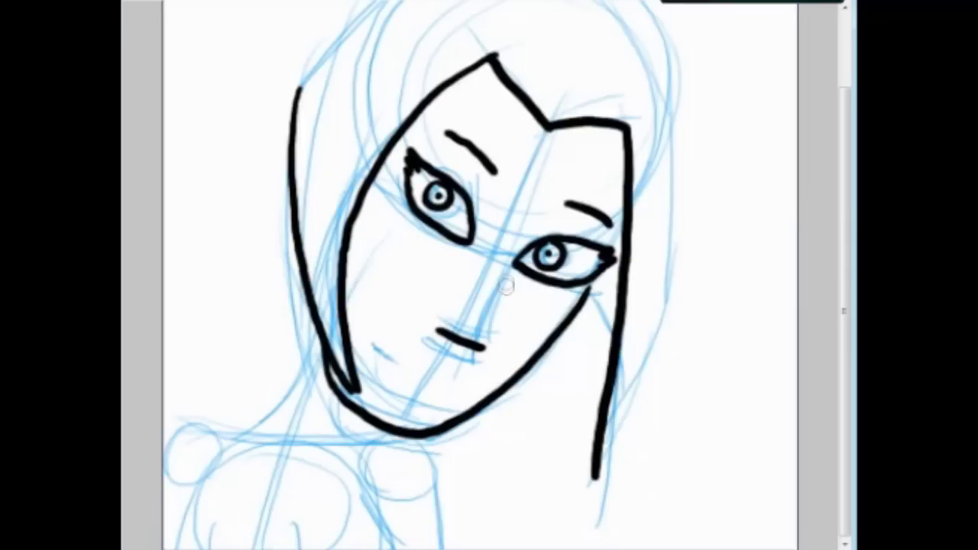
{"action": "left_click_drag", "start_coordinate": [499, 273], "coordinate": [483, 321]}
{"action": "left_click_drag", "start_coordinate": [392, 360], "coordinate": [371, 348]}
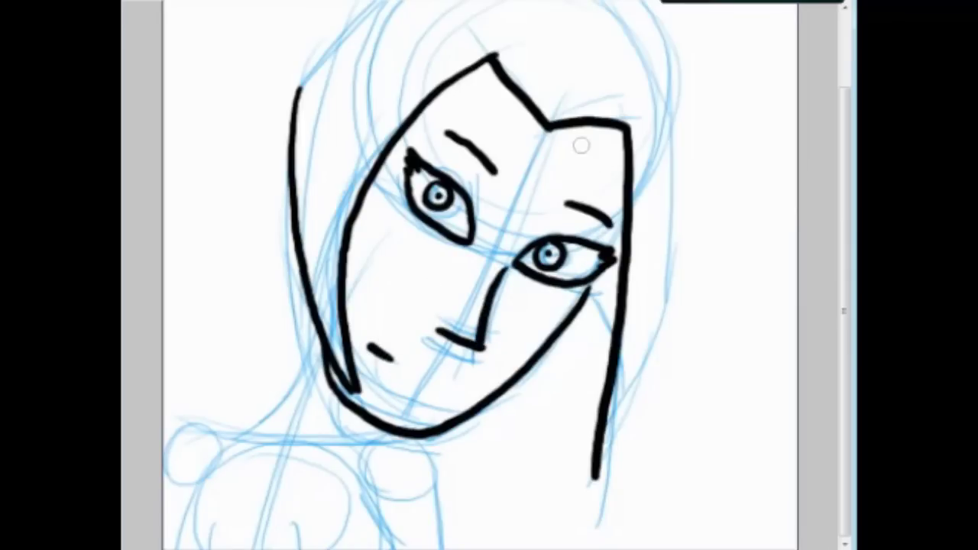
Step: Ink the outer hair contour in black over the crown and down the right side to the tip
{"action": "scroll", "coordinate": [581, 145], "scroll_direction": "up", "scroll_amount": 3}
{"action": "mouse_move", "coordinate": [513, 22]}
{"action": "left_mouse_down"}
{"action": "mouse_move", "coordinate": [443, 42]}
{"action": "mouse_move", "coordinate": [374, 84]}
{"action": "mouse_move", "coordinate": [295, 181]}
{"action": "left_mouse_up"}
{"action": "mouse_move", "coordinate": [511, 21]}
{"action": "left_mouse_down"}
{"action": "mouse_move", "coordinate": [569, 28]}
{"action": "mouse_move", "coordinate": [601, 61]}
{"action": "mouse_move", "coordinate": [664, 184]}
{"action": "mouse_move", "coordinate": [668, 243]}
{"action": "left_mouse_up"}
{"action": "scroll", "coordinate": [667, 267], "scroll_direction": "down", "scroll_amount": 3}
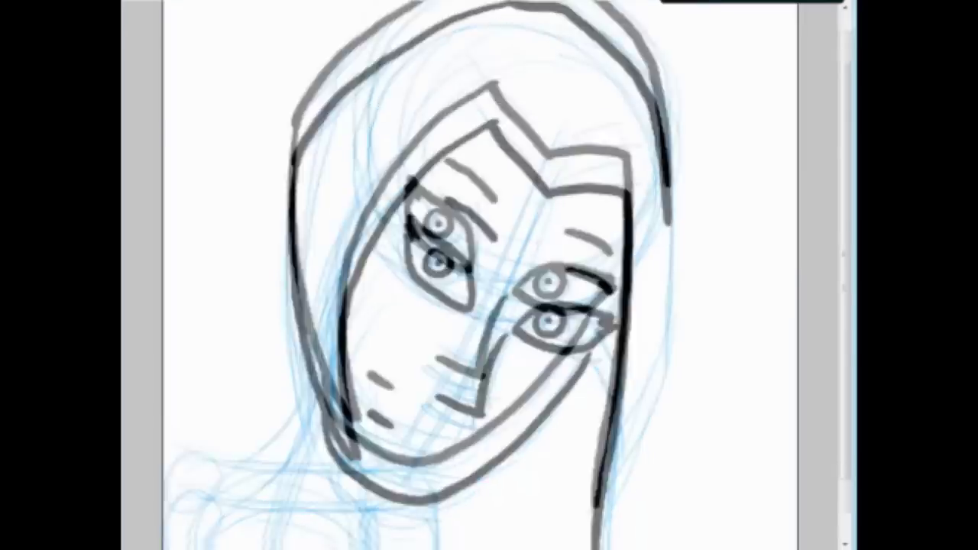
{"action": "mouse_move", "coordinate": [669, 136]}
{"action": "left_mouse_down"}
{"action": "mouse_move", "coordinate": [656, 282]}
{"action": "mouse_move", "coordinate": [594, 470]}
{"action": "left_mouse_up"}
Step: Ink the curve from the jaw to the right hair lock and hatch thin strands beside the right eye in black
{"action": "mouse_move", "coordinate": [575, 324]}
{"action": "left_mouse_down"}
{"action": "mouse_move", "coordinate": [595, 344]}
{"action": "mouse_move", "coordinate": [604, 397]}
{"action": "left_mouse_up"}
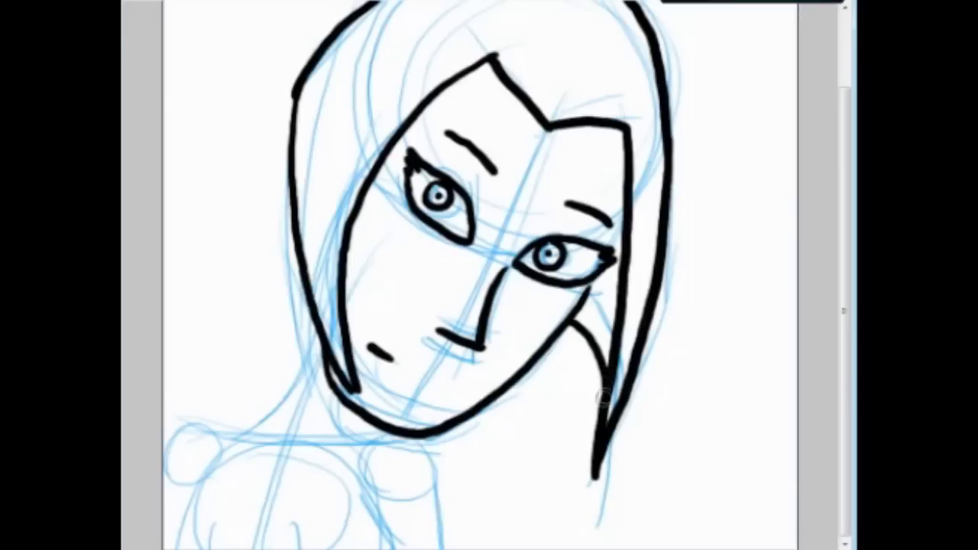
{"action": "mouse_move", "coordinate": [595, 272]}
{"action": "left_mouse_down"}
{"action": "mouse_move", "coordinate": [596, 340]}
{"action": "mouse_move", "coordinate": [608, 369]}
{"action": "left_mouse_up"}
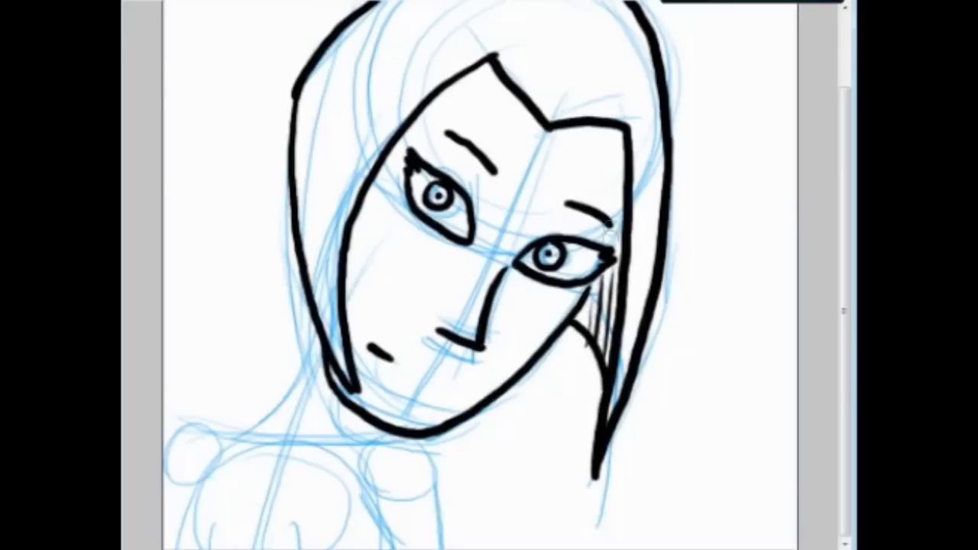
{"action": "left_click_drag", "start_coordinate": [619, 205], "coordinate": [611, 314]}
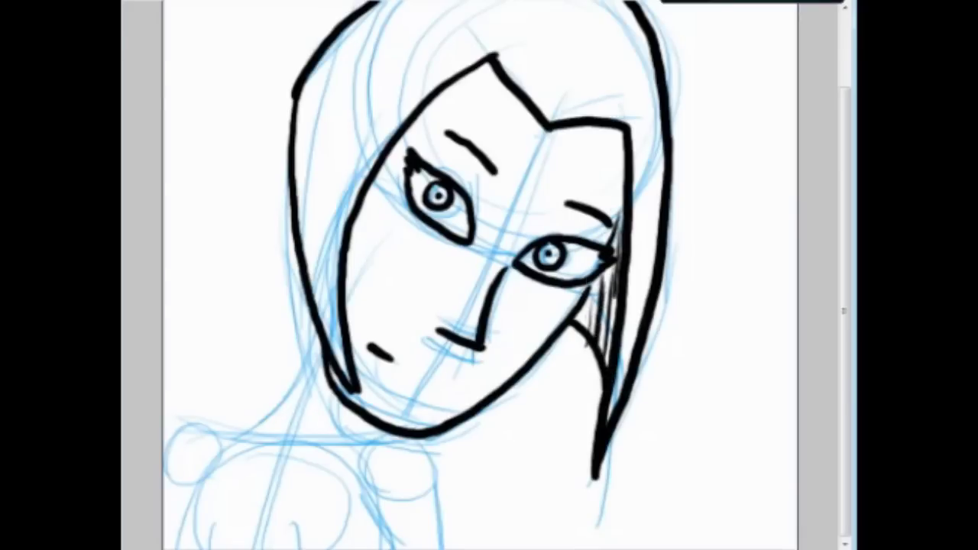
Step: Select the hair area inside its outline, expand the selection, fill it with black and deselect
{"action": "scroll", "coordinate": [584, 330], "scroll_direction": "up", "scroll_amount": 3}
{"action": "key", "text": "w"}
{"action": "left_click", "coordinate": [589, 162]}
{"action": "key", "text": "alt+s"}
{"action": "key", "text": "m"}
{"action": "key", "text": "e"}
{"action": "key", "text": "Return"}
{"action": "key", "text": "alt+BackSpace"}
{"action": "key", "text": "ctrl+d"}
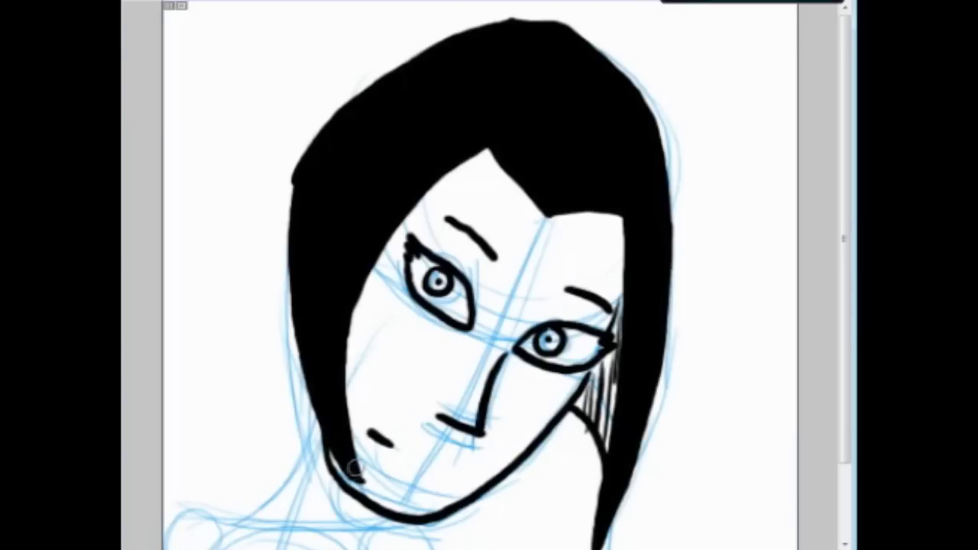
Step: Ink the neck and shoulder line on the left and hand-letter "Shut up, Jet" above it in black
{"action": "scroll", "coordinate": [354, 468], "scroll_direction": "down", "scroll_amount": 3}
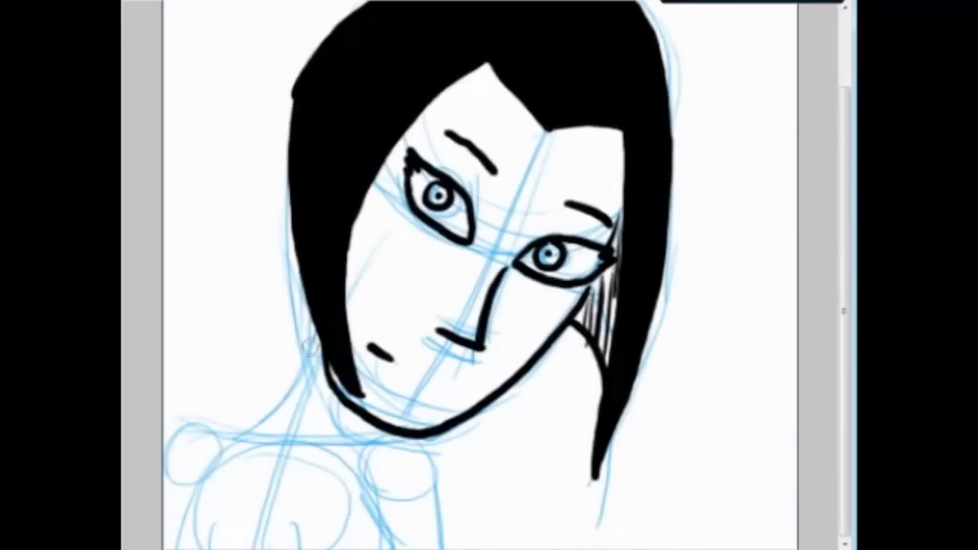
{"action": "mouse_move", "coordinate": [314, 340]}
{"action": "left_mouse_down"}
{"action": "mouse_move", "coordinate": [258, 415]}
{"action": "mouse_move", "coordinate": [211, 424]}
{"action": "left_mouse_up"}
{"action": "mouse_move", "coordinate": [199, 269]}
{"action": "left_mouse_down"}
{"action": "mouse_move", "coordinate": [182, 310]}
{"action": "mouse_move", "coordinate": [229, 280]}
{"action": "mouse_move", "coordinate": [276, 279]}
{"action": "mouse_move", "coordinate": [281, 257]}
{"action": "left_mouse_up"}
{"action": "mouse_move", "coordinate": [200, 321]}
{"action": "left_mouse_down"}
{"action": "mouse_move", "coordinate": [204, 353]}
{"action": "mouse_move", "coordinate": [217, 350]}
{"action": "left_mouse_up"}
{"action": "left_click_drag", "start_coordinate": [219, 315], "coordinate": [251, 341]}
{"action": "left_click_drag", "start_coordinate": [187, 376], "coordinate": [208, 372]}
{"action": "mouse_move", "coordinate": [199, 375]}
{"action": "left_mouse_down"}
{"action": "mouse_move", "coordinate": [185, 403]}
{"action": "mouse_move", "coordinate": [231, 405]}
{"action": "mouse_move", "coordinate": [266, 368]}
{"action": "left_mouse_up"}
{"action": "mouse_move", "coordinate": [248, 371]}
{"action": "left_mouse_down"}
{"action": "mouse_move", "coordinate": [251, 404]}
{"action": "mouse_move", "coordinate": [191, 423]}
{"action": "mouse_move", "coordinate": [164, 419]}
{"action": "left_mouse_up"}
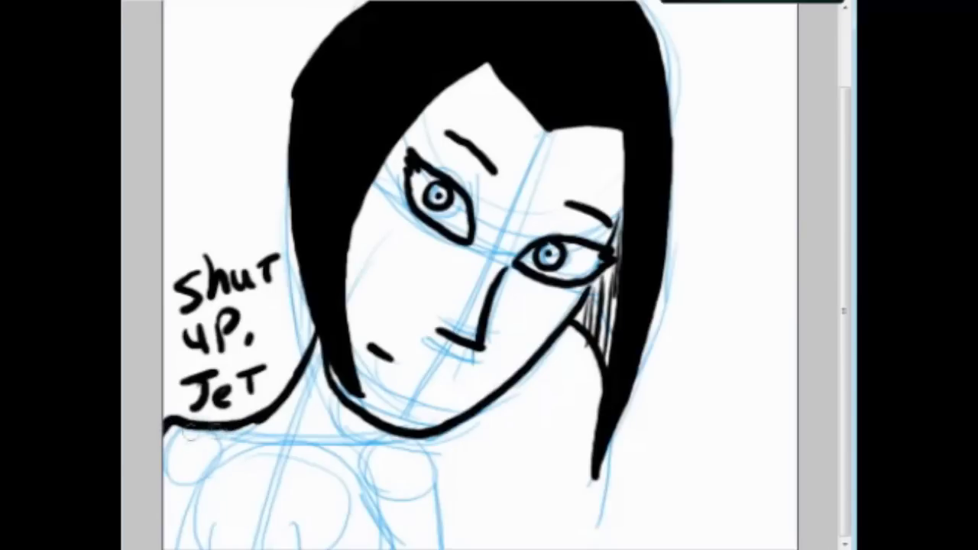
Step: Ink the shoulder and outer arm line below the chin and the two short torso lines in black
{"action": "mouse_move", "coordinate": [347, 412]}
{"action": "left_mouse_down"}
{"action": "mouse_move", "coordinate": [365, 435]}
{"action": "mouse_move", "coordinate": [435, 460]}
{"action": "mouse_move", "coordinate": [442, 545]}
{"action": "left_mouse_up"}
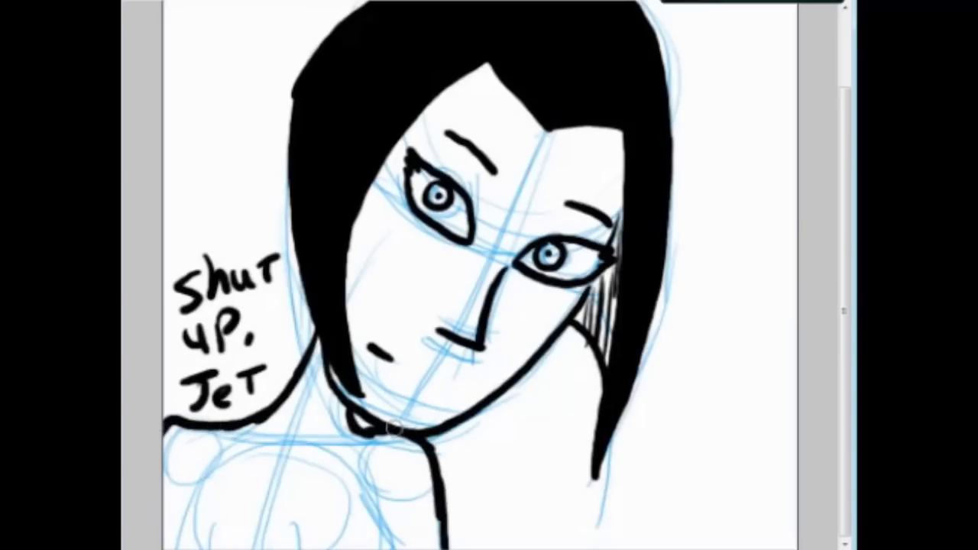
{"action": "left_click_drag", "start_coordinate": [315, 511], "coordinate": [309, 549]}
{"action": "left_click_drag", "start_coordinate": [371, 499], "coordinate": [394, 549]}
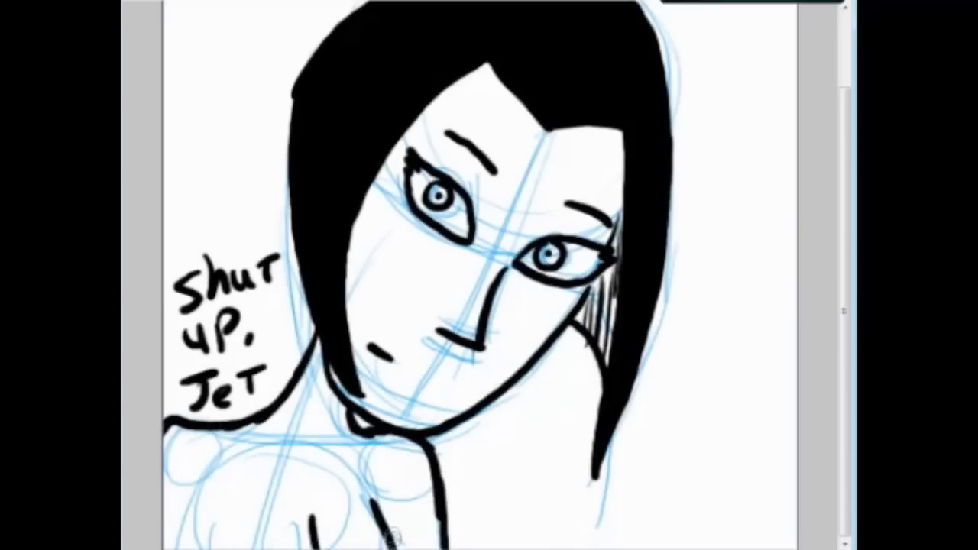
{"action": "key", "text": "ctrl+z"}
{"action": "left_click_drag", "start_coordinate": [370, 506], "coordinate": [396, 549]}
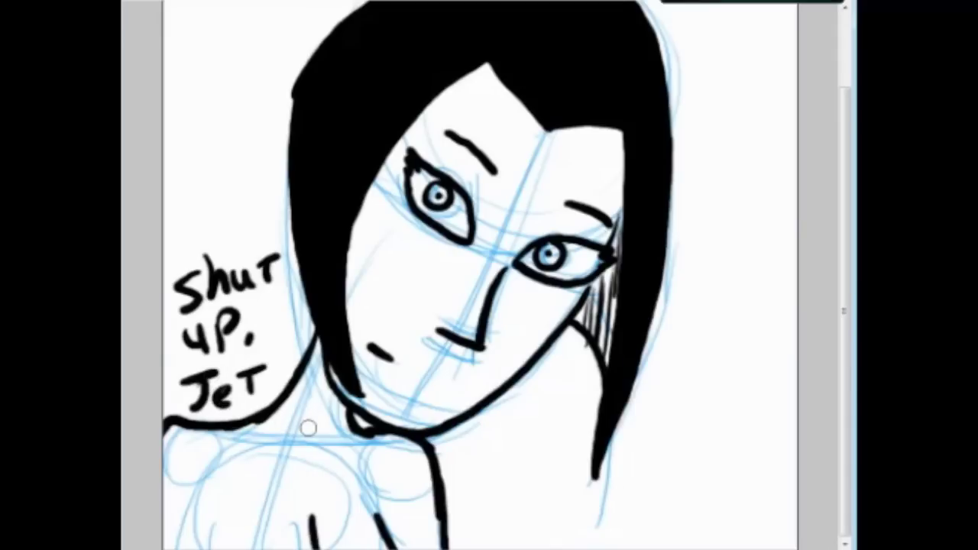
Step: Ink a black choker around the neck with a keyhole-shaped pendant at its centre
{"action": "mouse_move", "coordinate": [304, 432]}
{"action": "left_mouse_down"}
{"action": "mouse_move", "coordinate": [314, 416]}
{"action": "mouse_move", "coordinate": [328, 430]}
{"action": "mouse_move", "coordinate": [314, 452]}
{"action": "left_mouse_up"}
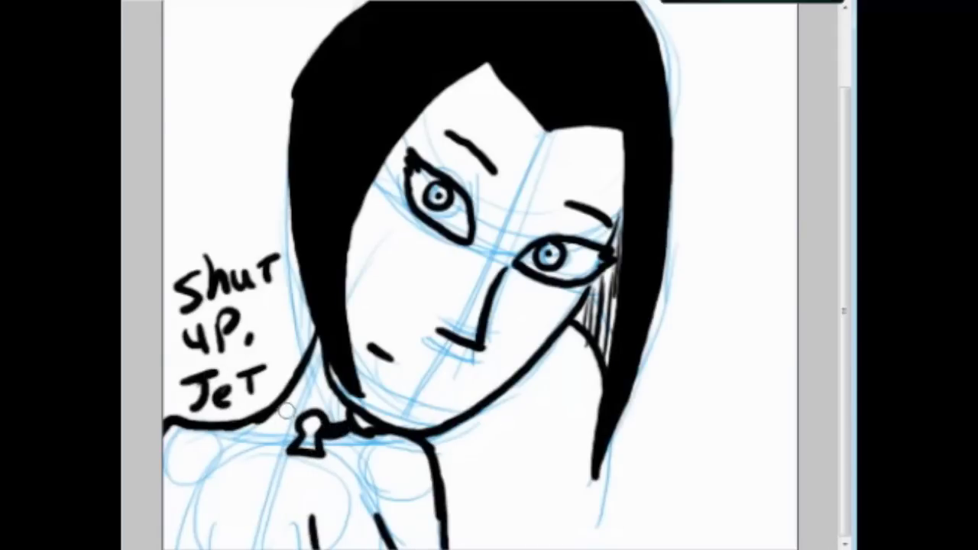
{"action": "left_click_drag", "start_coordinate": [277, 413], "coordinate": [297, 423]}
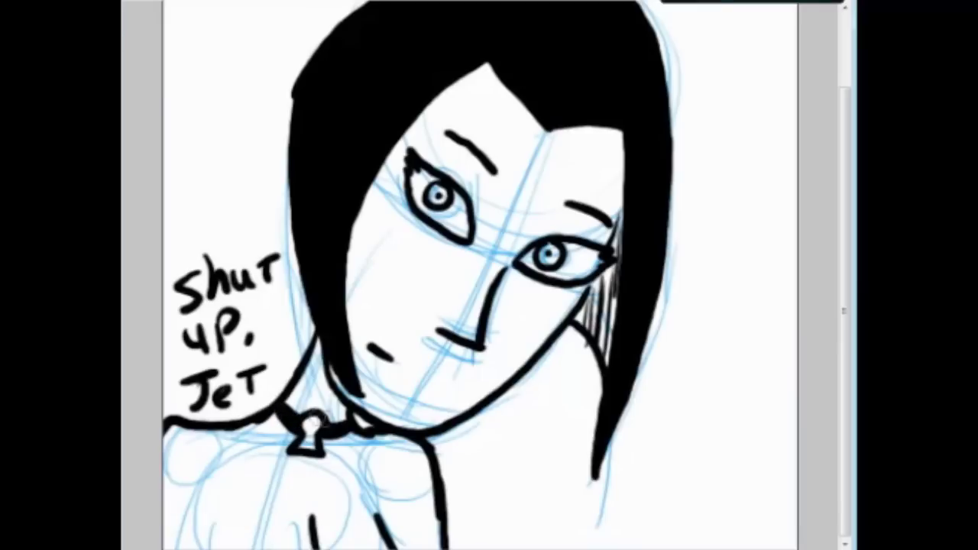
Step: Erase thin highlight streaks from the black hair along its left outer edge and the lower part of the right lock
{"action": "scroll", "coordinate": [349, 438], "scroll_direction": "up", "scroll_amount": 3}
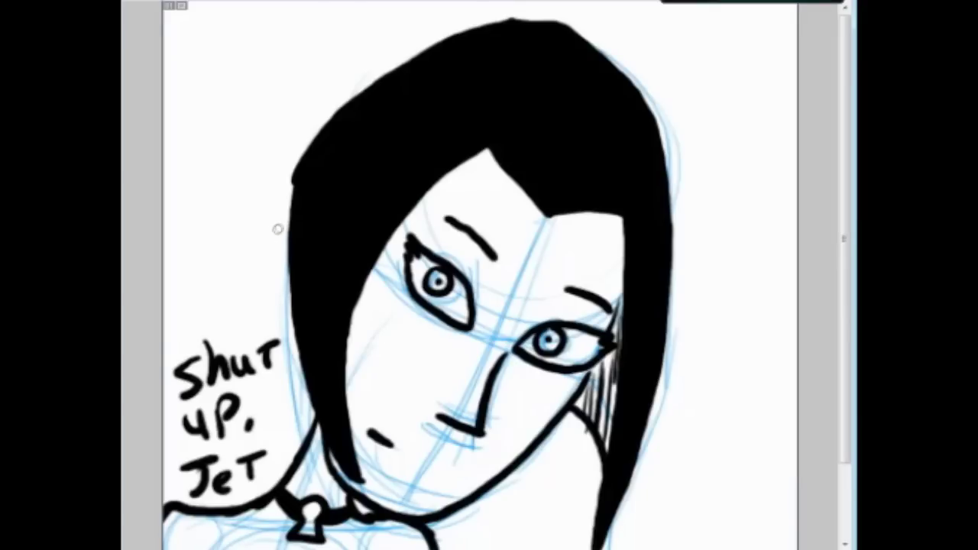
{"action": "left_click_drag", "start_coordinate": [327, 174], "coordinate": [294, 243]}
{"action": "left_click_drag", "start_coordinate": [333, 200], "coordinate": [300, 269]}
{"action": "left_click_drag", "start_coordinate": [327, 229], "coordinate": [303, 291]}
{"action": "left_click_drag", "start_coordinate": [321, 260], "coordinate": [300, 321]}
{"action": "left_click_drag", "start_coordinate": [323, 290], "coordinate": [306, 352]}
{"action": "left_click_drag", "start_coordinate": [321, 344], "coordinate": [309, 397]}
{"action": "left_click_drag", "start_coordinate": [649, 344], "coordinate": [638, 446]}
{"action": "left_click_drag", "start_coordinate": [639, 393], "coordinate": [629, 486]}
{"action": "left_click_drag", "start_coordinate": [633, 446], "coordinate": [611, 524]}
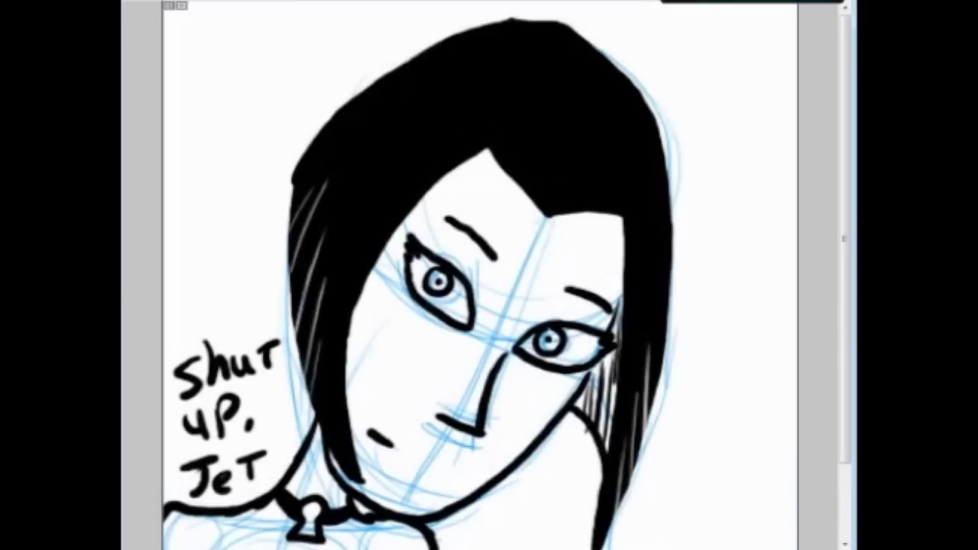
Step: Delete all the blue sketch lines, keeping only the black inks
{"action": "scroll", "coordinate": [482, 275], "scroll_direction": "down", "scroll_amount": 3}
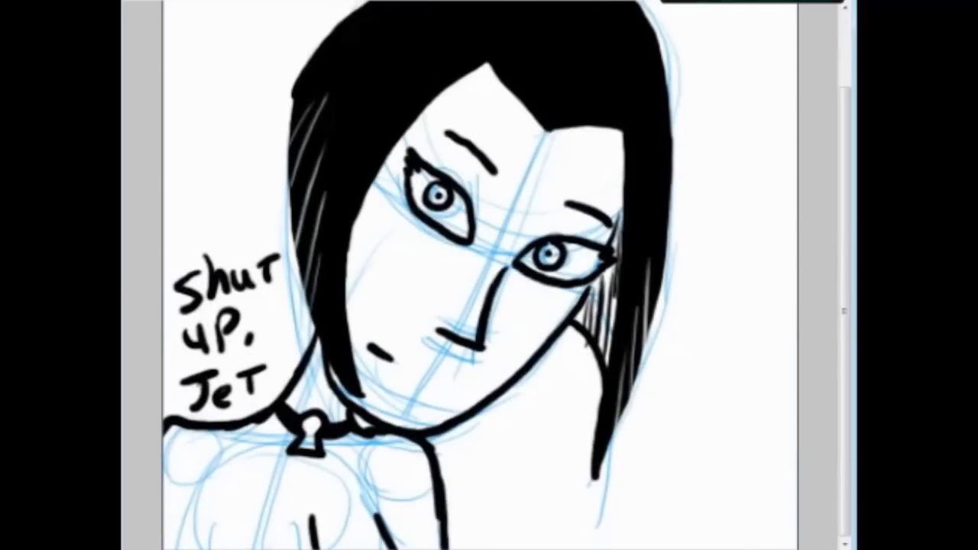
{"action": "key", "text": "ctrl+a"}
{"action": "key", "text": "Delete"}
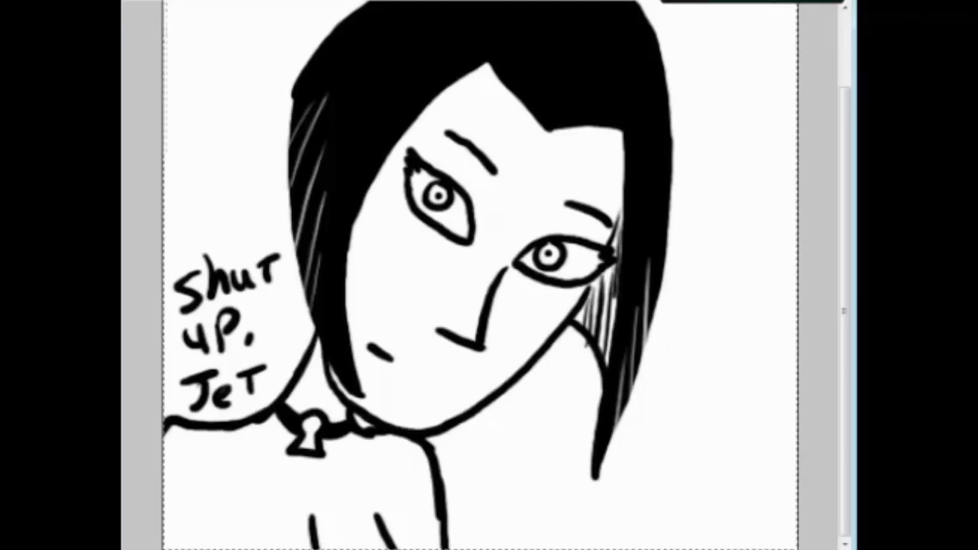
Step: Select the face, neck and shoulder areas, expand the selection and fill it with a light tan skin tone
{"action": "left_click_drag", "start_coordinate": [413, 298], "coordinate": [947, 246]}
{"action": "left_click", "coordinate": [420, 298]}
{"action": "left_click", "coordinate": [359, 481], "text": "shift"}
{"action": "left_click", "coordinate": [312, 389], "text": "shift"}
{"action": "left_click", "coordinate": [130, 0]}
{"action": "mouse_move", "coordinate": [136, 101]}
{"action": "left_click", "coordinate": [329, 136]}
{"action": "key", "text": "Return"}
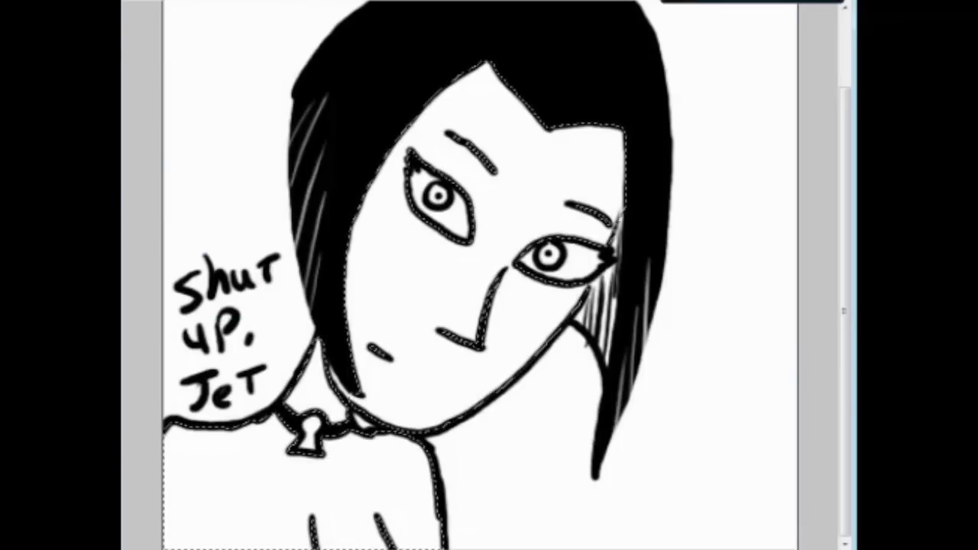
{"action": "left_click", "coordinate": [23, 306]}
{"action": "left_click_drag", "start_coordinate": [506, 365], "coordinate": [506, 402]}
{"action": "left_click", "coordinate": [627, 248]}
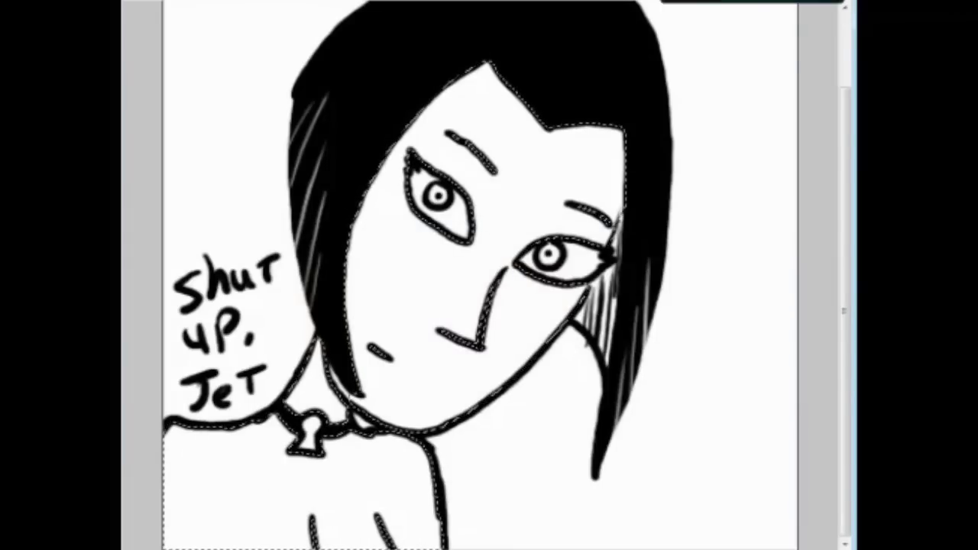
{"action": "key", "text": "alt+BackSpace"}
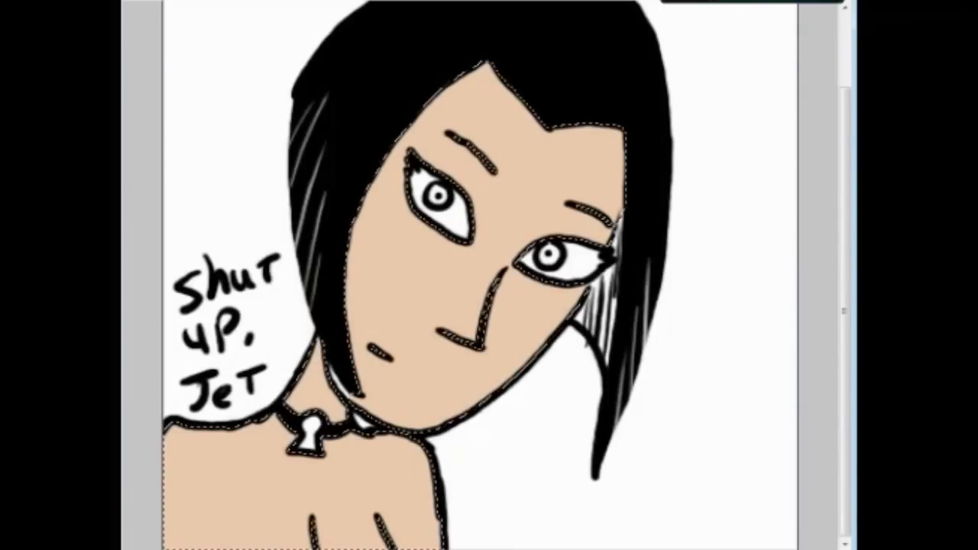
Step: Fill the whole background behind the character with bright blue
{"action": "key", "text": "ctrl+d"}
{"action": "key", "text": "alt+BackSpace"}
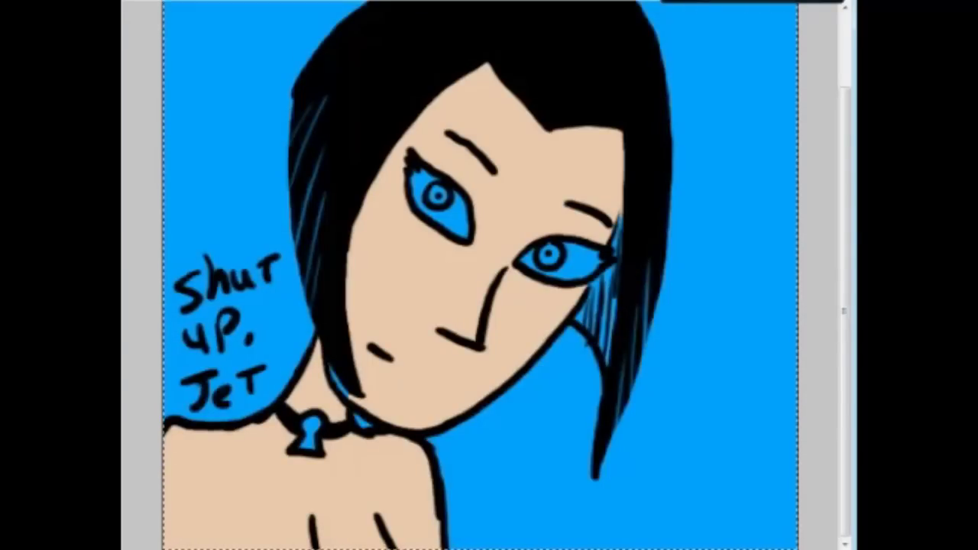
Step: Paint the insides of both eyes white with a brush sized to fit within their outlines
{"action": "scroll", "coordinate": [407, 179], "scroll_direction": "up", "scroll_amount": 3}
{"action": "key", "text": "]"}
{"action": "key", "text": "]"}
{"action": "key", "text": "["}
{"action": "left_click_drag", "start_coordinate": [468, 200], "coordinate": [468, 246]}
{"action": "key", "text": "ctrl+z"}
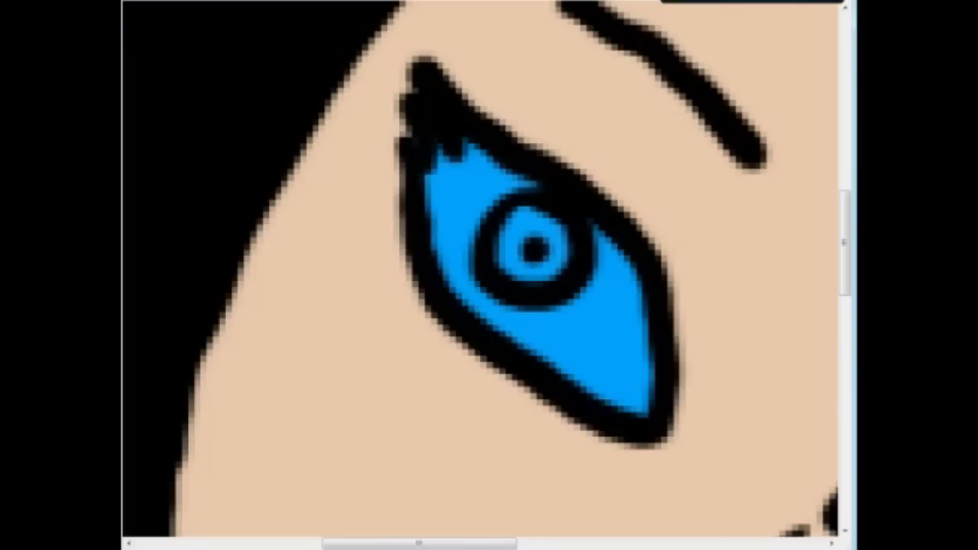
{"action": "mouse_move", "coordinate": [459, 157]}
{"action": "left_mouse_down"}
{"action": "mouse_move", "coordinate": [594, 268]}
{"action": "mouse_move", "coordinate": [610, 263]}
{"action": "mouse_move", "coordinate": [625, 370]}
{"action": "mouse_move", "coordinate": [560, 336]}
{"action": "mouse_move", "coordinate": [621, 394]}
{"action": "mouse_move", "coordinate": [533, 332]}
{"action": "mouse_move", "coordinate": [442, 231]}
{"action": "mouse_move", "coordinate": [442, 183]}
{"action": "mouse_move", "coordinate": [520, 252]}
{"action": "mouse_move", "coordinate": [565, 321]}
{"action": "left_mouse_up"}
{"action": "left_click_drag", "start_coordinate": [711, 405], "coordinate": [289, 250]}
{"action": "mouse_move", "coordinate": [482, 344]}
{"action": "left_mouse_down"}
{"action": "mouse_move", "coordinate": [552, 314]}
{"action": "mouse_move", "coordinate": [568, 295]}
{"action": "mouse_move", "coordinate": [709, 321]}
{"action": "mouse_move", "coordinate": [732, 337]}
{"action": "mouse_move", "coordinate": [700, 371]}
{"action": "mouse_move", "coordinate": [632, 375]}
{"action": "mouse_move", "coordinate": [490, 365]}
{"action": "mouse_move", "coordinate": [613, 343]}
{"action": "mouse_move", "coordinate": [467, 348]}
{"action": "left_mouse_up"}
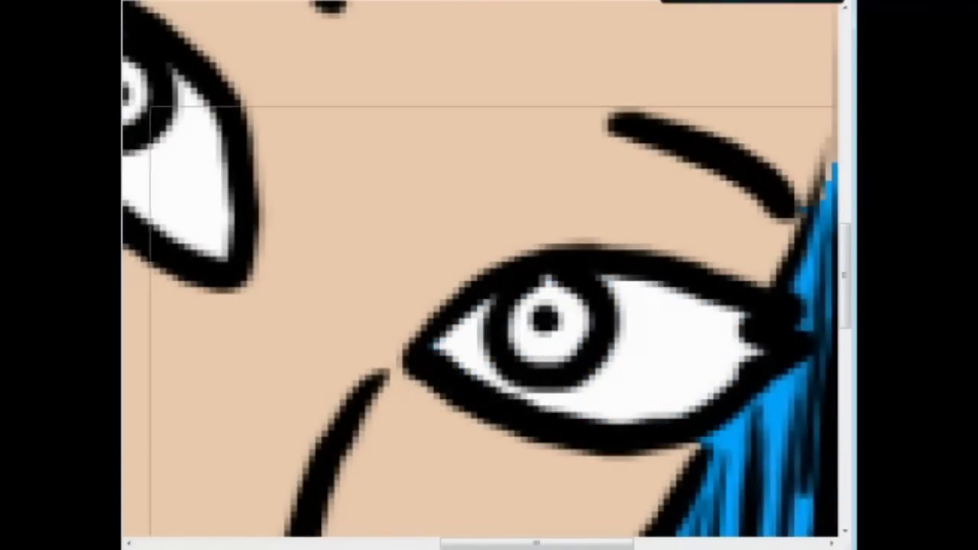
Step: Try pale blue A7D0FF as the iris colour on the left eye
{"action": "key", "text": "ctrl+minus"}
{"action": "left_click_drag", "start_coordinate": [474, 305], "coordinate": [543, 391]}
{"action": "key", "text": "ctrl+minus"}
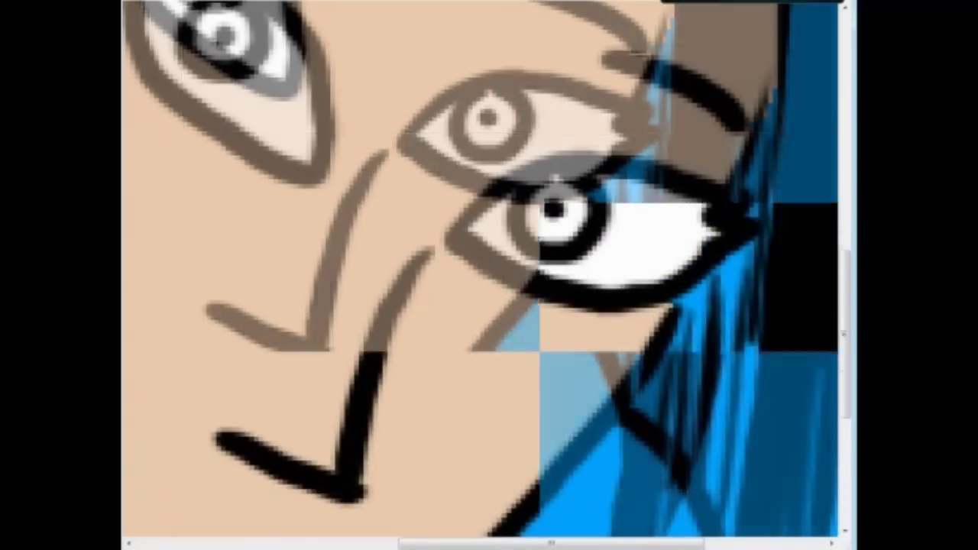
{"action": "left_click", "coordinate": [543, 402], "text": "ctrl+alt"}
{"action": "left_click_drag", "start_coordinate": [413, 180], "coordinate": [574, 422]}
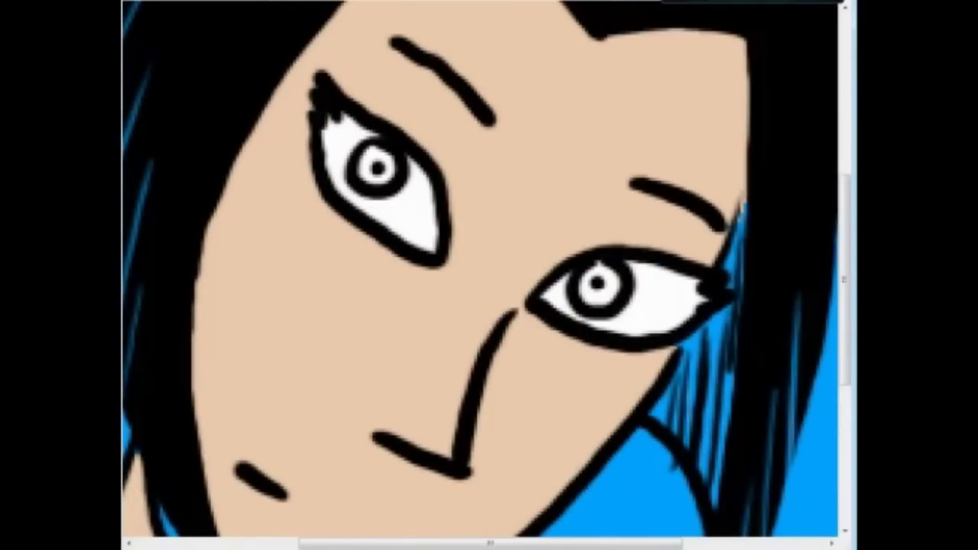
{"action": "left_click", "coordinate": [340, 263]}
{"action": "left_click_drag", "start_coordinate": [506, 341], "coordinate": [505, 361]}
{"action": "left_click_drag", "start_coordinate": [340, 262], "coordinate": [401, 259]}
{"action": "left_click_drag", "start_coordinate": [504, 361], "coordinate": [504, 390]}
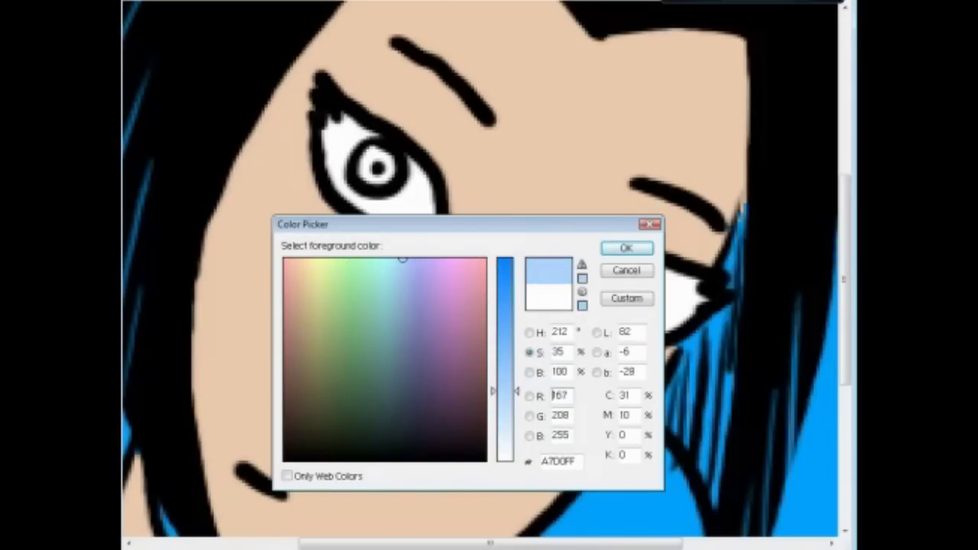
{"action": "left_click", "coordinate": [626, 248]}
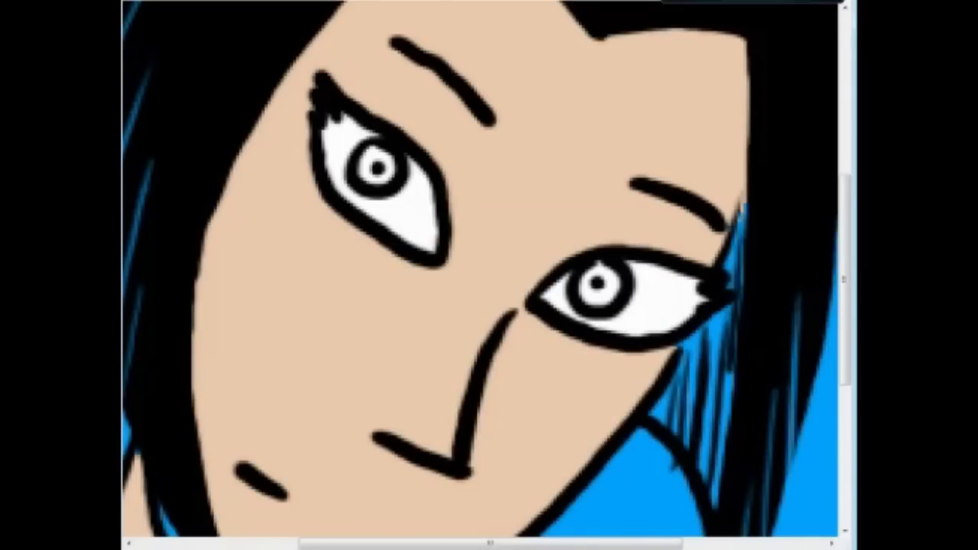
{"action": "left_click_drag", "start_coordinate": [373, 165], "coordinate": [368, 165]}
{"action": "key", "text": "ctrl+z"}
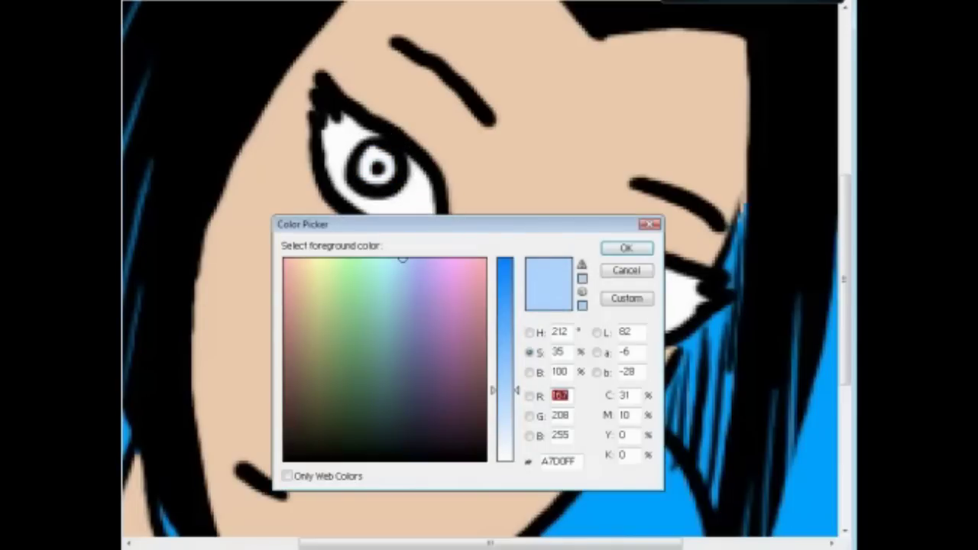
Step: Try the lighter blue C1DEFF on the irises of both eyes
{"action": "left_click_drag", "start_coordinate": [505, 390], "coordinate": [505, 412]}
{"action": "left_click", "coordinate": [627, 249]}
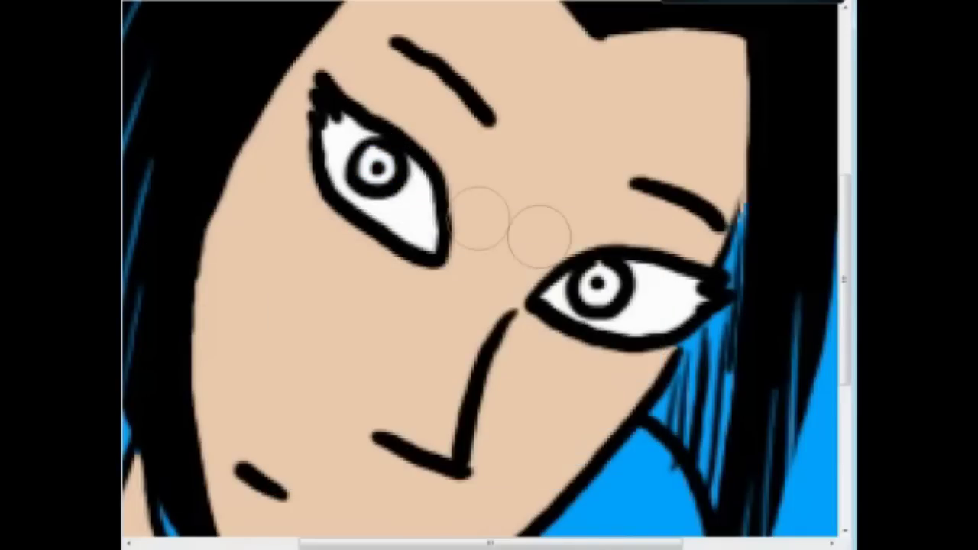
{"action": "left_click", "coordinate": [375, 165]}
{"action": "left_click", "coordinate": [600, 283]}
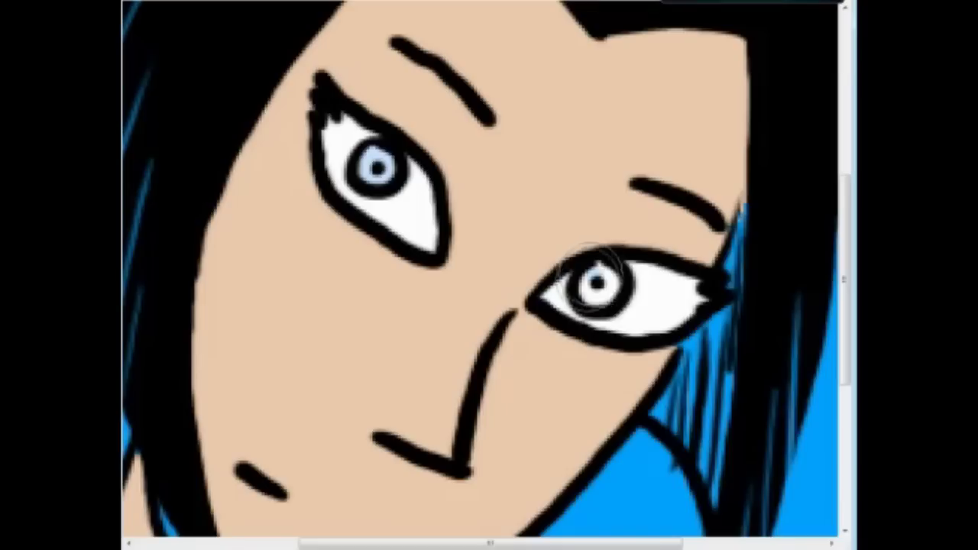
{"action": "key", "text": "ctrl+z"}
{"action": "key", "text": "ctrl+z"}
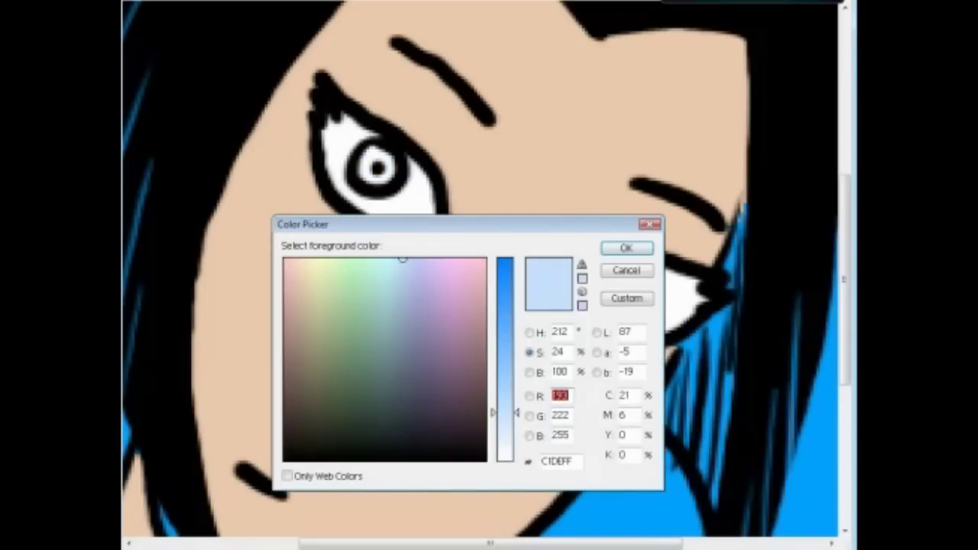
Step: Try the darker blue A2BAD6, at 84% brightness, on the irises of both eyes
{"action": "left_click", "coordinate": [529, 372]}
{"action": "left_click", "coordinate": [530, 352]}
{"action": "left_click", "coordinate": [529, 372]}
{"action": "left_click_drag", "start_coordinate": [507, 261], "coordinate": [506, 289]}
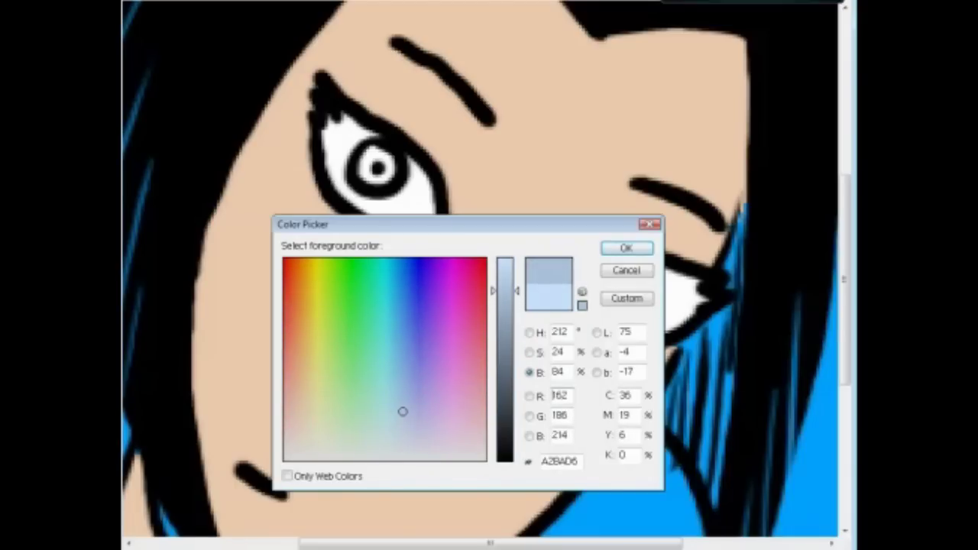
{"action": "left_click", "coordinate": [627, 249]}
{"action": "left_click_drag", "start_coordinate": [388, 176], "coordinate": [382, 169]}
{"action": "mouse_move", "coordinate": [601, 283]}
{"action": "left_mouse_down"}
{"action": "mouse_move", "coordinate": [490, 431]}
{"action": "mouse_move", "coordinate": [453, 200]}
{"action": "mouse_move", "coordinate": [414, 228]}
{"action": "left_mouse_up"}
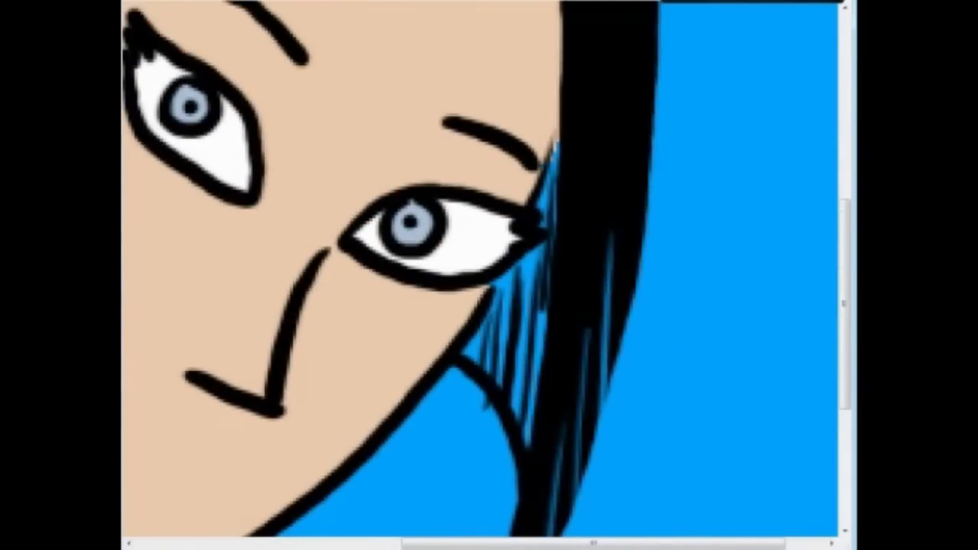
{"action": "key", "text": "ctrl+z"}
{"action": "key", "text": "ctrl+z"}
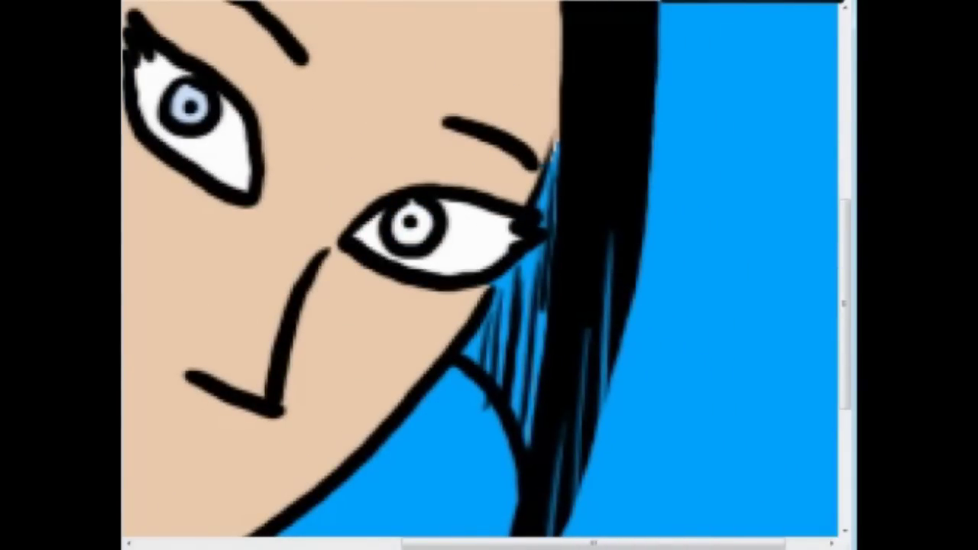
{"action": "key", "text": "ctrl+z"}
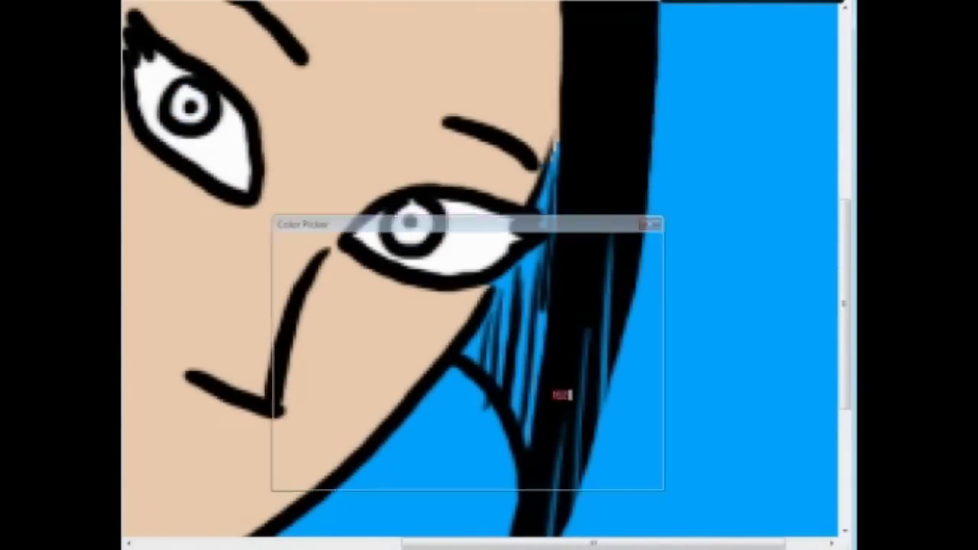
Step: Paint the irises of both eyes with the greyer pale blue B2C2D4
{"action": "left_click", "coordinate": [530, 352]}
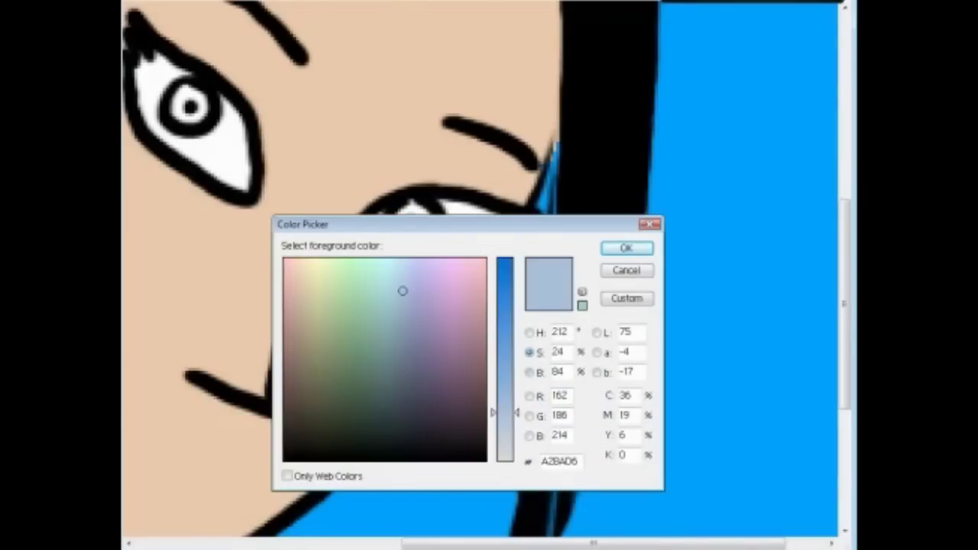
{"action": "left_click", "coordinate": [529, 332]}
{"action": "mouse_move", "coordinate": [333, 291]}
{"action": "left_mouse_down"}
{"action": "mouse_move", "coordinate": [334, 323]}
{"action": "mouse_move", "coordinate": [311, 343]}
{"action": "mouse_move", "coordinate": [299, 320]}
{"action": "mouse_move", "coordinate": [313, 318]}
{"action": "mouse_move", "coordinate": [326, 294]}
{"action": "mouse_move", "coordinate": [316, 293]}
{"action": "left_mouse_up"}
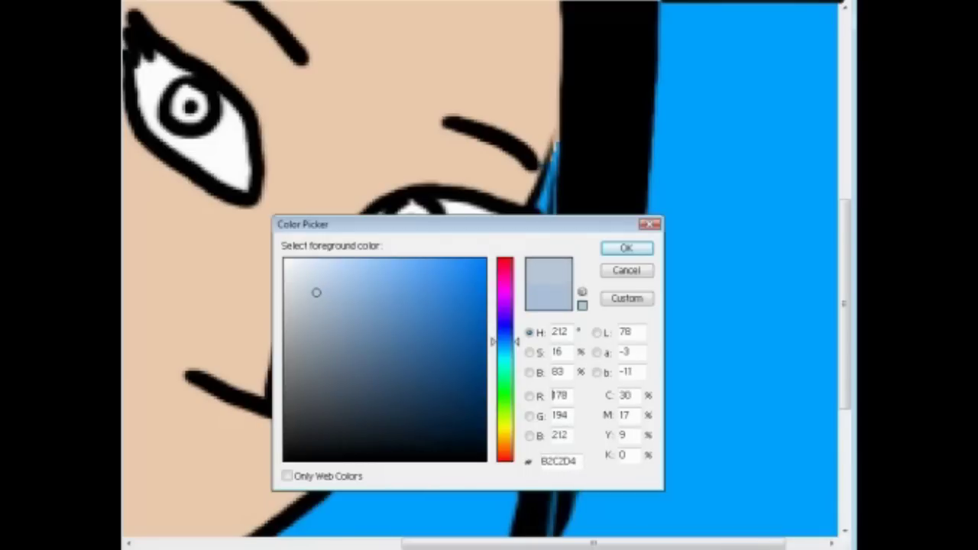
{"action": "key", "text": "Return"}
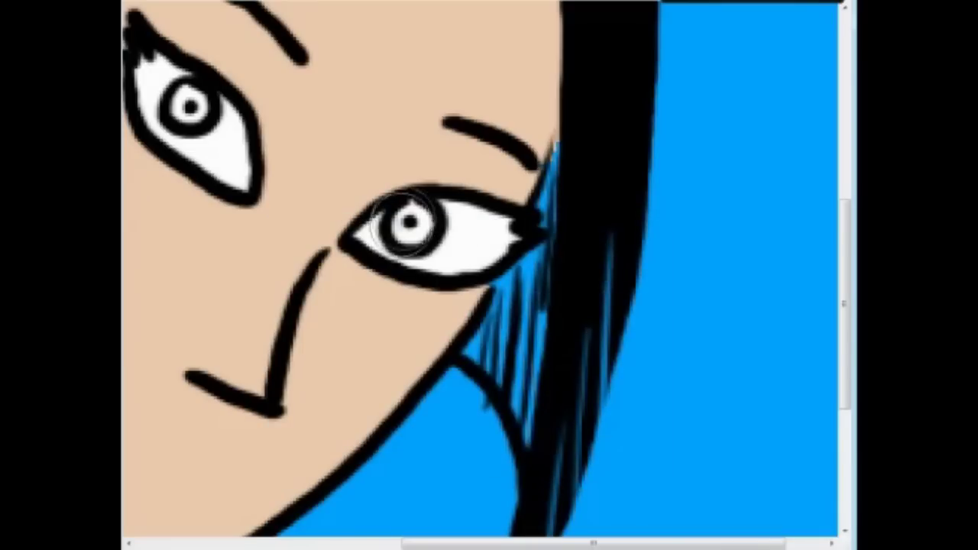
{"action": "left_click", "coordinate": [409, 221]}
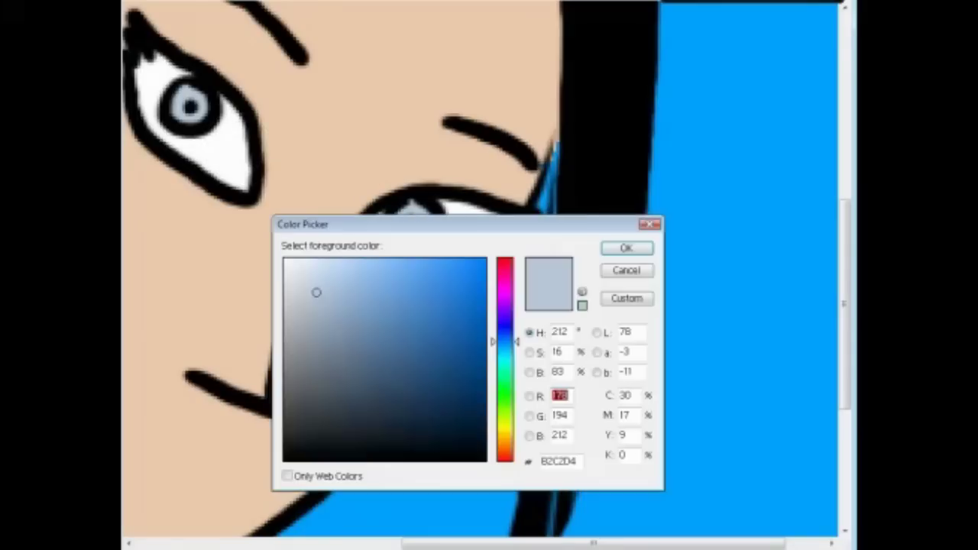
Step: Pick a medium brown and paint the hatched gap between the right-hand eye and the hair
{"action": "left_click", "coordinate": [505, 445]}
{"action": "mouse_move", "coordinate": [370, 330]}
{"action": "left_mouse_down"}
{"action": "mouse_move", "coordinate": [389, 288]}
{"action": "mouse_move", "coordinate": [412, 324]}
{"action": "left_mouse_up"}
{"action": "left_click", "coordinate": [505, 447]}
{"action": "left_click", "coordinate": [626, 247]}
{"action": "mouse_move", "coordinate": [556, 170]}
{"action": "left_mouse_down"}
{"action": "mouse_move", "coordinate": [544, 207]}
{"action": "mouse_move", "coordinate": [530, 391]}
{"action": "mouse_move", "coordinate": [544, 268]}
{"action": "mouse_move", "coordinate": [504, 275]}
{"action": "mouse_move", "coordinate": [465, 343]}
{"action": "mouse_move", "coordinate": [533, 446]}
{"action": "mouse_move", "coordinate": [525, 310]}
{"action": "mouse_move", "coordinate": [512, 308]}
{"action": "left_mouse_up"}
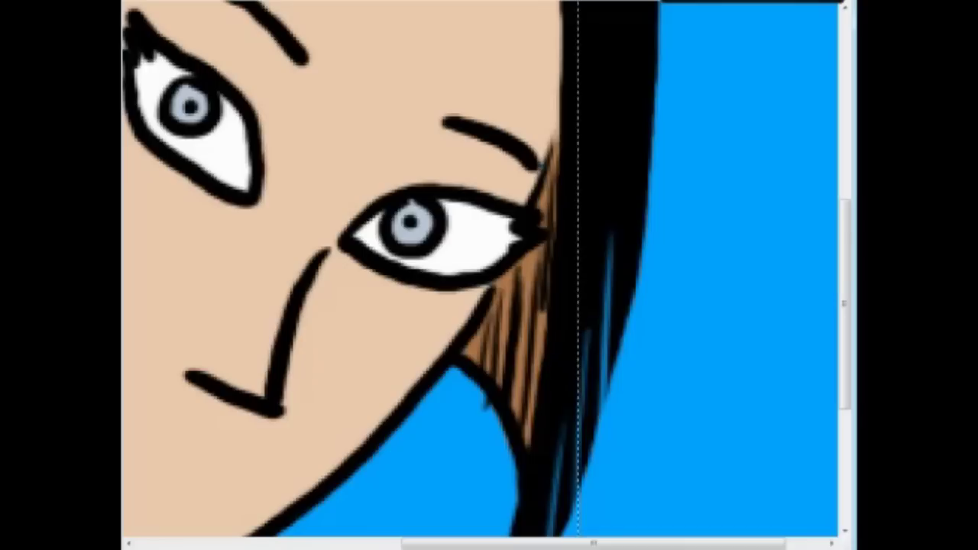
Step: Select the brown hatched patch beside the face, desaturate it and lighten its grey with Auto Levels
{"action": "left_click", "coordinate": [512, 344]}
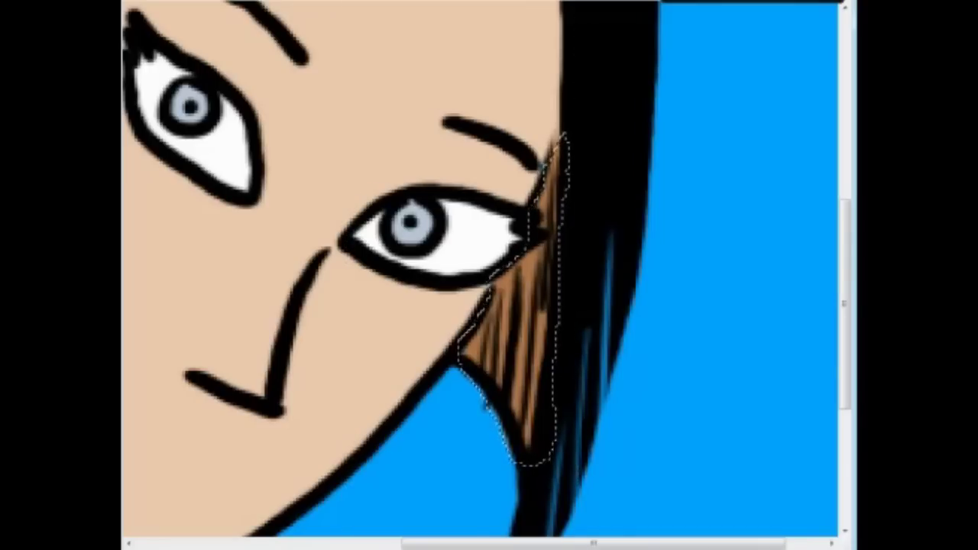
{"action": "key", "text": "ctrl+shift+u"}
{"action": "left_click", "coordinate": [311, 449]}
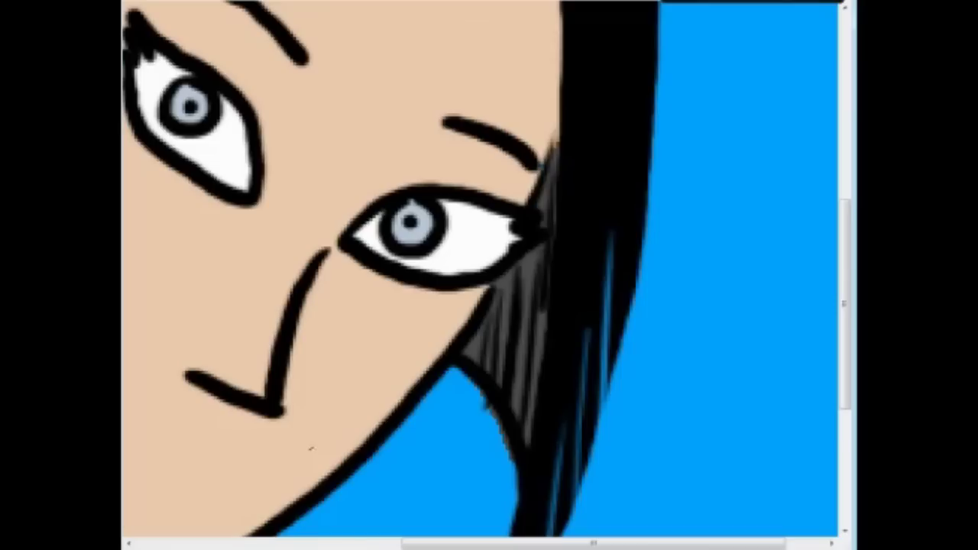
{"action": "key", "text": "ctrl+z"}
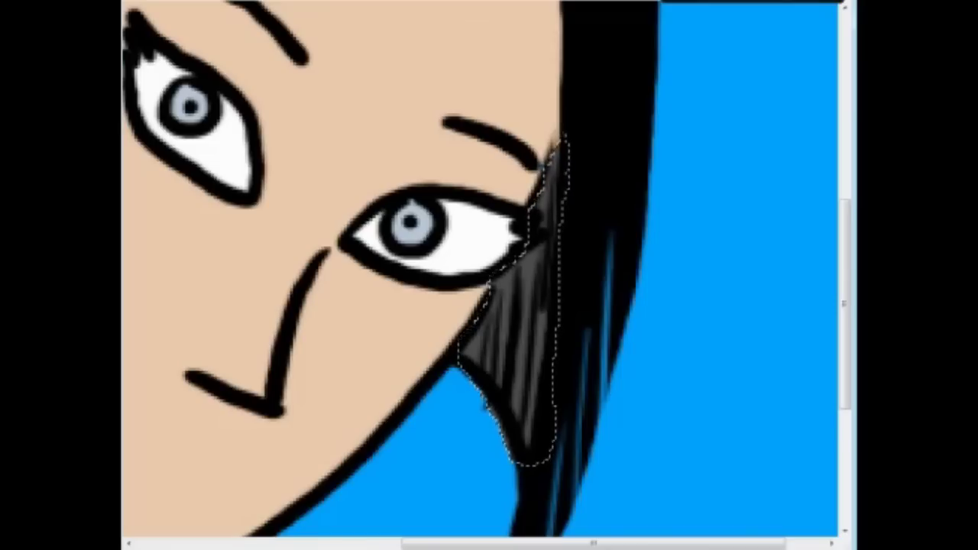
{"action": "key", "text": "ctrl+shift+l"}
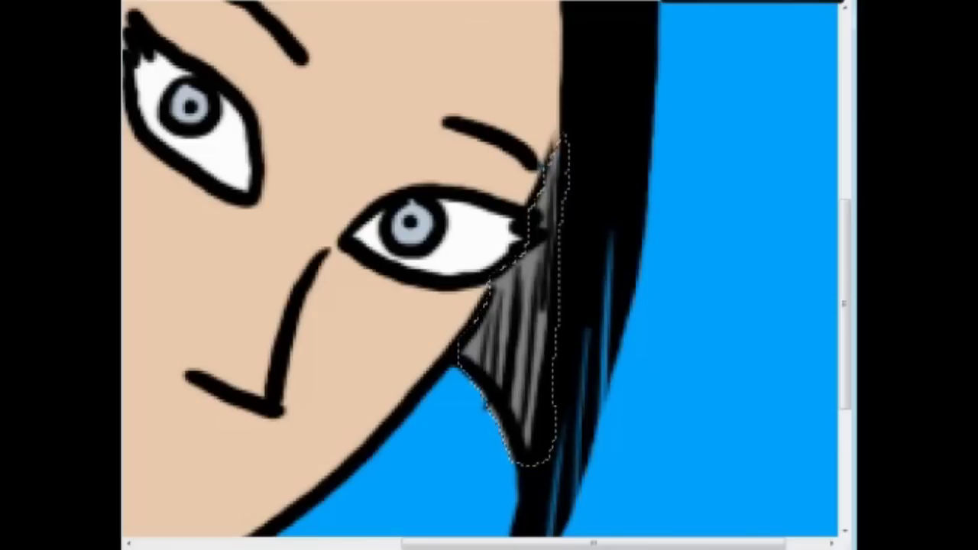
{"action": "key", "text": "ctrl+d"}
Step: Paint the keyhole opening of the choker pendant pale yellow-green
{"action": "left_click_drag", "start_coordinate": [489, 305], "coordinate": [453, 173]}
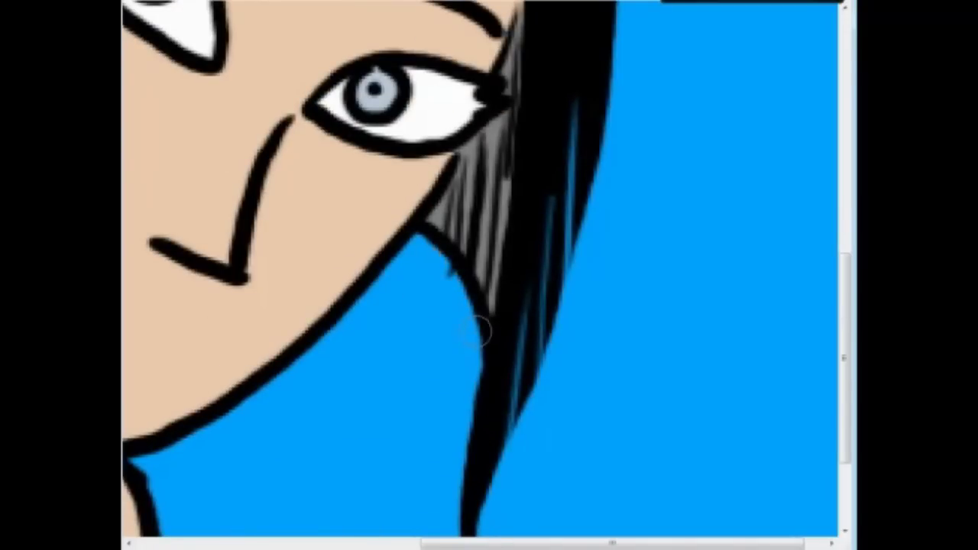
{"action": "scroll", "coordinate": [447, 267], "scroll_direction": "up", "scroll_amount": 3}
{"action": "left_click_drag", "start_coordinate": [444, 223], "coordinate": [478, 201]}
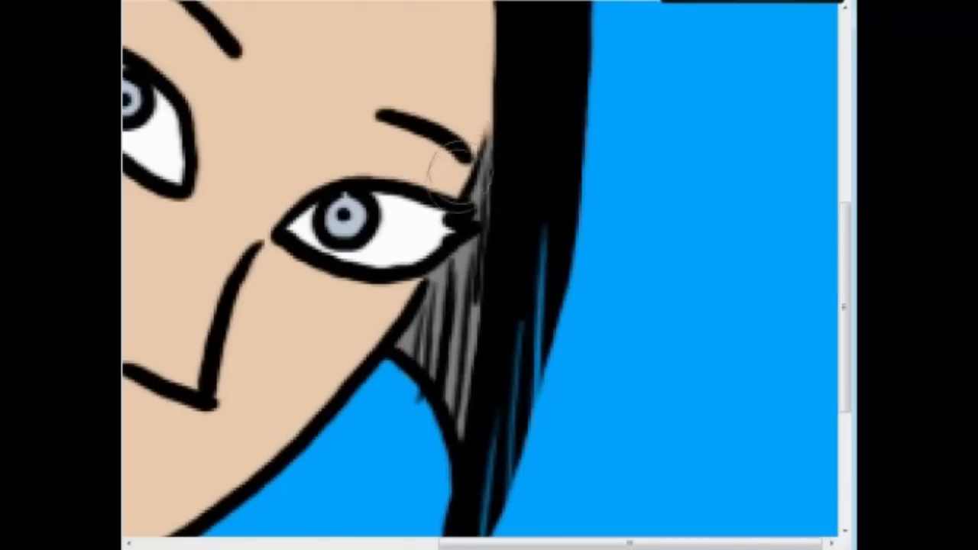
{"action": "scroll", "coordinate": [428, 346], "scroll_direction": "left", "scroll_amount": 3}
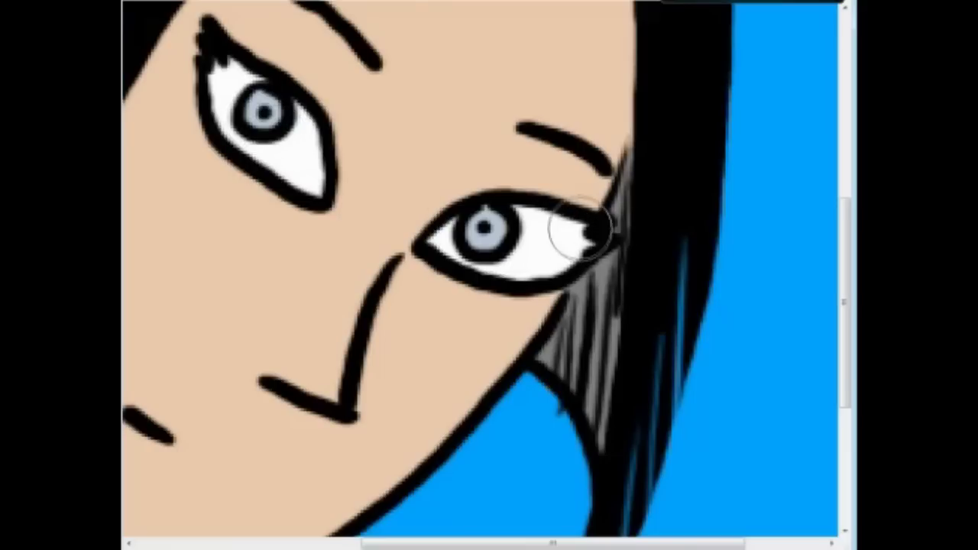
{"action": "key", "text": "ctrl+z"}
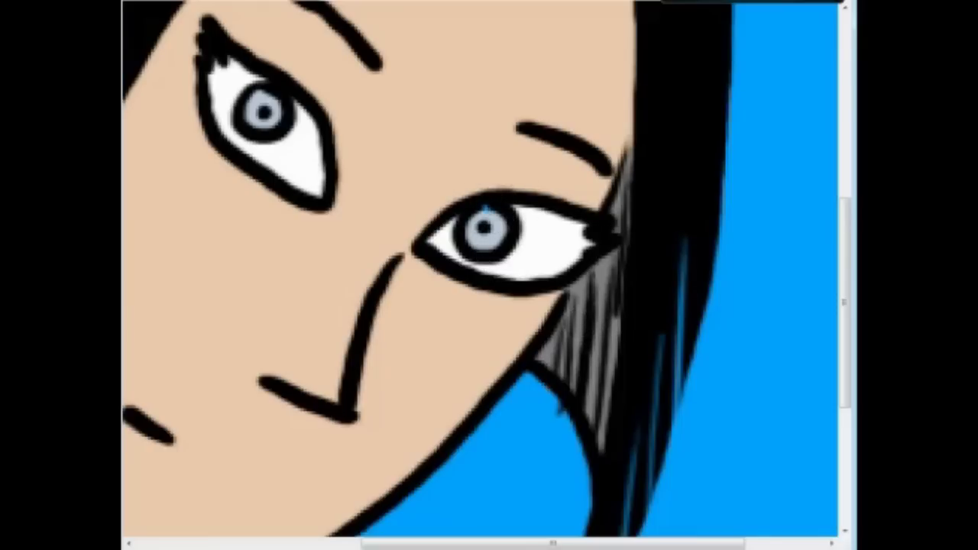
{"action": "key", "text": "]"}
{"action": "left_click_drag", "start_coordinate": [512, 312], "coordinate": [674, 166]}
{"action": "left_click_drag", "start_coordinate": [444, 361], "coordinate": [528, 275]}
{"action": "left_click_drag", "start_coordinate": [308, 237], "coordinate": [299, 246]}
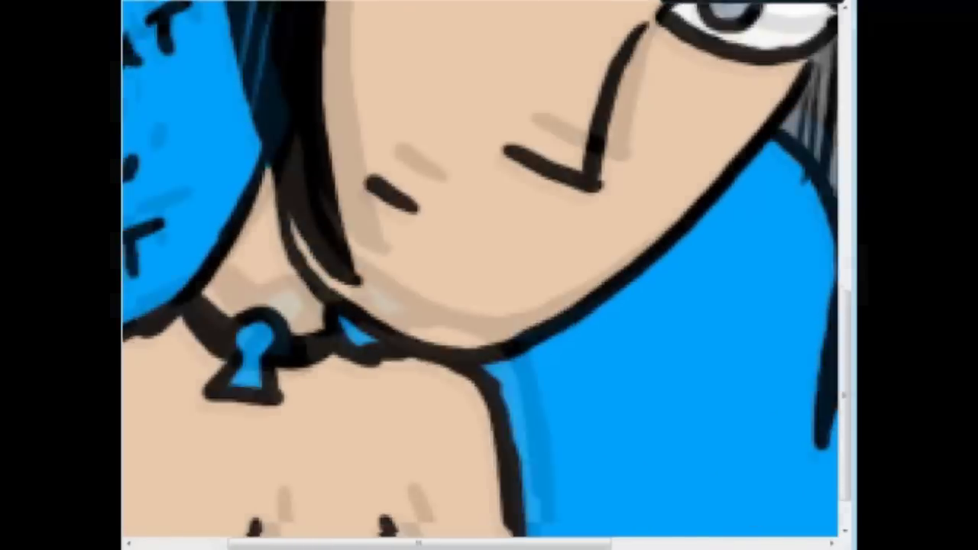
{"action": "mouse_move", "coordinate": [468, 155]}
{"action": "left_mouse_down"}
{"action": "mouse_move", "coordinate": [634, 100]}
{"action": "mouse_move", "coordinate": [385, 305]}
{"action": "mouse_move", "coordinate": [584, 128]}
{"action": "mouse_move", "coordinate": [502, 282]}
{"action": "left_mouse_up"}
{"action": "left_click_drag", "start_coordinate": [478, 211], "coordinate": [610, 30]}
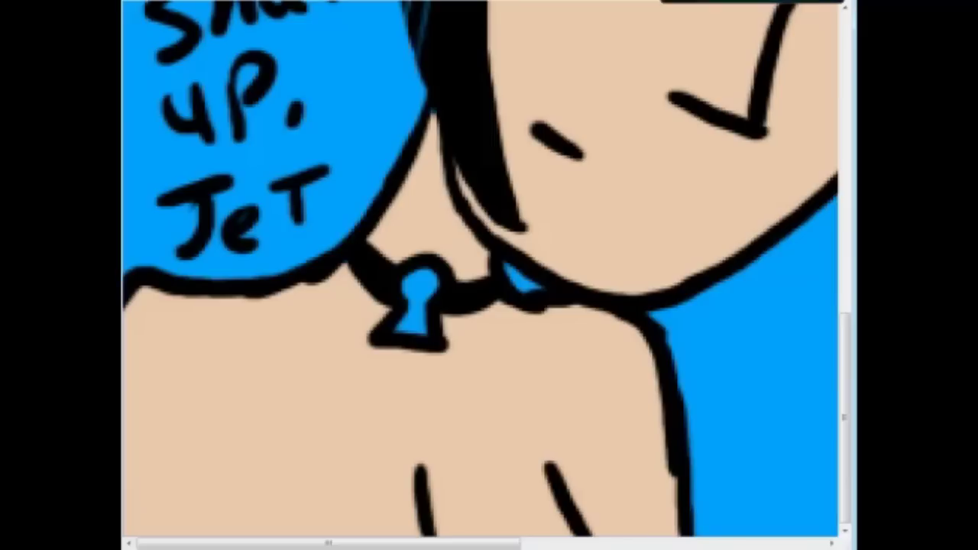
{"action": "mouse_move", "coordinate": [412, 279]}
{"action": "left_mouse_down"}
{"action": "mouse_move", "coordinate": [413, 322]}
{"action": "mouse_move", "coordinate": [402, 325]}
{"action": "mouse_move", "coordinate": [445, 322]}
{"action": "mouse_move", "coordinate": [426, 265]}
{"action": "left_mouse_up"}
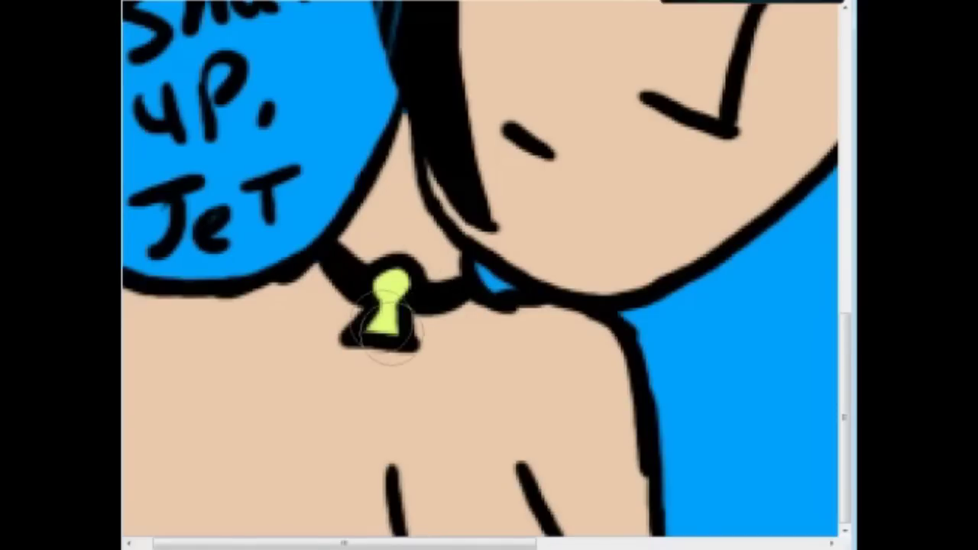
Step: Erase the handwritten "Shut up, Jet" lettering beside the hair and undo the stray stroke near the neck
{"action": "scroll", "coordinate": [426, 263], "scroll_direction": "up", "scroll_amount": 4}
{"action": "scroll", "coordinate": [426, 264], "scroll_direction": "left", "scroll_amount": 2}
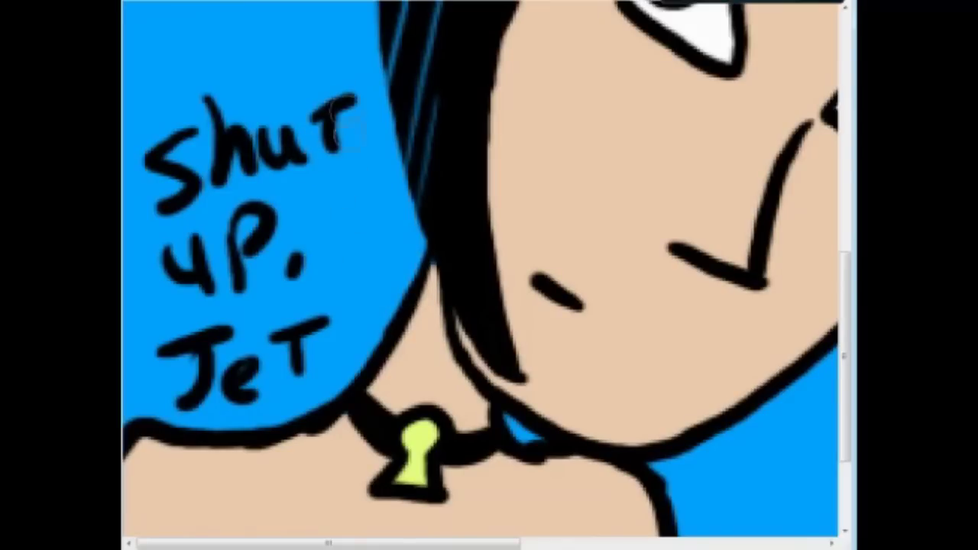
{"action": "mouse_move", "coordinate": [336, 107]}
{"action": "left_mouse_down"}
{"action": "mouse_move", "coordinate": [336, 126]}
{"action": "mouse_move", "coordinate": [317, 145]}
{"action": "mouse_move", "coordinate": [275, 152]}
{"action": "mouse_move", "coordinate": [233, 229]}
{"action": "mouse_move", "coordinate": [197, 172]}
{"action": "mouse_move", "coordinate": [157, 172]}
{"action": "mouse_move", "coordinate": [202, 398]}
{"action": "mouse_move", "coordinate": [294, 366]}
{"action": "mouse_move", "coordinate": [275, 337]}
{"action": "mouse_move", "coordinate": [288, 304]}
{"action": "mouse_move", "coordinate": [201, 272]}
{"action": "left_mouse_up"}
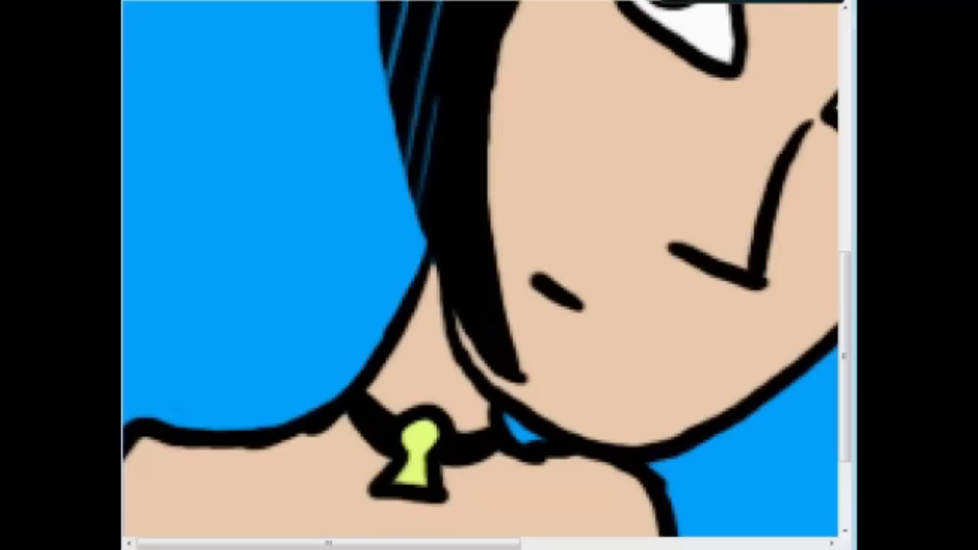
{"action": "left_click_drag", "start_coordinate": [443, 294], "coordinate": [442, 256]}
{"action": "key", "text": "ctrl+z"}
Step: Try a solid dark red fill for the background behind the whole portrait
{"action": "key", "text": "ctrl+minus"}
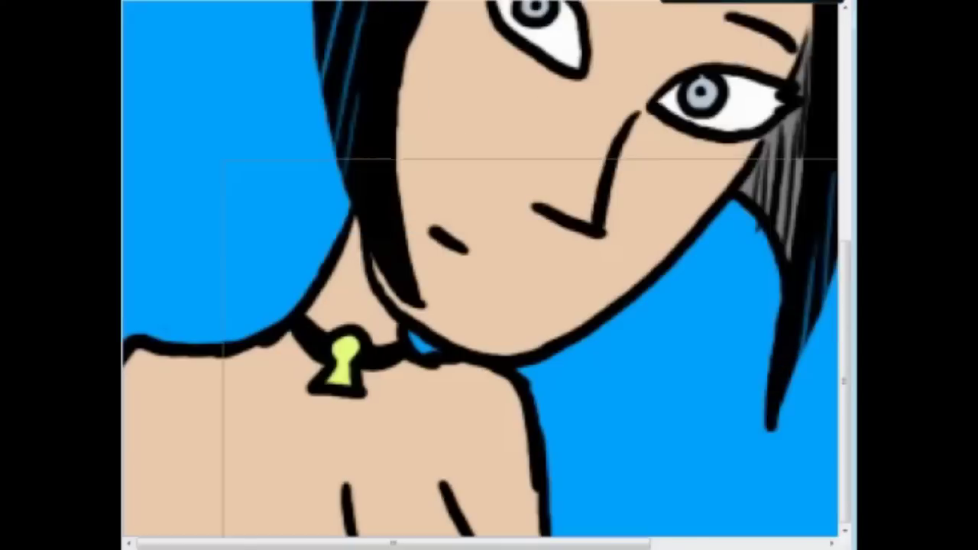
{"action": "key", "text": "ctrl+minus"}
{"action": "scroll", "coordinate": [480, 267], "scroll_direction": "up", "scroll_amount": 3}
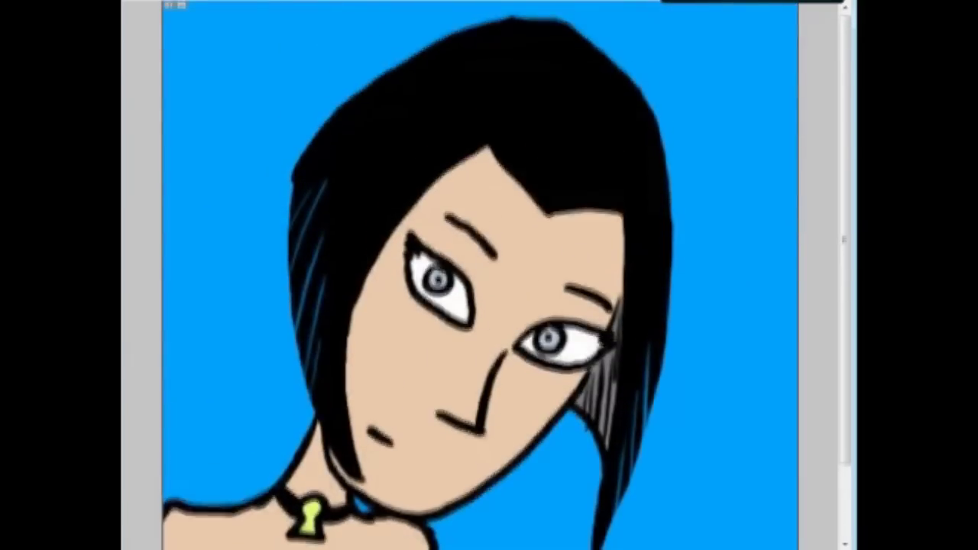
{"action": "scroll", "coordinate": [489, 276], "scroll_direction": "down", "scroll_amount": 2}
{"action": "key", "text": "ctrl+minus"}
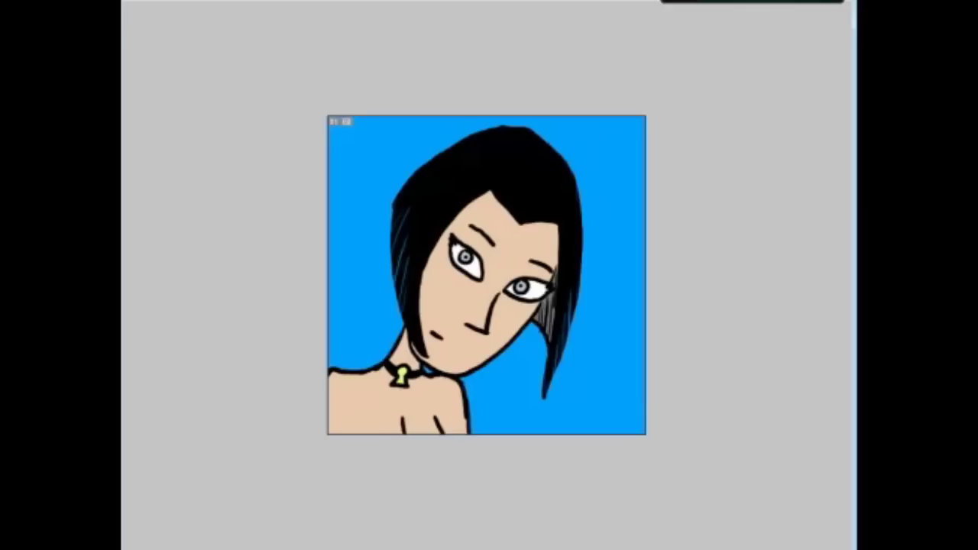
{"action": "key", "text": "ctrl+plus"}
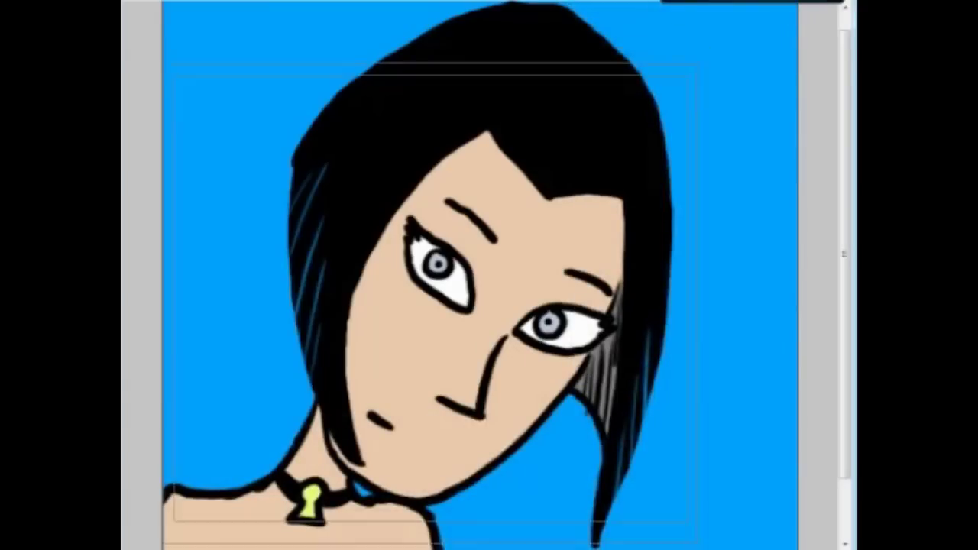
{"action": "key", "text": "ctrl+minus"}
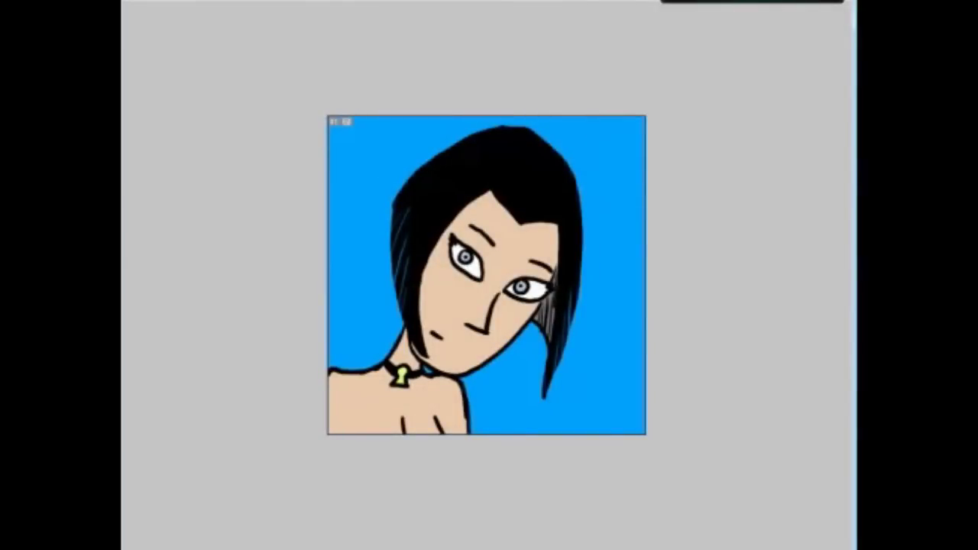
{"action": "key", "text": "alt+BackSpace"}
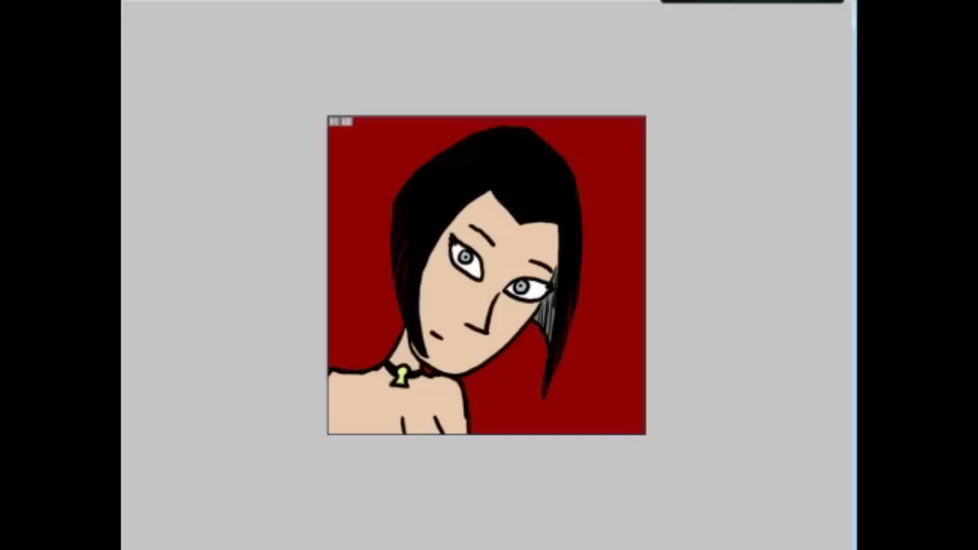
Step: Try wavy bright red vertical streaks of varying thickness across the background, like curtain folds
{"action": "mouse_move", "coordinate": [563, 107]}
{"action": "left_mouse_down"}
{"action": "mouse_move", "coordinate": [575, 222]}
{"action": "mouse_move", "coordinate": [570, 438]}
{"action": "left_mouse_up"}
{"action": "left_click_drag", "start_coordinate": [482, 102], "coordinate": [470, 139]}
{"action": "left_click_drag", "start_coordinate": [476, 360], "coordinate": [482, 447]}
{"action": "mouse_move", "coordinate": [409, 105]}
{"action": "left_mouse_down"}
{"action": "mouse_move", "coordinate": [407, 131]}
{"action": "mouse_move", "coordinate": [398, 167]}
{"action": "left_mouse_up"}
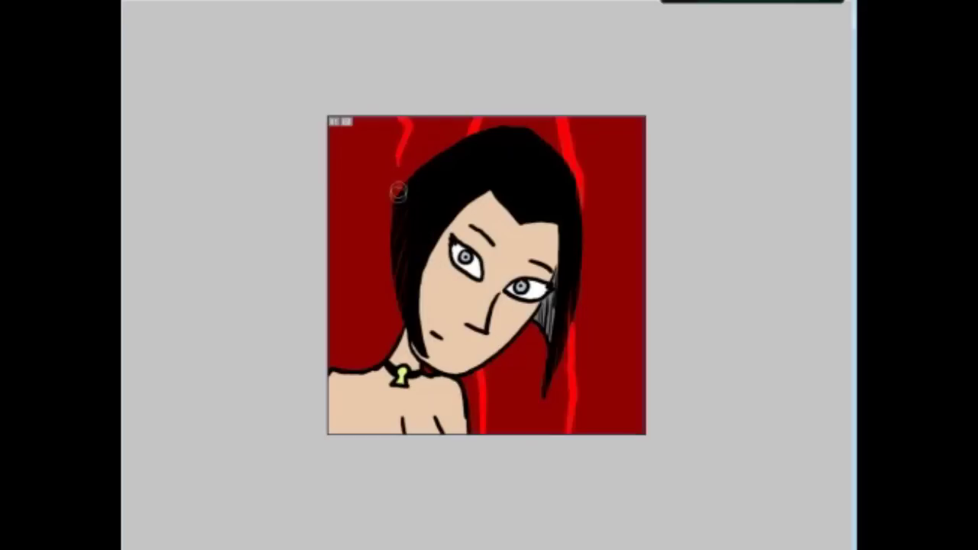
{"action": "left_click_drag", "start_coordinate": [357, 103], "coordinate": [365, 373]}
{"action": "left_click_drag", "start_coordinate": [619, 115], "coordinate": [606, 459]}
{"action": "left_click_drag", "start_coordinate": [506, 320], "coordinate": [514, 474]}
{"action": "left_click_drag", "start_coordinate": [538, 297], "coordinate": [542, 461]}
{"action": "left_click_drag", "start_coordinate": [428, 179], "coordinate": [446, 89]}
{"action": "left_click_drag", "start_coordinate": [372, 111], "coordinate": [373, 405]}
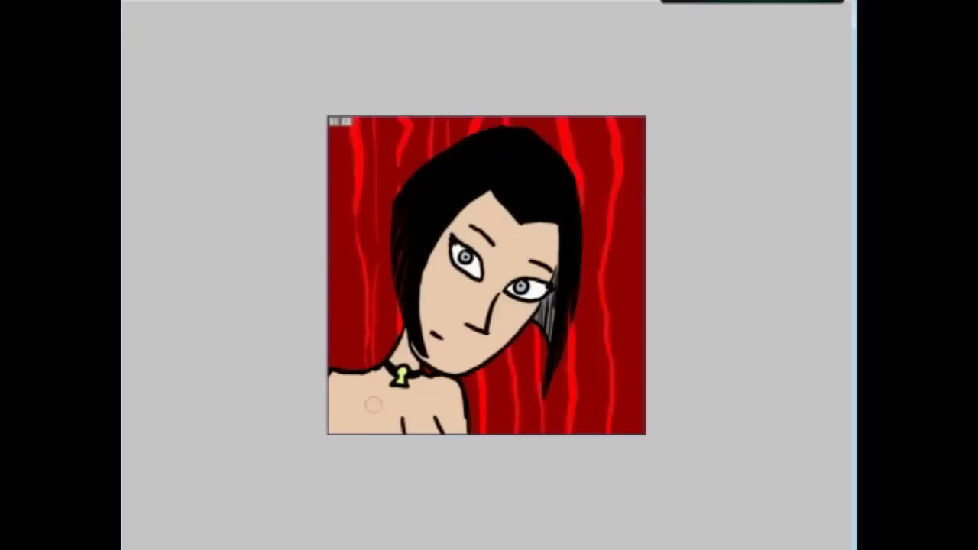
{"action": "mouse_move", "coordinate": [339, 99]}
{"action": "left_mouse_down"}
{"action": "mouse_move", "coordinate": [338, 266]}
{"action": "mouse_move", "coordinate": [352, 365]}
{"action": "left_mouse_up"}
{"action": "left_click_drag", "start_coordinate": [646, 104], "coordinate": [646, 500]}
Step: Clear the streaked red background across the whole canvas to plain white
{"action": "key", "text": "ctrl+a"}
{"action": "key", "text": "Delete"}
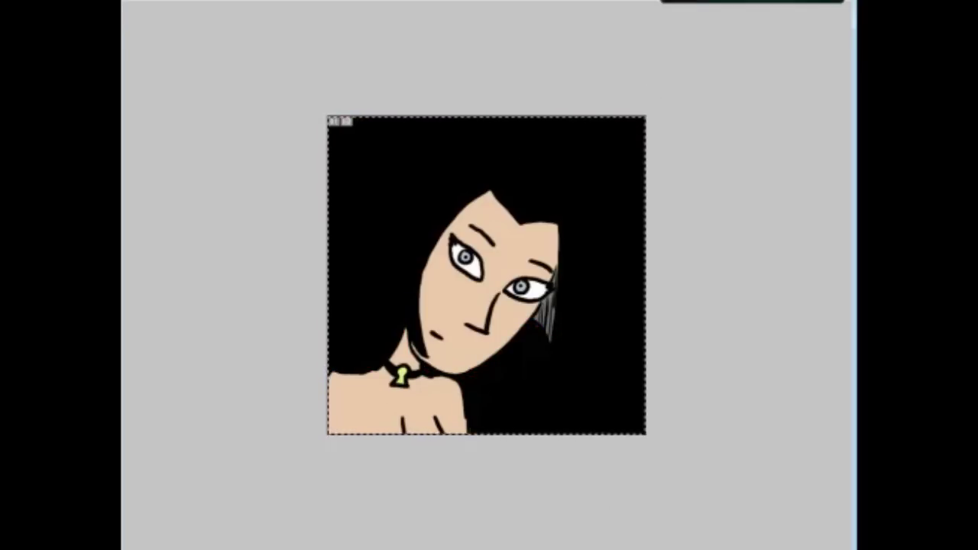
{"action": "left_click", "coordinate": [332, 364]}
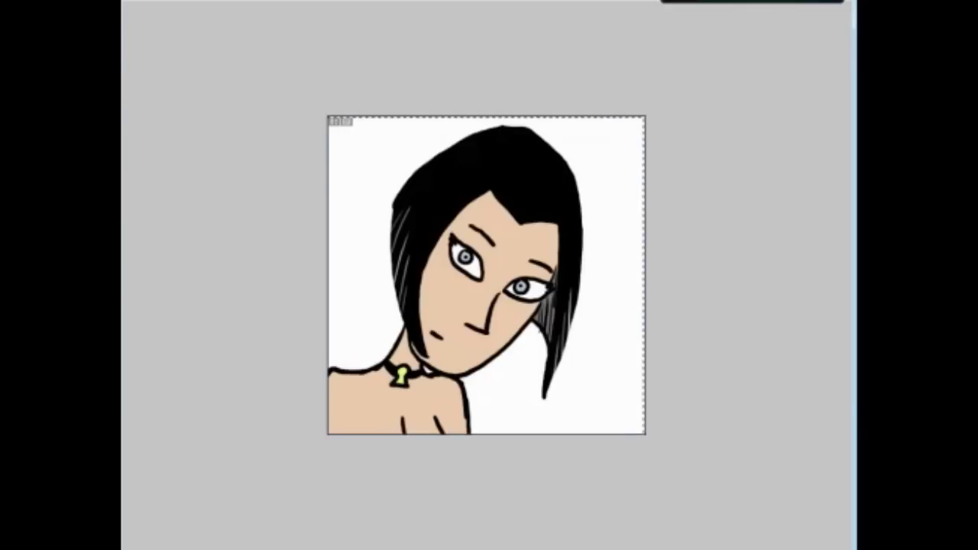
Step: Switch to the Website M3 folder in Windows Explorer, open its Reference subfolder and view the first photo
{"action": "key", "text": "alt+Tab"}
{"action": "key", "text": "alt+Tab"}
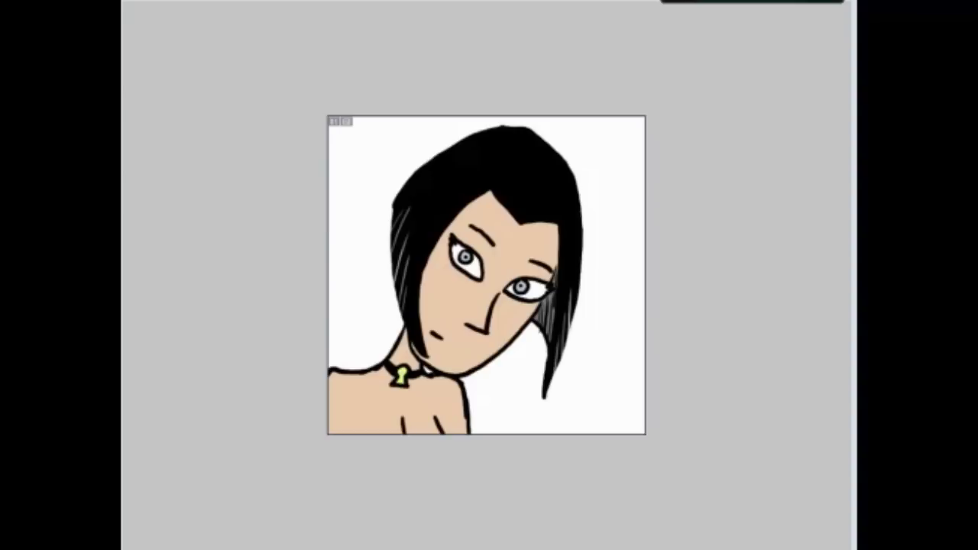
{"action": "key", "text": "alt+Tab"}
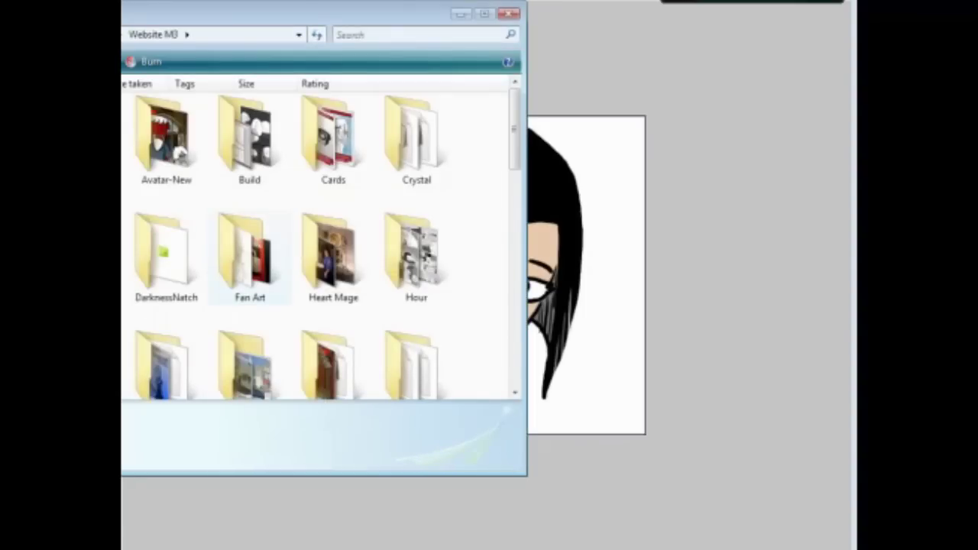
{"action": "scroll", "coordinate": [317, 245], "scroll_direction": "down", "scroll_amount": 3}
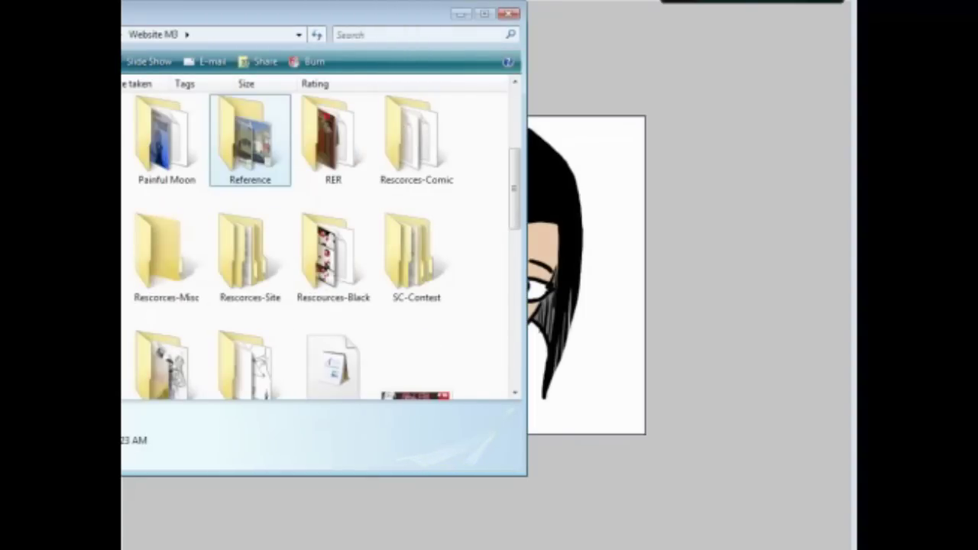
{"action": "double_click", "coordinate": [250, 141]}
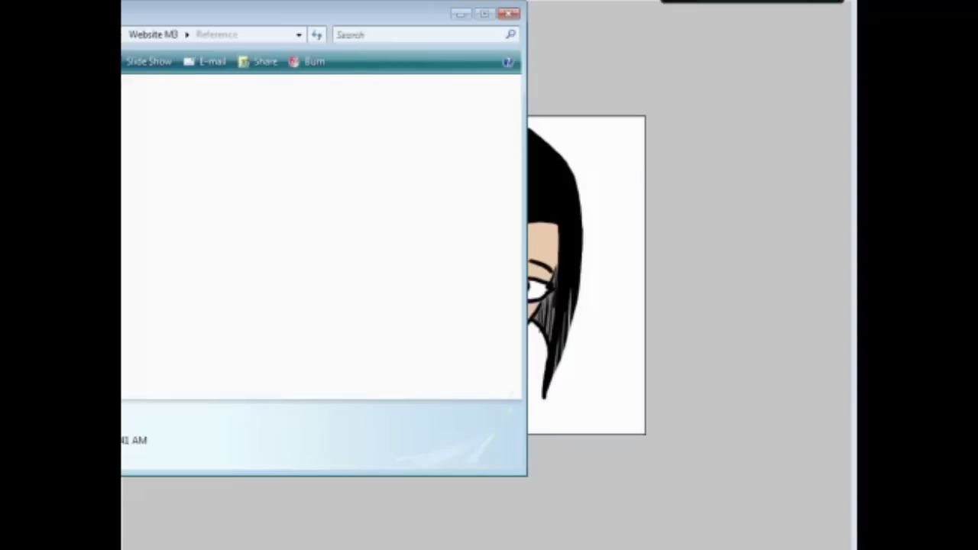
{"action": "double_click", "coordinate": [84, 142]}
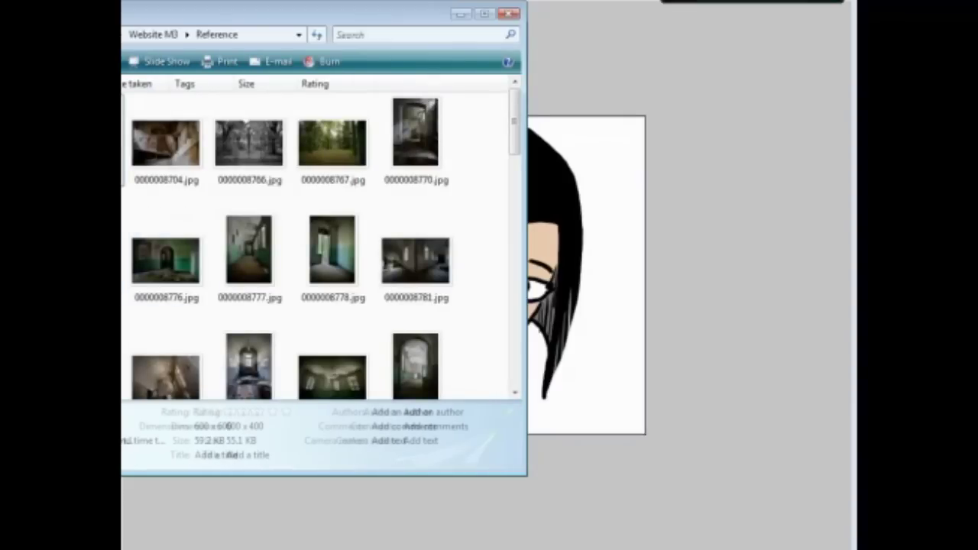
Step: Page through the Reference photos to 0000007417.jpg, the dim room with two bright wall niches, and copy the image
{"action": "key", "text": "Right"}
{"action": "key", "text": "Right"}
{"action": "key", "text": "Right"}
{"action": "key", "text": "Right"}
{"action": "key", "text": "Right"}
{"action": "key", "text": "Right"}
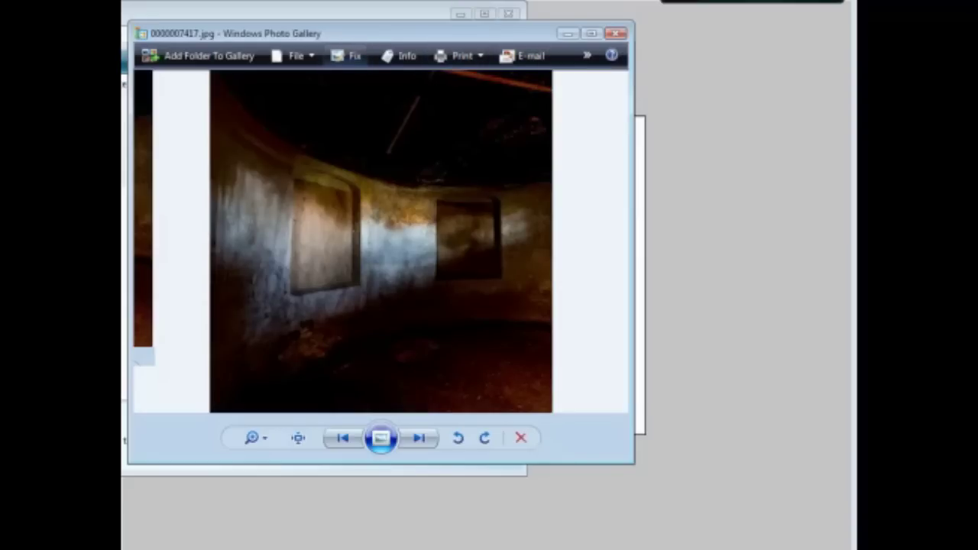
{"action": "left_click_drag", "start_coordinate": [345, 34], "coordinate": [283, 81]}
{"action": "right_click", "coordinate": [403, 203]}
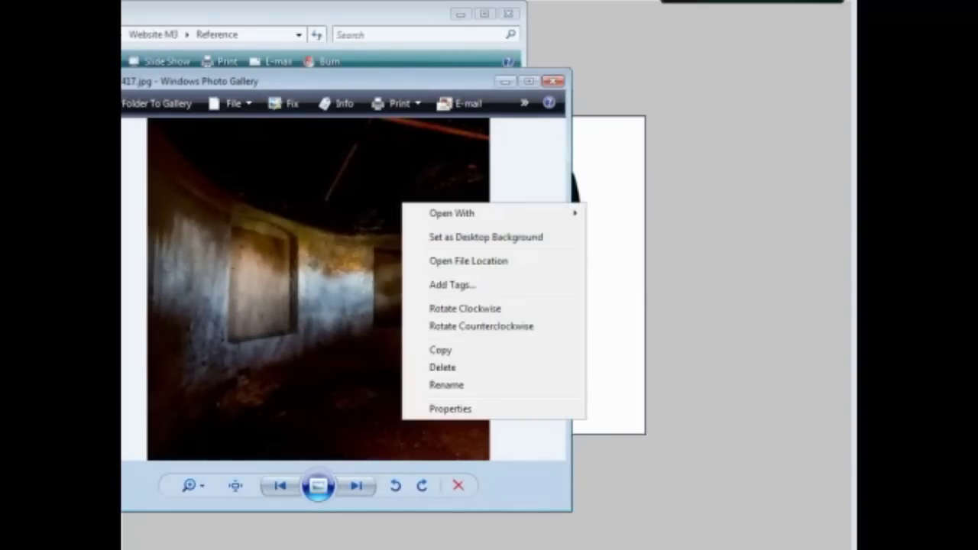
{"action": "left_click", "coordinate": [441, 350]}
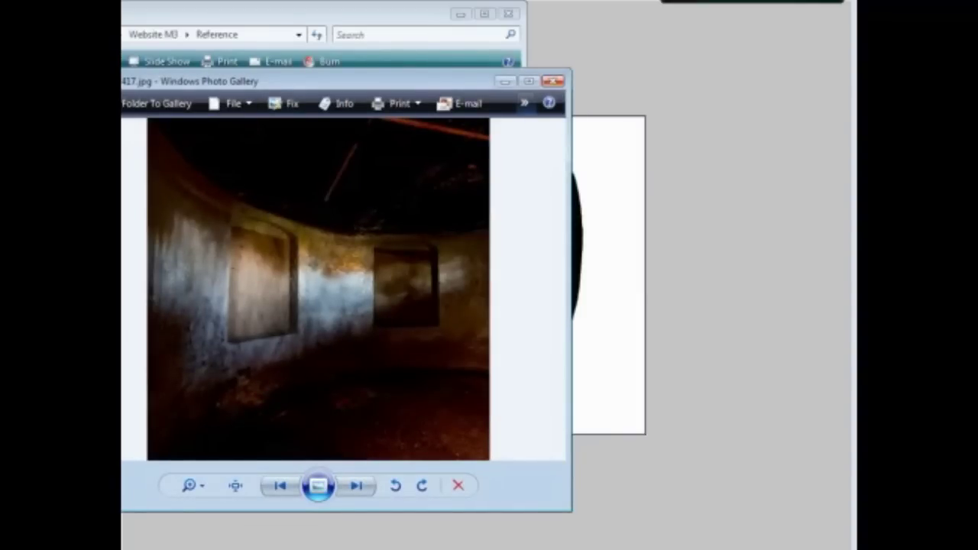
Step: Switch back to Photoshop, place the copied room photo behind the portrait across the whole canvas and lighten its dark tones
{"action": "left_click", "coordinate": [635, 47]}
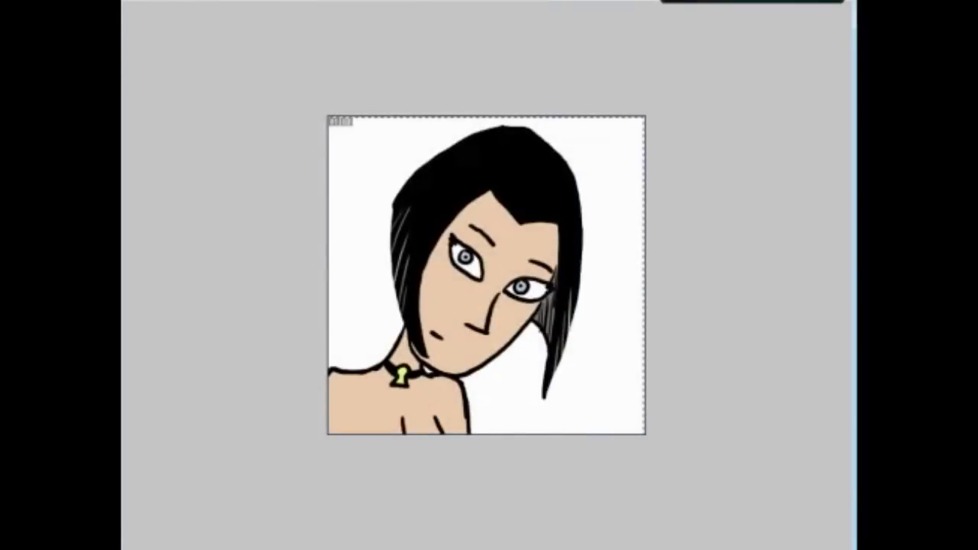
{"action": "key", "text": "ctrl+d"}
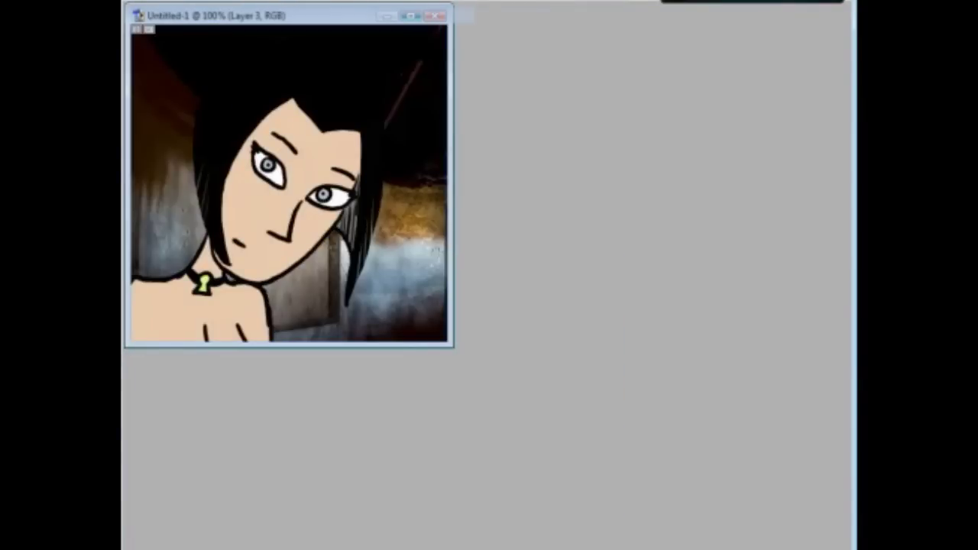
{"action": "key", "text": "f"}
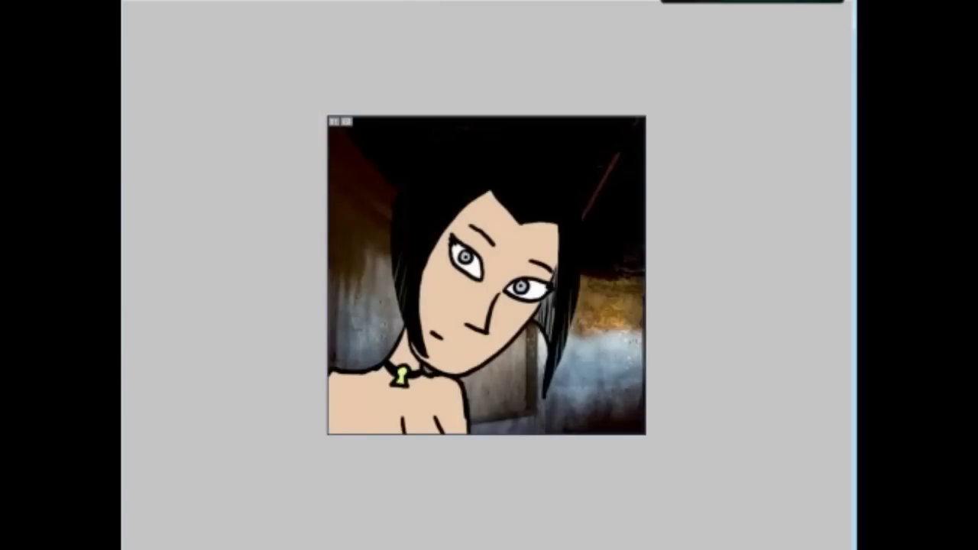
{"action": "key", "text": "ctrl+plus"}
{"action": "key", "text": "ctrl+minus"}
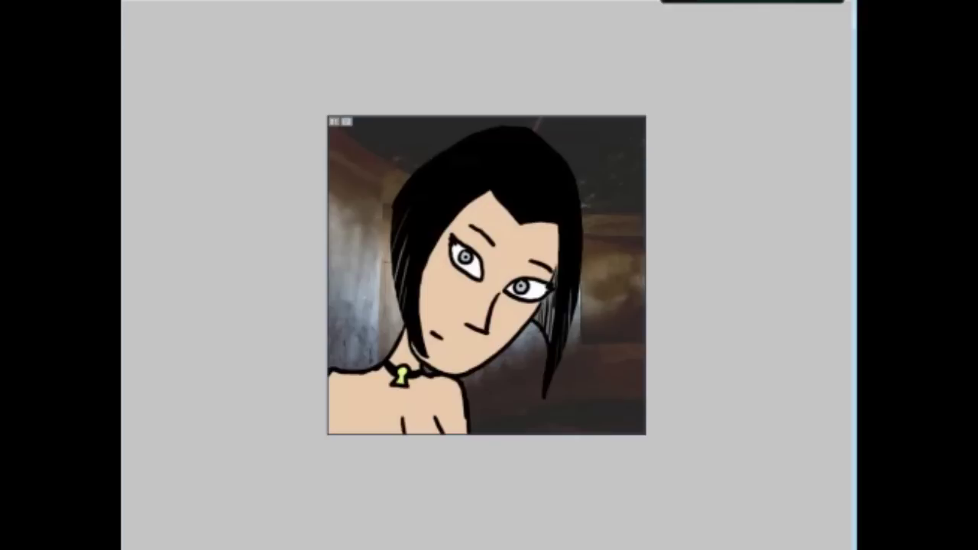
Step: Start saving the portrait as a layered Photoshop file and go up to the Website M3 folder
{"action": "key", "text": "ctrl+s"}
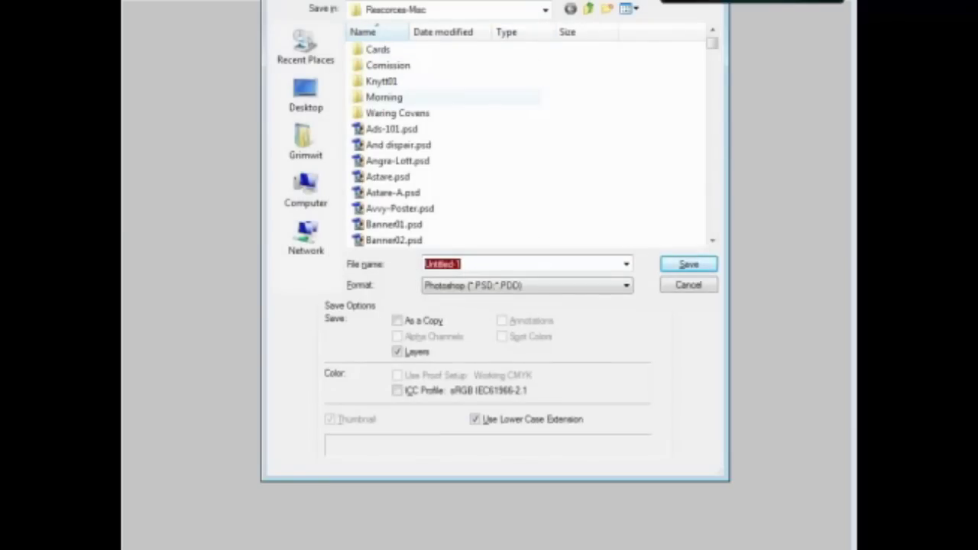
{"action": "left_click", "coordinate": [589, 9]}
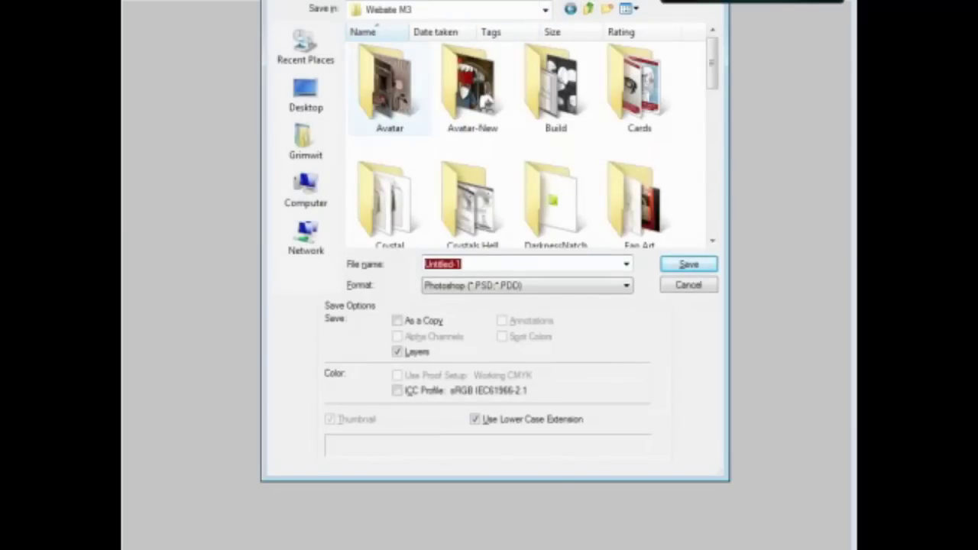
{"action": "left_click", "coordinate": [390, 91]}
{"action": "left_click", "coordinate": [473, 205]}
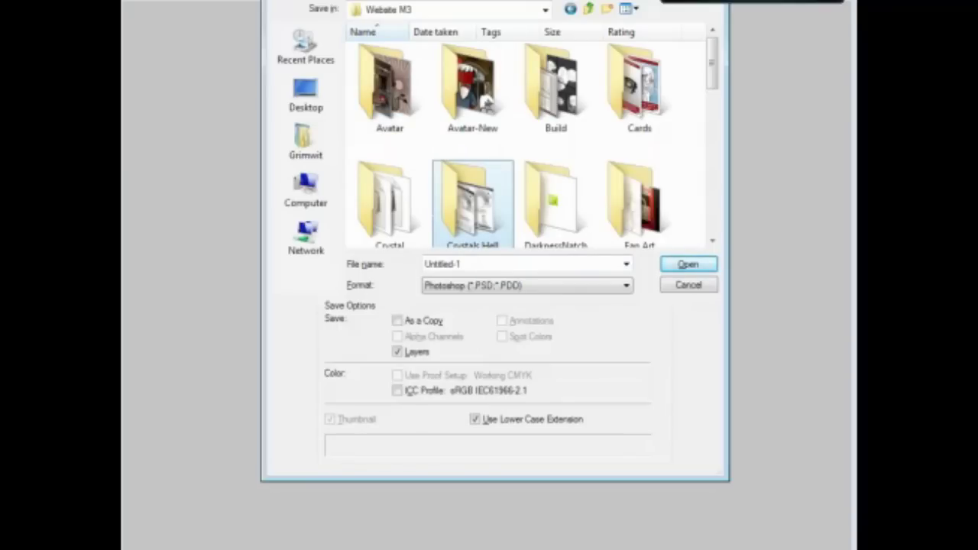
Step: Try the Rescorces-Misc and Rescorces-Site folders as the save location
{"action": "key", "text": "r"}
{"action": "key", "text": "r"}
{"action": "key", "text": "r"}
{"action": "key", "text": "r"}
{"action": "key", "text": "r"}
{"action": "key", "text": "r"}
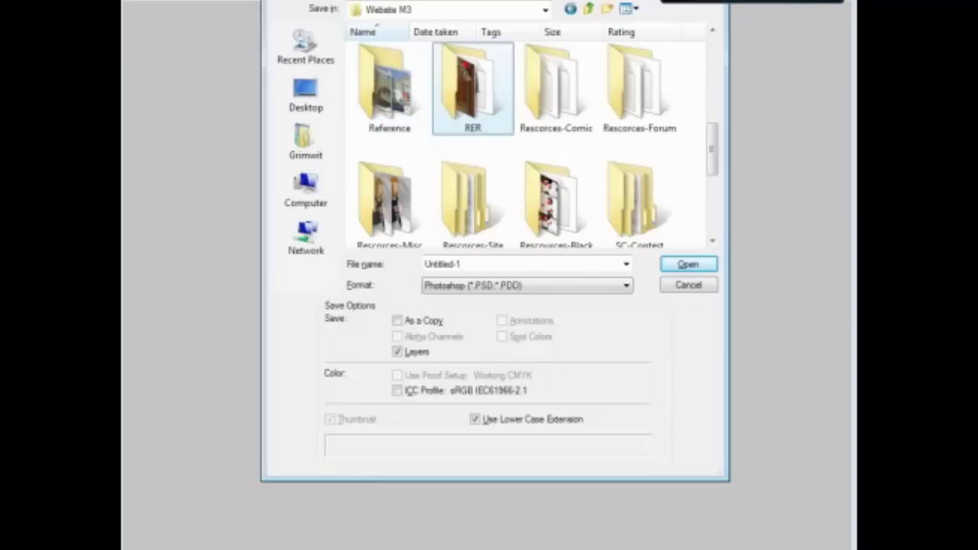
{"action": "key", "text": "Left"}
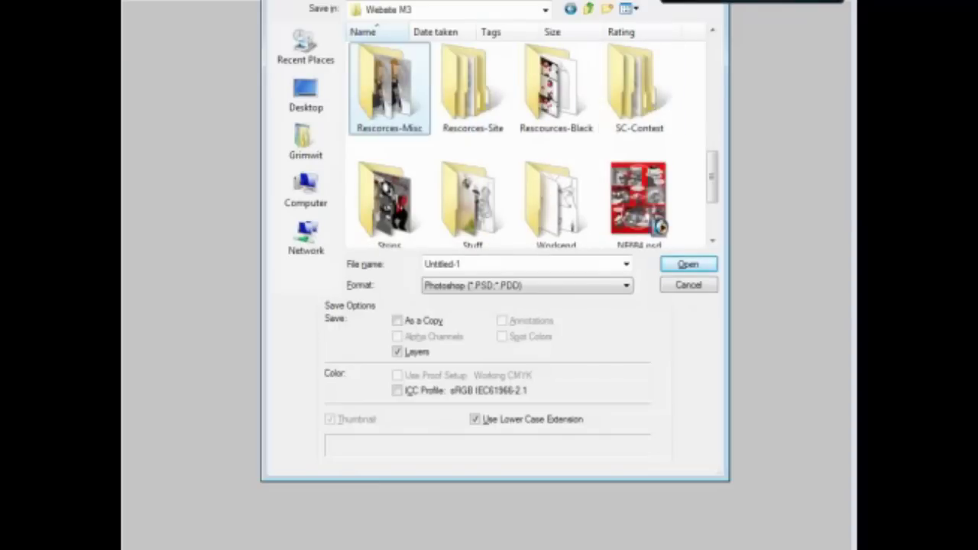
{"action": "key", "text": "Return"}
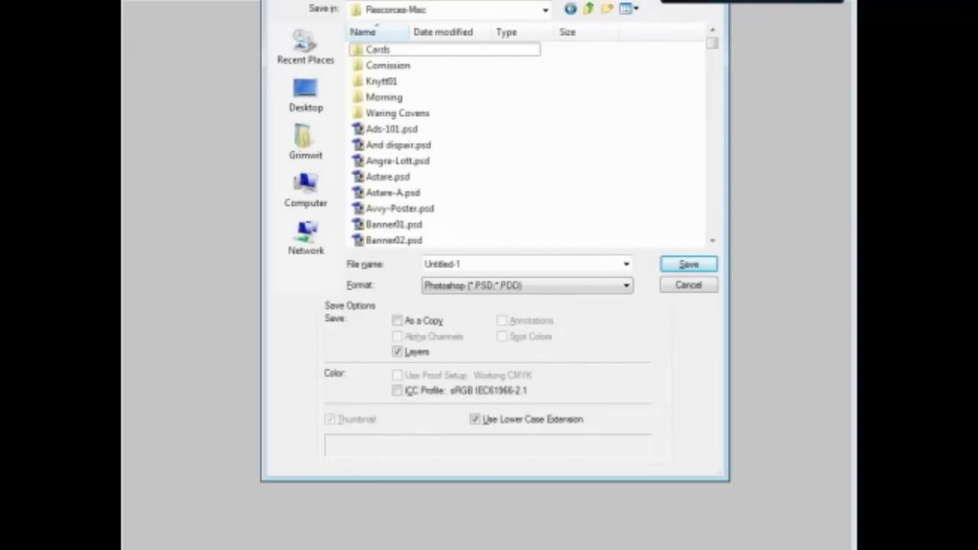
{"action": "key", "text": "BackSpace"}
{"action": "key", "text": "Right"}
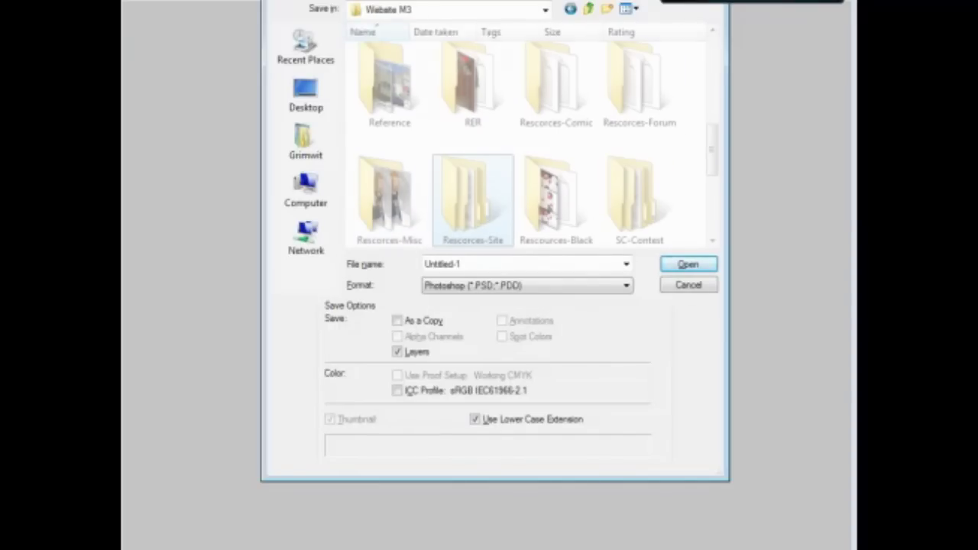
{"action": "key", "text": "Return"}
{"action": "key", "text": "BackSpace"}
{"action": "key", "text": "Right"}
{"action": "key", "text": "Right"}
{"action": "key", "text": "Down"}
{"action": "key", "text": "Left"}
{"action": "key", "text": "Left"}
{"action": "key", "text": "Up"}
{"action": "key", "text": "Up"}
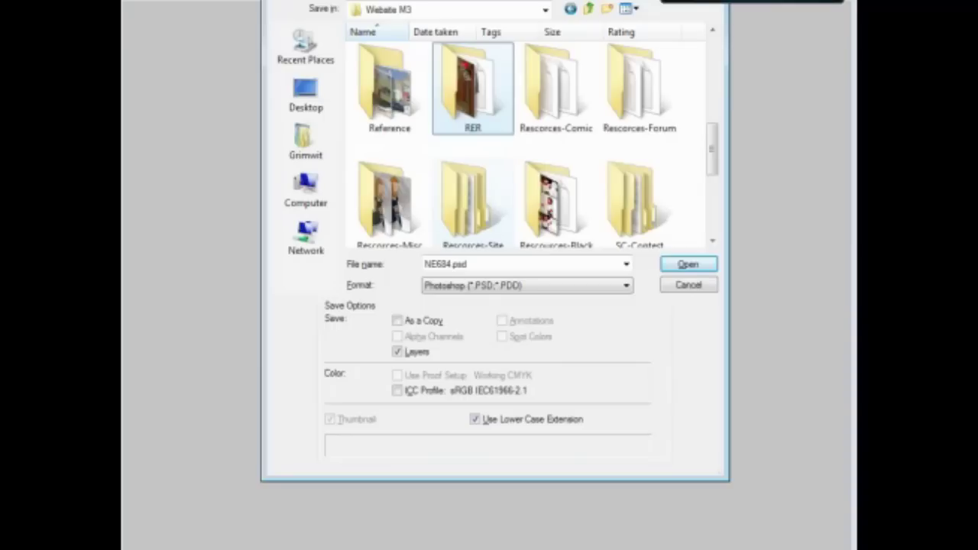
Step: Set the save location to the Avvy Pics folder inside Rescorces-Forum
{"action": "key", "text": "Right"}
{"action": "key", "text": "Right"}
{"action": "key", "text": "Return"}
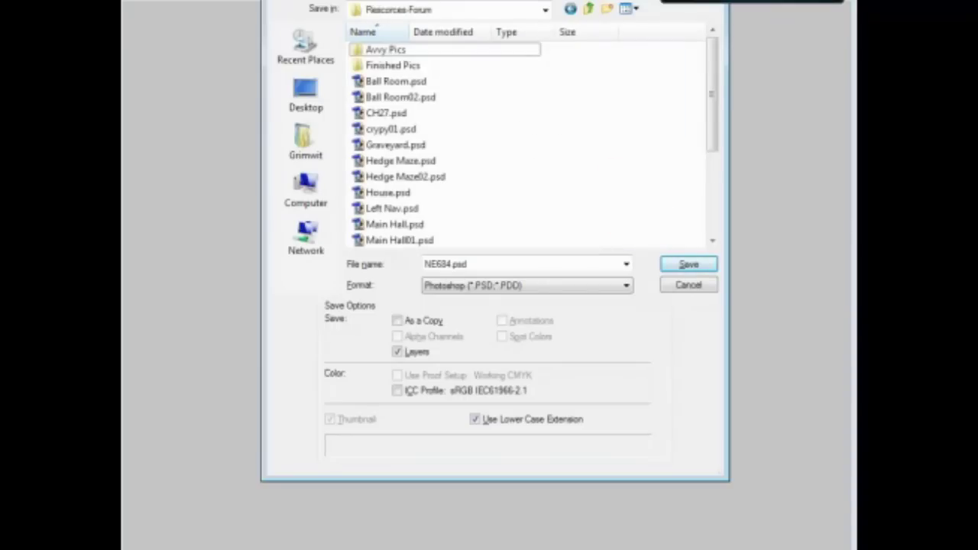
{"action": "key", "text": "Down"}
{"action": "key", "text": "Up"}
{"action": "key", "text": "Return"}
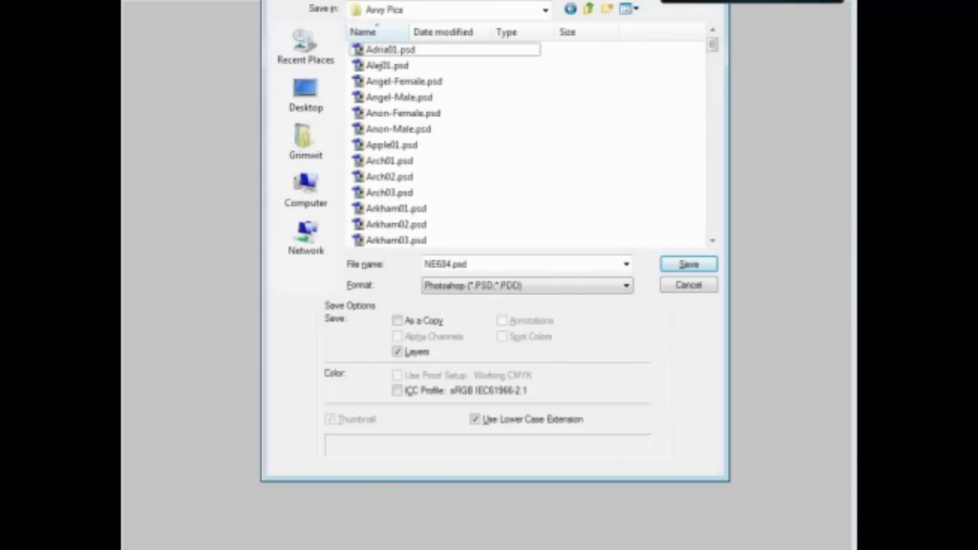
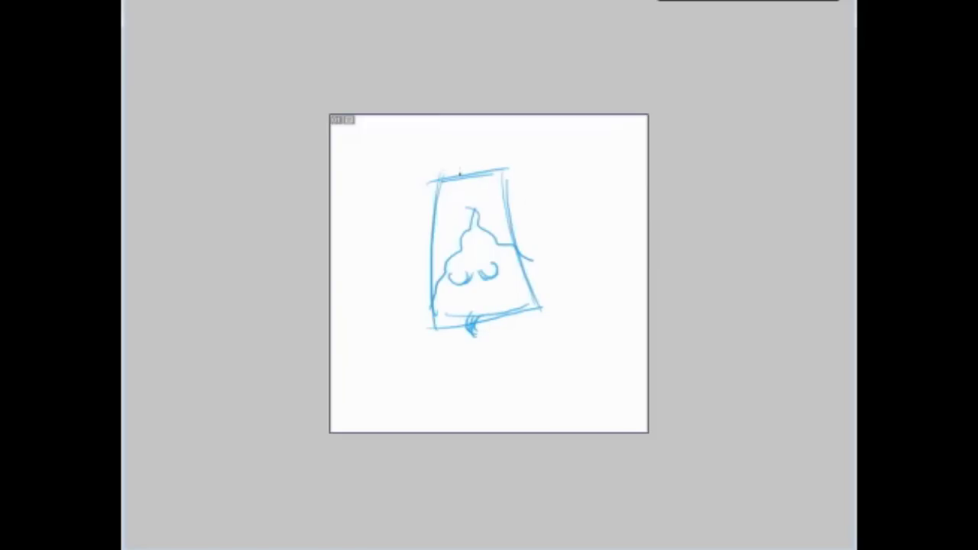
Step: Sketch wavy hair and pointed ears along both sides of the blue trapezoid head, and flaring torso sides below it
{"action": "left_click_drag", "start_coordinate": [437, 175], "coordinate": [419, 315]}
{"action": "left_click_drag", "start_coordinate": [491, 170], "coordinate": [558, 291]}
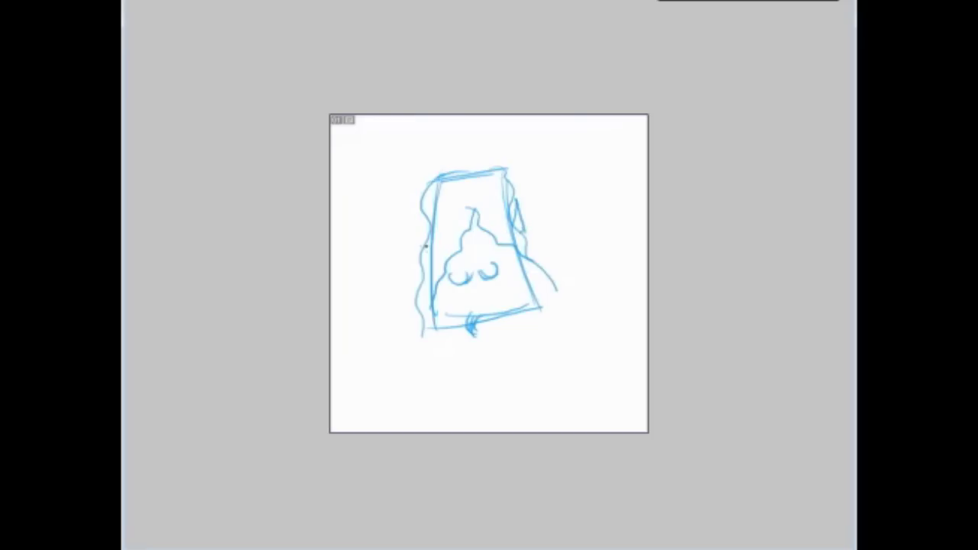
{"action": "left_click_drag", "start_coordinate": [529, 291], "coordinate": [569, 420]}
{"action": "left_click_drag", "start_coordinate": [541, 301], "coordinate": [575, 433]}
{"action": "left_click_drag", "start_coordinate": [451, 332], "coordinate": [438, 433]}
{"action": "left_click_drag", "start_coordinate": [447, 358], "coordinate": [439, 416]}
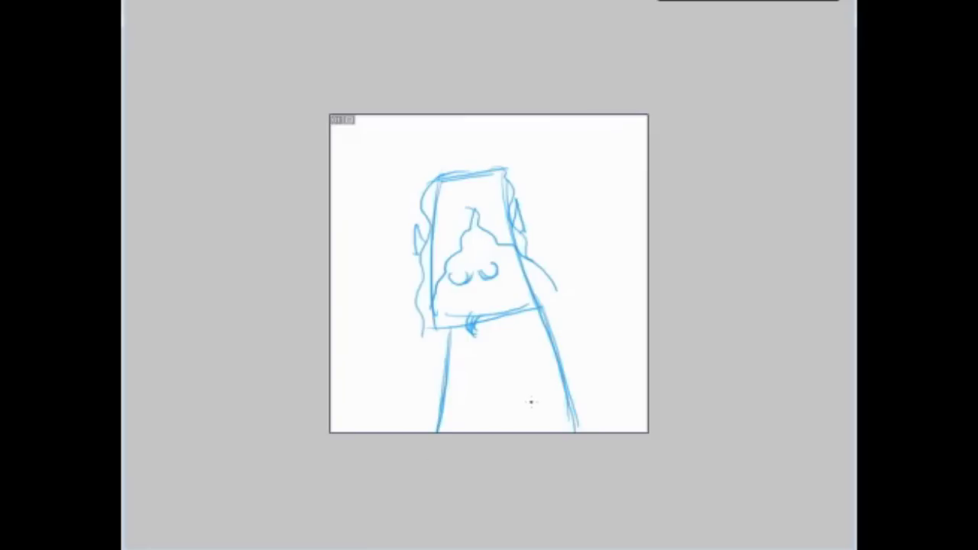
Step: Sketch two rounded hands meeting in front of the chest, with sloping shoulders and arms leading to them
{"action": "mouse_move", "coordinate": [495, 366]}
{"action": "left_mouse_down"}
{"action": "mouse_move", "coordinate": [518, 359]}
{"action": "mouse_move", "coordinate": [524, 377]}
{"action": "mouse_move", "coordinate": [503, 376]}
{"action": "mouse_move", "coordinate": [513, 354]}
{"action": "mouse_move", "coordinate": [514, 394]}
{"action": "left_mouse_up"}
{"action": "mouse_move", "coordinate": [469, 354]}
{"action": "left_mouse_down"}
{"action": "mouse_move", "coordinate": [443, 413]}
{"action": "mouse_move", "coordinate": [464, 404]}
{"action": "left_mouse_up"}
{"action": "left_click_drag", "start_coordinate": [460, 365], "coordinate": [492, 347]}
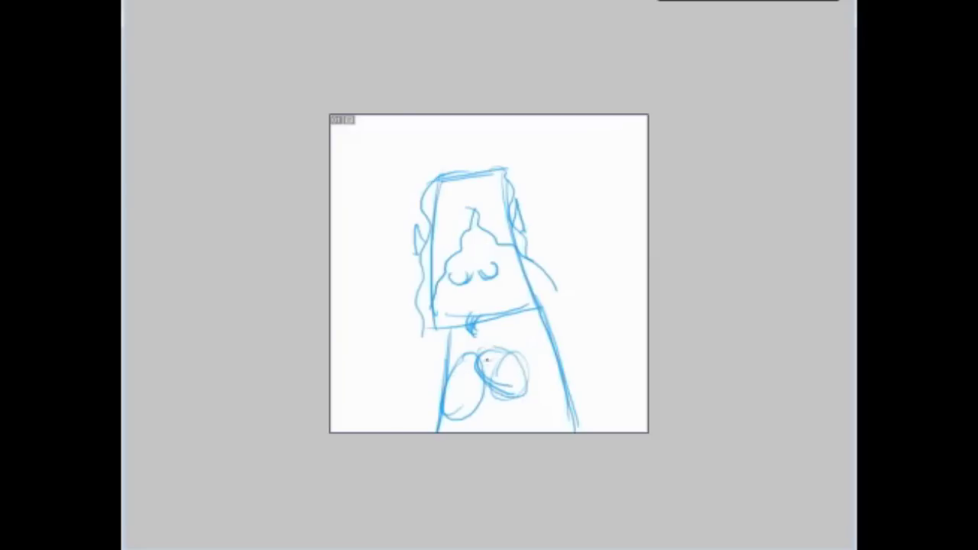
{"action": "left_click_drag", "start_coordinate": [449, 324], "coordinate": [402, 402]}
{"action": "left_click_drag", "start_coordinate": [442, 341], "coordinate": [396, 433]}
{"action": "left_click_drag", "start_coordinate": [540, 313], "coordinate": [586, 411]}
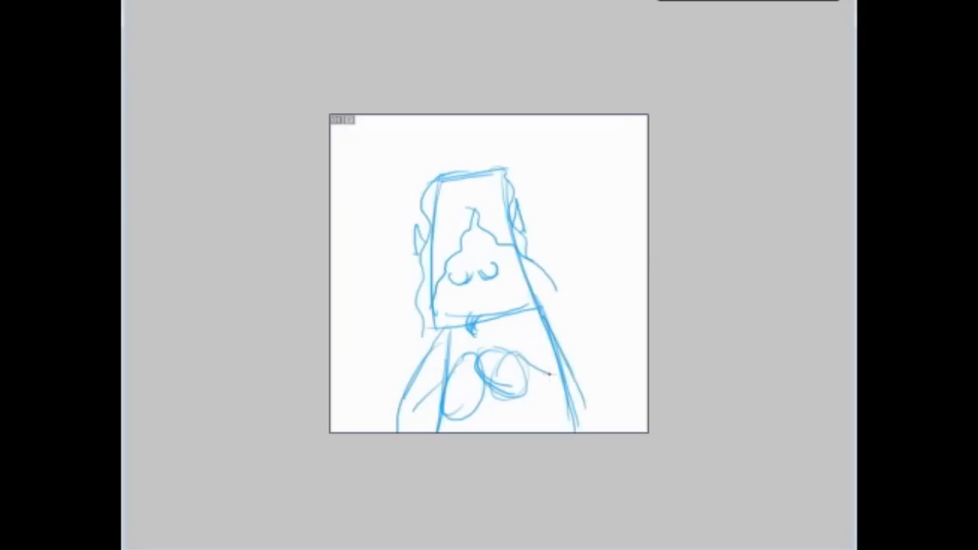
{"action": "left_click_drag", "start_coordinate": [526, 401], "coordinate": [585, 404]}
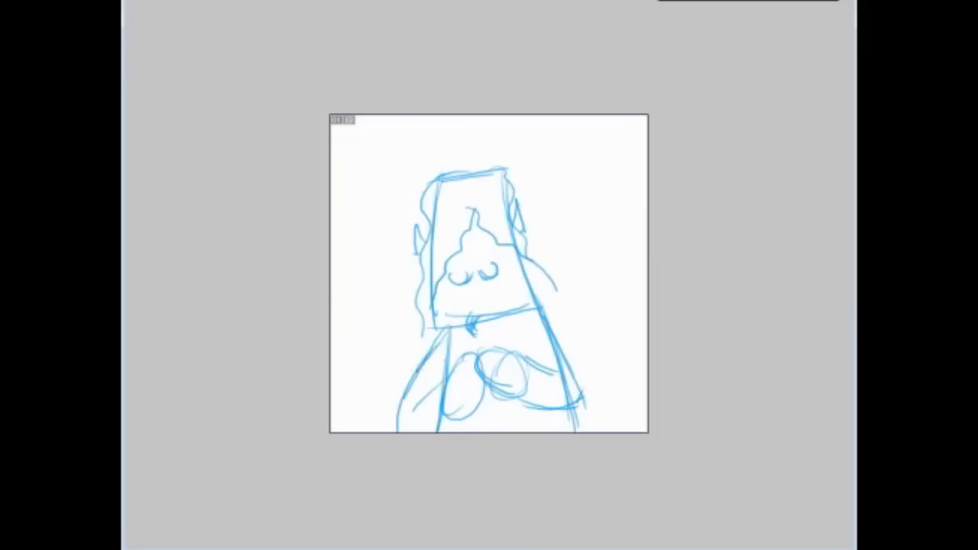
Step: Sketch V-shaped lapel lines converging down the torso and two slanted brows beside the bridge of the nose
{"action": "left_click_drag", "start_coordinate": [510, 319], "coordinate": [499, 425]}
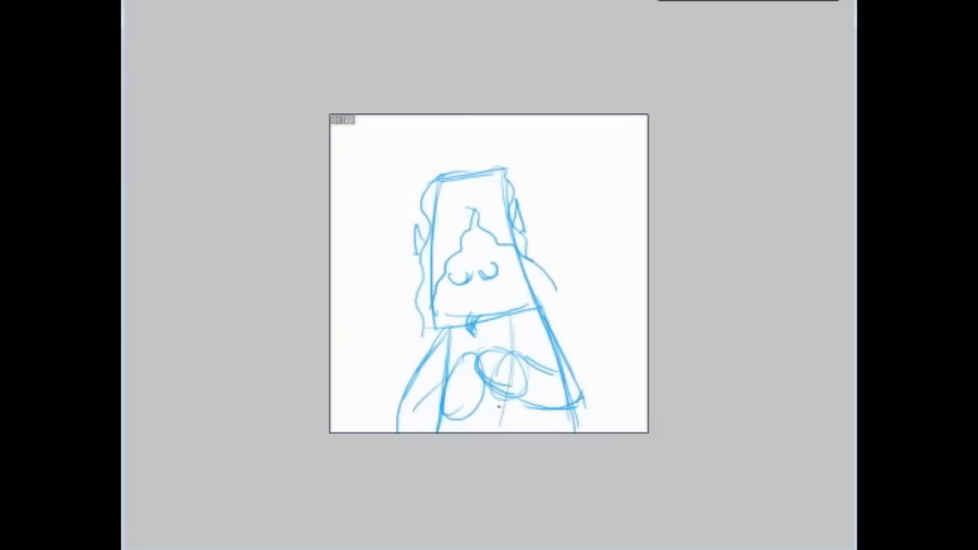
{"action": "left_click_drag", "start_coordinate": [462, 330], "coordinate": [481, 423]}
{"action": "left_click_drag", "start_coordinate": [455, 350], "coordinate": [489, 432]}
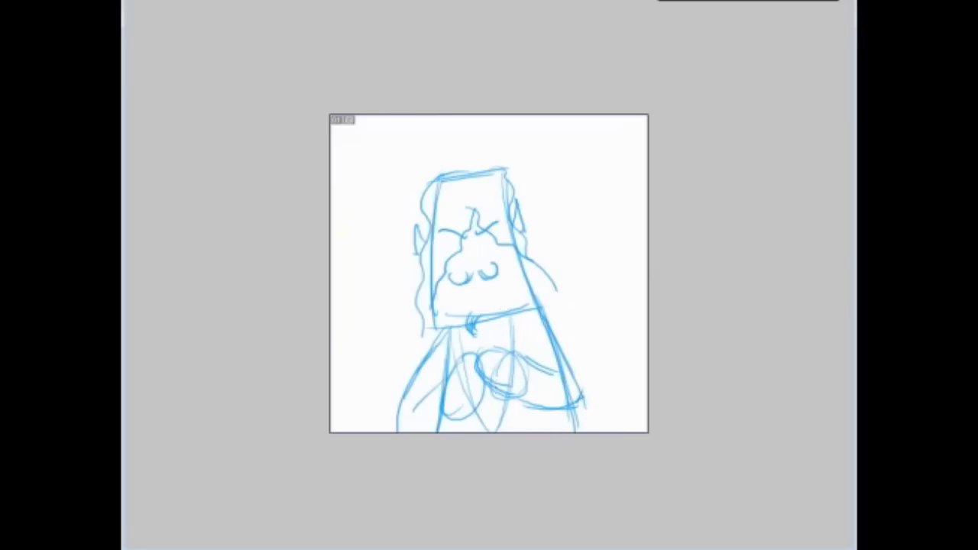
Step: Enlarge the whole sketch with Free Transform to nearly the canvas height, and shift it sideways towards the canvas's right edge
{"action": "right_click", "coordinate": [501, 351]}
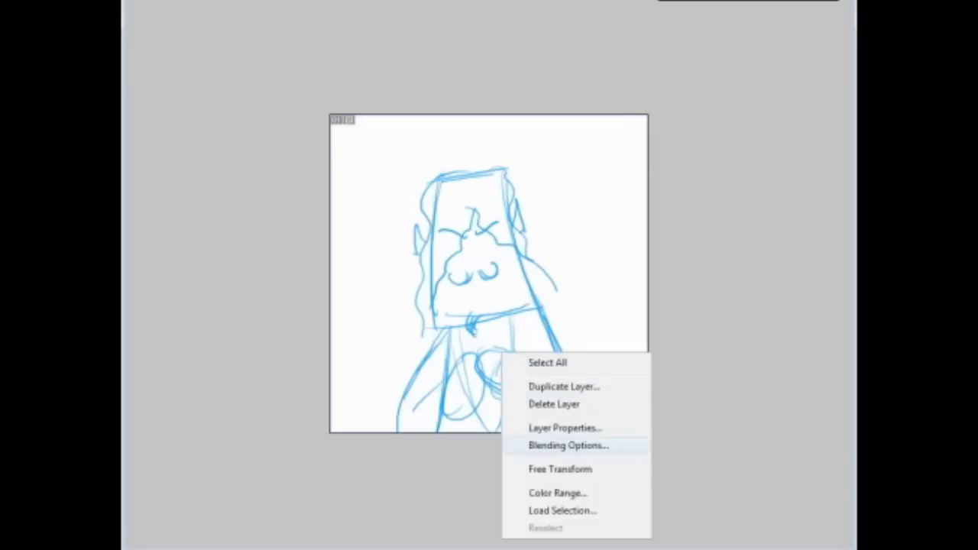
{"action": "left_click", "coordinate": [557, 467]}
{"action": "left_click_drag", "start_coordinate": [395, 165], "coordinate": [369, 130]}
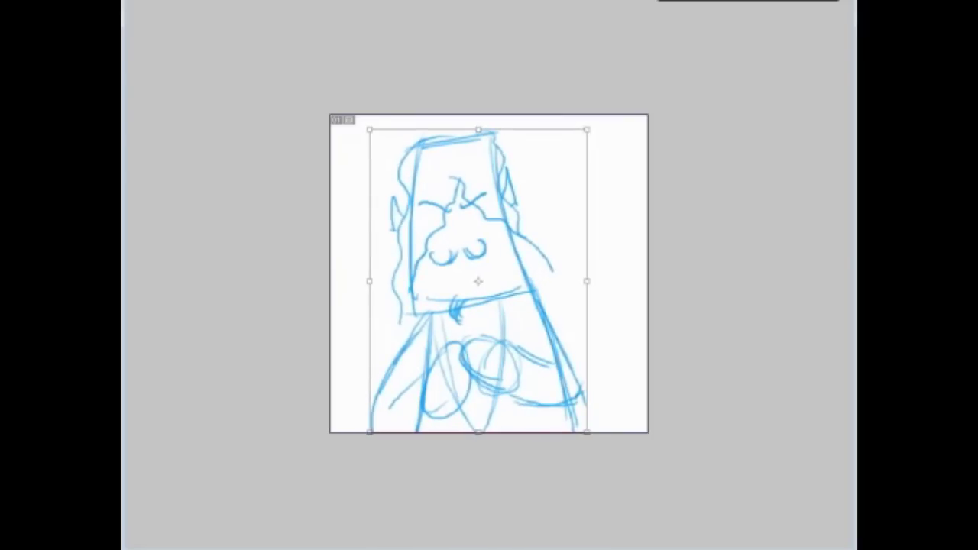
{"action": "key", "text": "Return"}
{"action": "left_click_drag", "start_coordinate": [471, 282], "coordinate": [524, 283]}
Step: Try to select the right-hand curl at the base of the nose and move it closer to the left-hand one
{"action": "left_click_drag", "start_coordinate": [374, 140], "coordinate": [633, 399]}
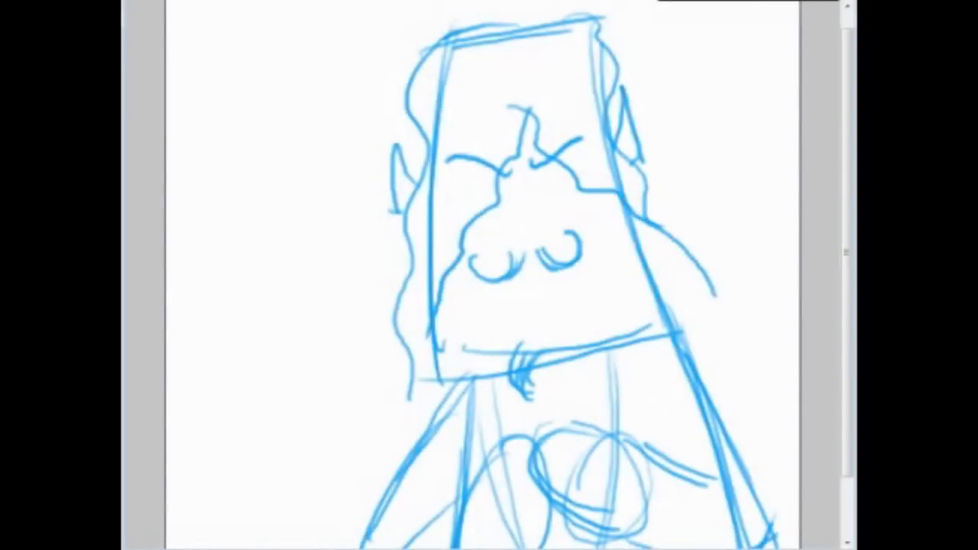
{"action": "left_click_drag", "start_coordinate": [528, 226], "coordinate": [606, 283]}
{"action": "left_click_drag", "start_coordinate": [564, 253], "coordinate": [546, 258]}
{"action": "key", "text": "ctrl+d"}
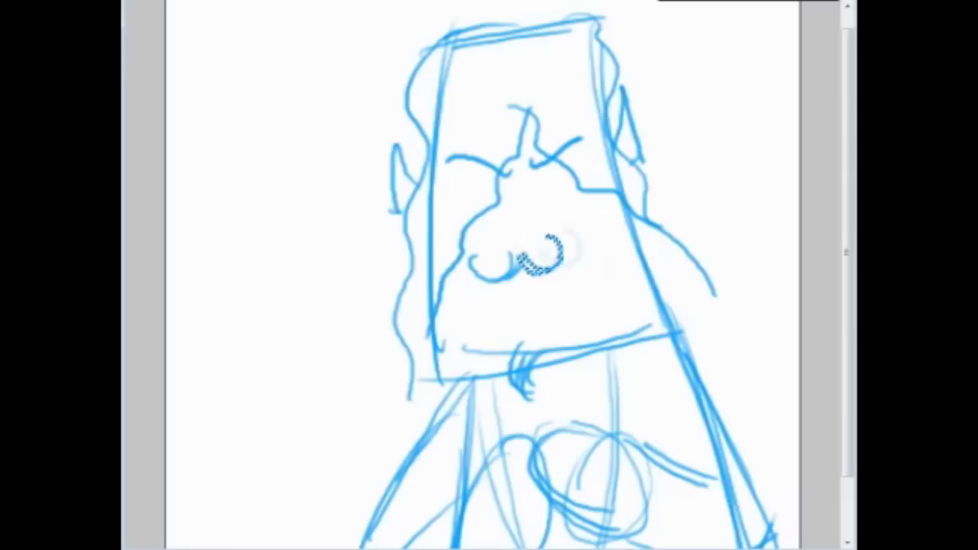
{"action": "key", "text": "ctrl+z"}
{"action": "key", "text": "ctrl+z"}
{"action": "key", "text": "ctrl+d"}
{"action": "left_click_drag", "start_coordinate": [493, 237], "coordinate": [562, 253]}
{"action": "key", "text": "ctrl+d"}
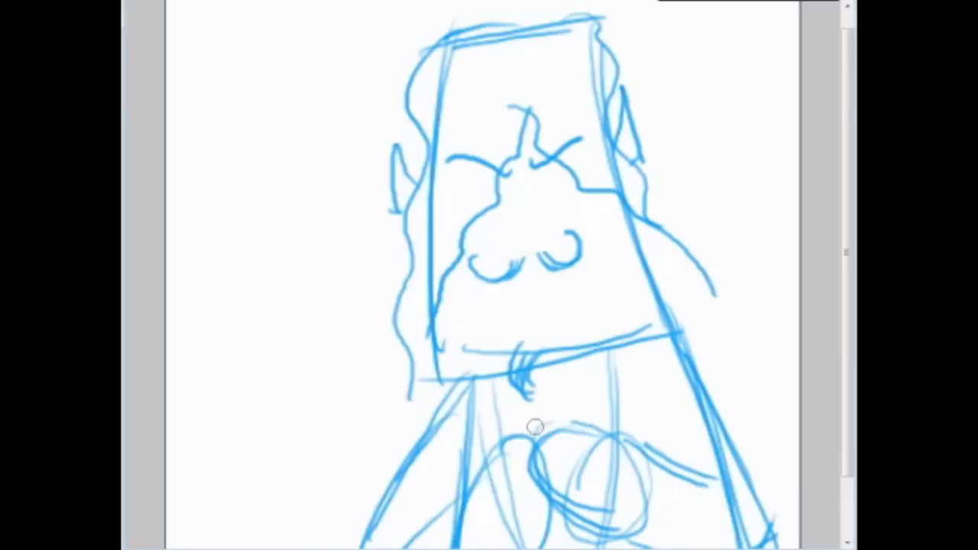
Step: Fade the blue sketch and ink both eyebrows over it as thick, wavy black strokes
{"action": "scroll", "coordinate": [538, 465], "scroll_direction": "down", "scroll_amount": 3}
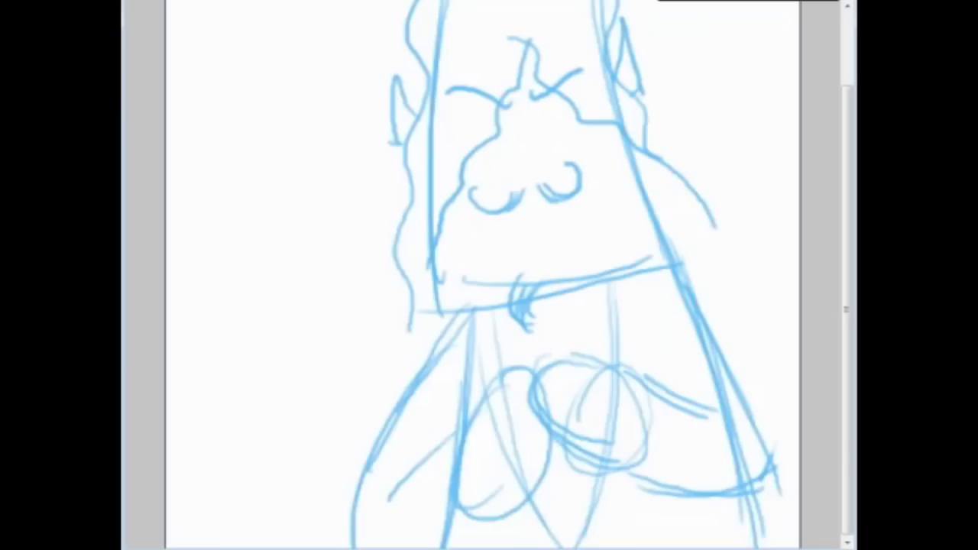
{"action": "scroll", "coordinate": [483, 275], "scroll_direction": "up", "scroll_amount": 3}
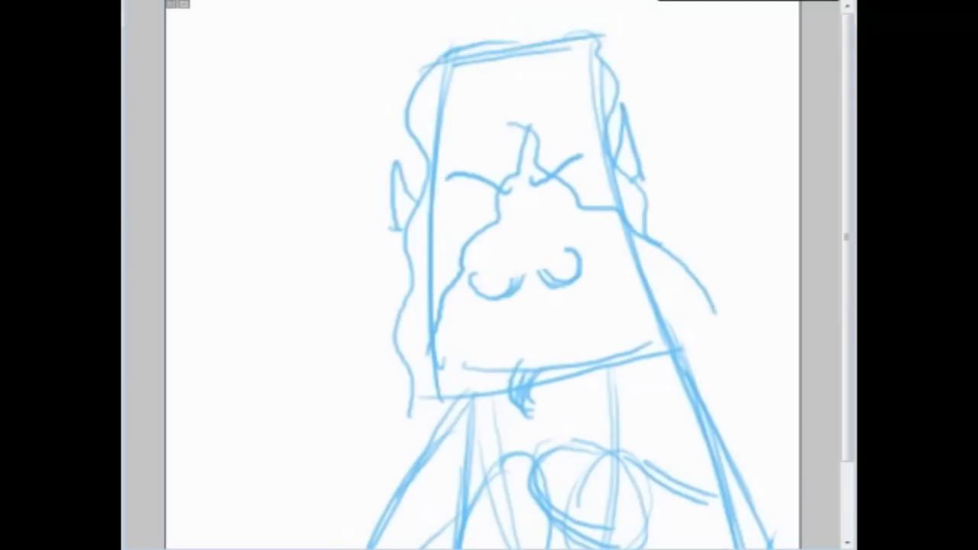
{"action": "scroll", "coordinate": [483, 275], "scroll_direction": "down", "scroll_amount": 2}
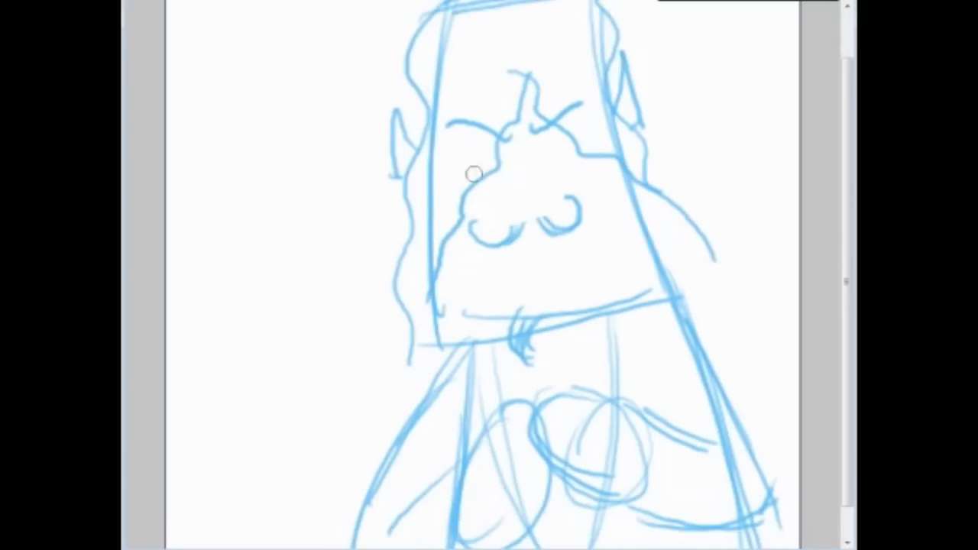
{"action": "left_click", "coordinate": [535, 132]}
{"action": "key", "text": "ctrl+z"}
{"action": "left_click", "coordinate": [539, 133]}
{"action": "mouse_move", "coordinate": [538, 134]}
{"action": "left_mouse_down"}
{"action": "mouse_move", "coordinate": [569, 112]}
{"action": "mouse_move", "coordinate": [588, 115]}
{"action": "left_mouse_up"}
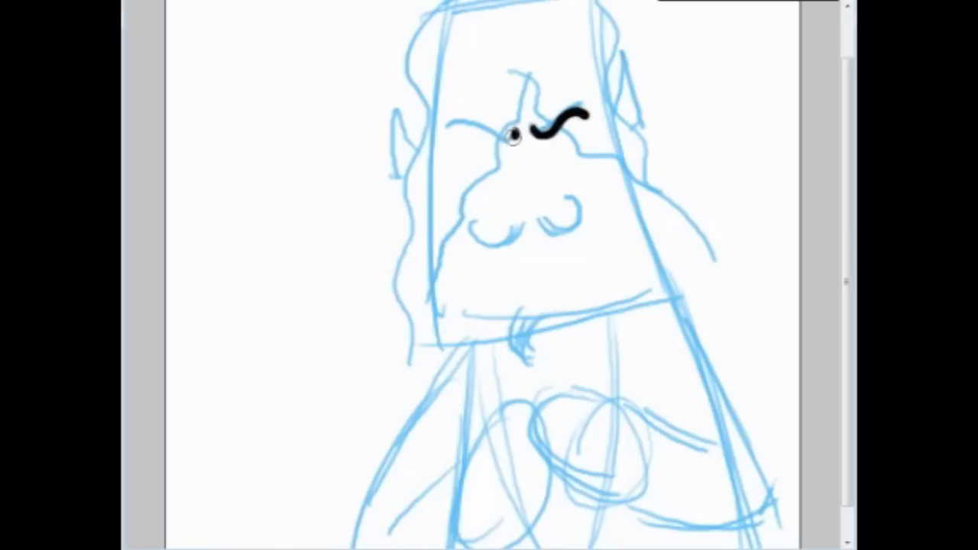
{"action": "left_click_drag", "start_coordinate": [514, 135], "coordinate": [454, 129]}
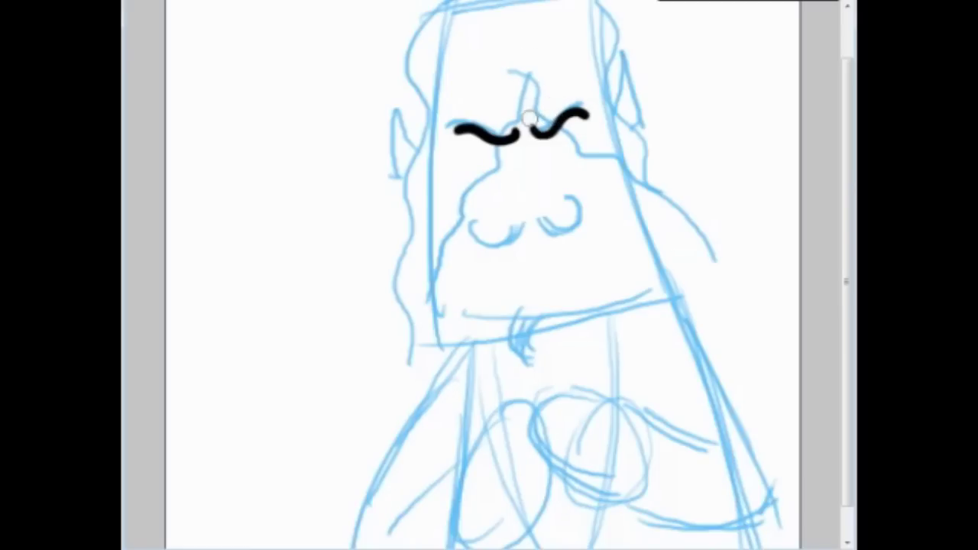
Step: Ink the wavy hairline from its forehead peak down both sides of the face, plus the slanted jaw line and a small dark goatee
{"action": "mouse_move", "coordinate": [528, 72]}
{"action": "left_mouse_down"}
{"action": "mouse_move", "coordinate": [547, 102]}
{"action": "mouse_move", "coordinate": [546, 117]}
{"action": "mouse_move", "coordinate": [541, 111]}
{"action": "mouse_move", "coordinate": [584, 138]}
{"action": "mouse_move", "coordinate": [561, 132]}
{"action": "mouse_move", "coordinate": [594, 157]}
{"action": "mouse_move", "coordinate": [586, 153]}
{"action": "mouse_move", "coordinate": [639, 242]}
{"action": "mouse_move", "coordinate": [670, 263]}
{"action": "left_mouse_up"}
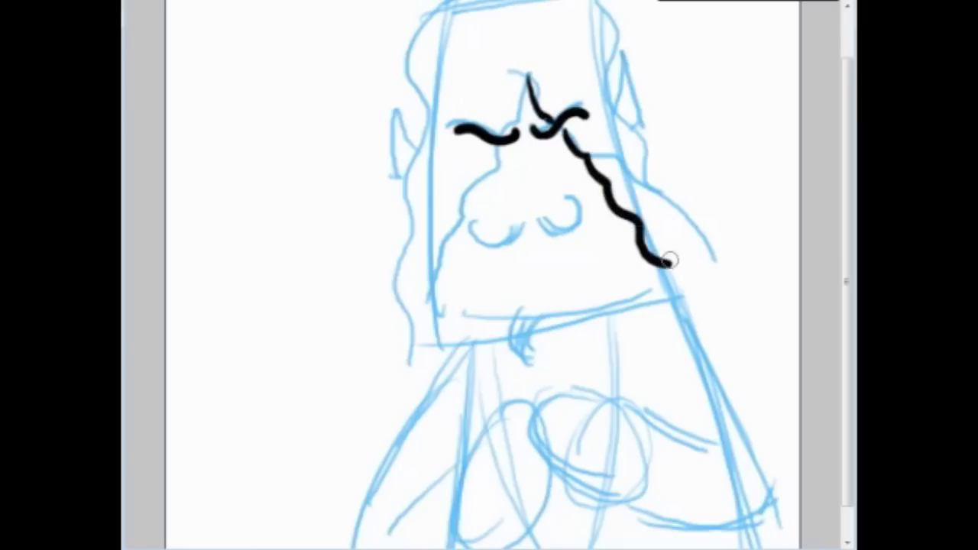
{"action": "mouse_move", "coordinate": [510, 110]}
{"action": "left_mouse_down"}
{"action": "mouse_move", "coordinate": [440, 248]}
{"action": "mouse_move", "coordinate": [424, 302]}
{"action": "mouse_move", "coordinate": [442, 343]}
{"action": "left_mouse_up"}
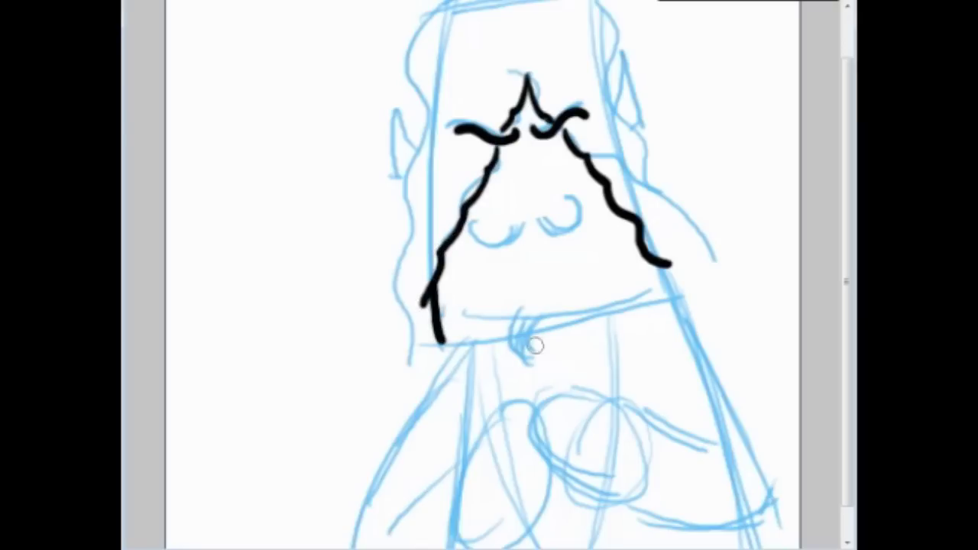
{"action": "mouse_move", "coordinate": [503, 328]}
{"action": "left_mouse_down"}
{"action": "mouse_move", "coordinate": [541, 314]}
{"action": "mouse_move", "coordinate": [531, 367]}
{"action": "mouse_move", "coordinate": [527, 315]}
{"action": "mouse_move", "coordinate": [526, 372]}
{"action": "mouse_move", "coordinate": [540, 365]}
{"action": "mouse_move", "coordinate": [526, 333]}
{"action": "mouse_move", "coordinate": [516, 361]}
{"action": "mouse_move", "coordinate": [519, 319]}
{"action": "mouse_move", "coordinate": [535, 353]}
{"action": "mouse_move", "coordinate": [532, 333]}
{"action": "mouse_move", "coordinate": [676, 295]}
{"action": "mouse_move", "coordinate": [662, 261]}
{"action": "left_mouse_up"}
{"action": "mouse_move", "coordinate": [437, 344]}
{"action": "left_mouse_down"}
{"action": "mouse_move", "coordinate": [508, 337]}
{"action": "mouse_move", "coordinate": [527, 372]}
{"action": "left_mouse_up"}
{"action": "left_click_drag", "start_coordinate": [521, 327], "coordinate": [516, 356]}
Step: Ink the wavy outer contour of the hair over the crown and down both sides, and add the two pointed ears
{"action": "scroll", "coordinate": [506, 132], "scroll_direction": "up", "scroll_amount": 2}
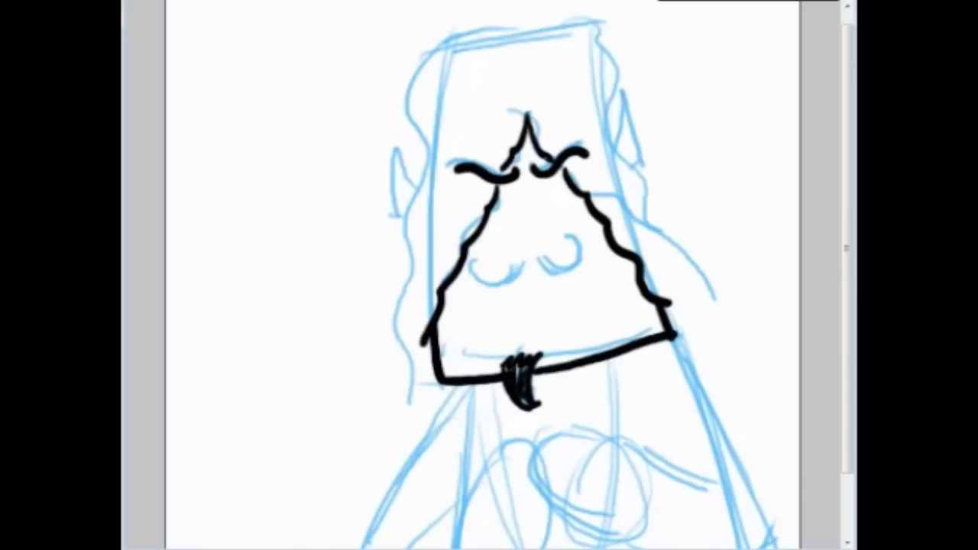
{"action": "mouse_move", "coordinate": [507, 37]}
{"action": "left_mouse_down"}
{"action": "mouse_move", "coordinate": [461, 38]}
{"action": "mouse_move", "coordinate": [429, 98]}
{"action": "mouse_move", "coordinate": [401, 327]}
{"action": "mouse_move", "coordinate": [407, 369]}
{"action": "mouse_move", "coordinate": [428, 394]}
{"action": "left_mouse_up"}
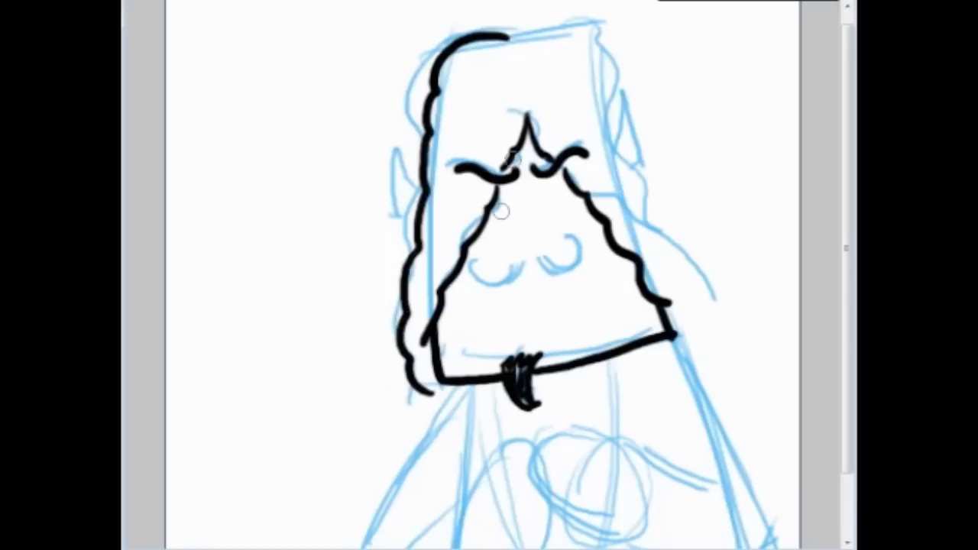
{"action": "mouse_move", "coordinate": [511, 38]}
{"action": "left_mouse_down"}
{"action": "mouse_move", "coordinate": [595, 36]}
{"action": "mouse_move", "coordinate": [629, 153]}
{"action": "mouse_move", "coordinate": [715, 362]}
{"action": "left_mouse_up"}
{"action": "mouse_move", "coordinate": [636, 106]}
{"action": "left_mouse_down"}
{"action": "mouse_move", "coordinate": [645, 176]}
{"action": "mouse_move", "coordinate": [631, 128]}
{"action": "mouse_move", "coordinate": [641, 159]}
{"action": "left_mouse_up"}
{"action": "mouse_move", "coordinate": [405, 143]}
{"action": "left_mouse_down"}
{"action": "mouse_move", "coordinate": [421, 185]}
{"action": "mouse_move", "coordinate": [408, 147]}
{"action": "mouse_move", "coordinate": [417, 220]}
{"action": "left_mouse_up"}
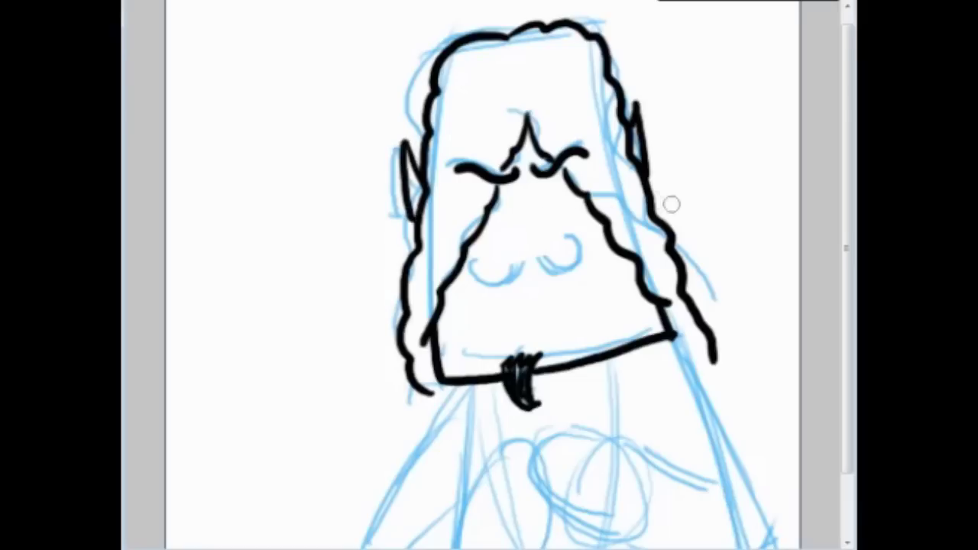
Step: Ink the two nostril curls at the base of the nose, thickening their inner ends
{"action": "scroll", "coordinate": [672, 204], "scroll_direction": "down", "scroll_amount": 2}
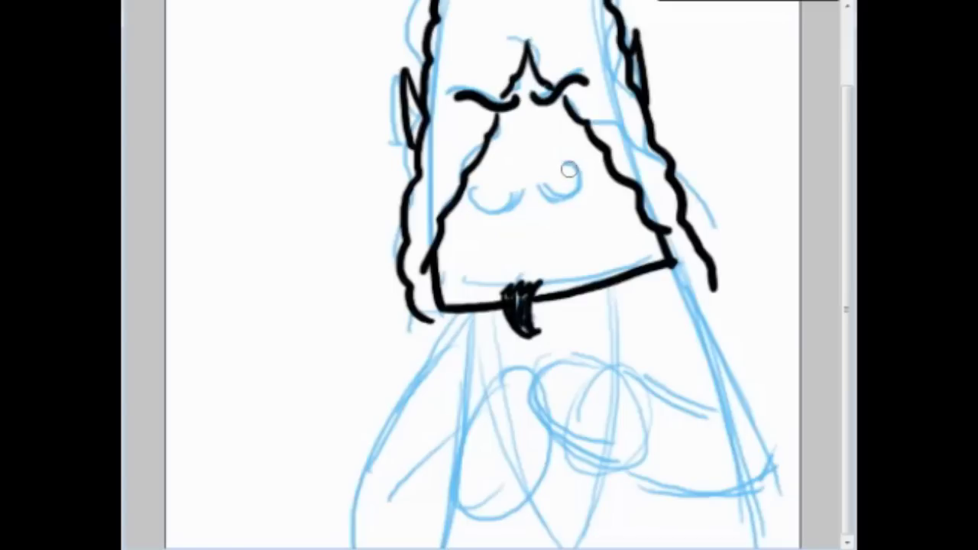
{"action": "mouse_move", "coordinate": [570, 165]}
{"action": "left_mouse_down"}
{"action": "mouse_move", "coordinate": [579, 178]}
{"action": "mouse_move", "coordinate": [567, 201]}
{"action": "mouse_move", "coordinate": [535, 182]}
{"action": "left_mouse_up"}
{"action": "mouse_move", "coordinate": [475, 182]}
{"action": "left_mouse_down"}
{"action": "mouse_move", "coordinate": [486, 213]}
{"action": "mouse_move", "coordinate": [503, 206]}
{"action": "mouse_move", "coordinate": [527, 179]}
{"action": "mouse_move", "coordinate": [516, 178]}
{"action": "mouse_move", "coordinate": [543, 179]}
{"action": "mouse_move", "coordinate": [536, 176]}
{"action": "mouse_move", "coordinate": [522, 178]}
{"action": "mouse_move", "coordinate": [577, 195]}
{"action": "left_mouse_up"}
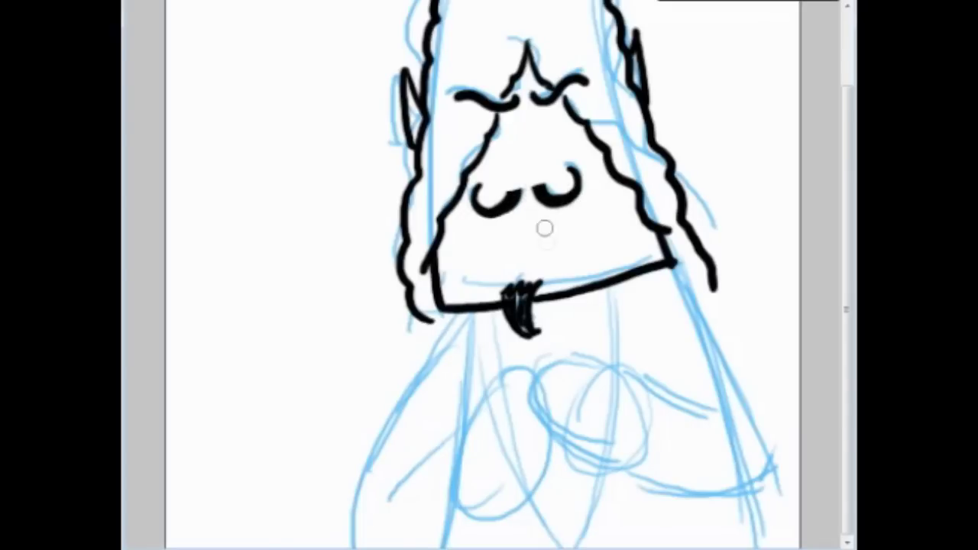
Step: Ink the two clasped hands as rounded ovals and outline the left-hand sleeve, its fold and the adjoining coat edge
{"action": "scroll", "coordinate": [569, 238], "scroll_direction": "up", "scroll_amount": 3}
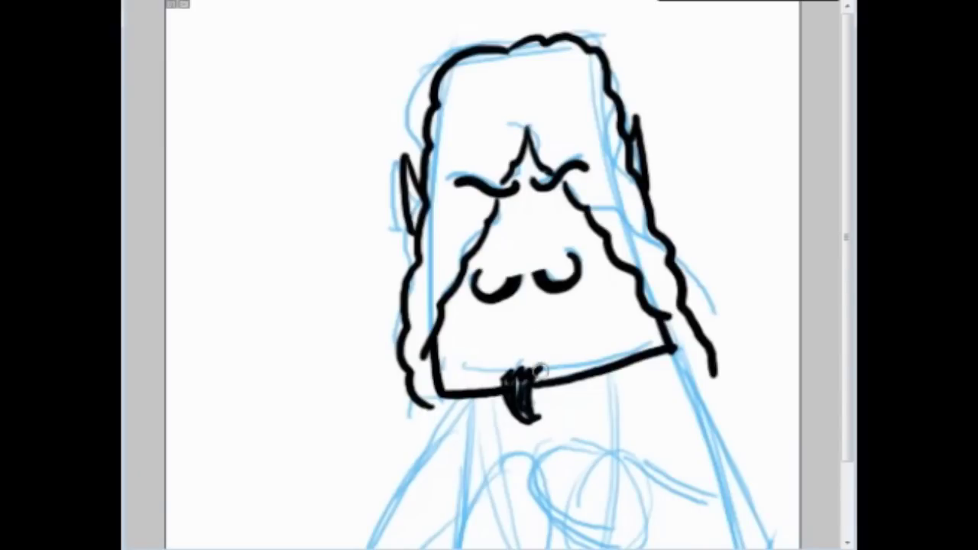
{"action": "scroll", "coordinate": [522, 393], "scroll_direction": "down", "scroll_amount": 3}
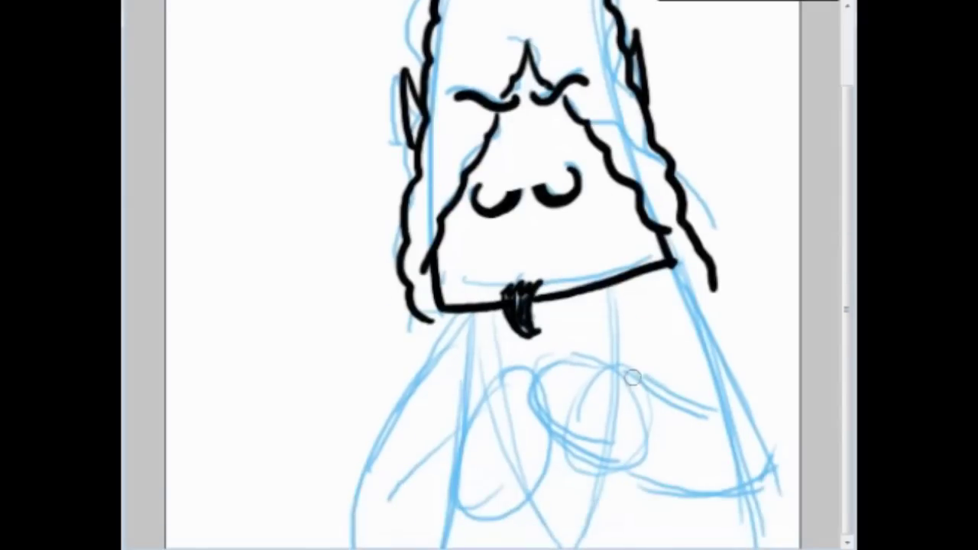
{"action": "mouse_move", "coordinate": [535, 390]}
{"action": "left_mouse_down"}
{"action": "mouse_move", "coordinate": [553, 434]}
{"action": "mouse_move", "coordinate": [577, 453]}
{"action": "mouse_move", "coordinate": [608, 461]}
{"action": "mouse_move", "coordinate": [645, 449]}
{"action": "mouse_move", "coordinate": [646, 417]}
{"action": "mouse_move", "coordinate": [624, 382]}
{"action": "mouse_move", "coordinate": [539, 361]}
{"action": "mouse_move", "coordinate": [492, 378]}
{"action": "mouse_move", "coordinate": [473, 413]}
{"action": "mouse_move", "coordinate": [468, 499]}
{"action": "mouse_move", "coordinate": [488, 510]}
{"action": "mouse_move", "coordinate": [526, 478]}
{"action": "mouse_move", "coordinate": [539, 448]}
{"action": "mouse_move", "coordinate": [540, 399]}
{"action": "left_mouse_up"}
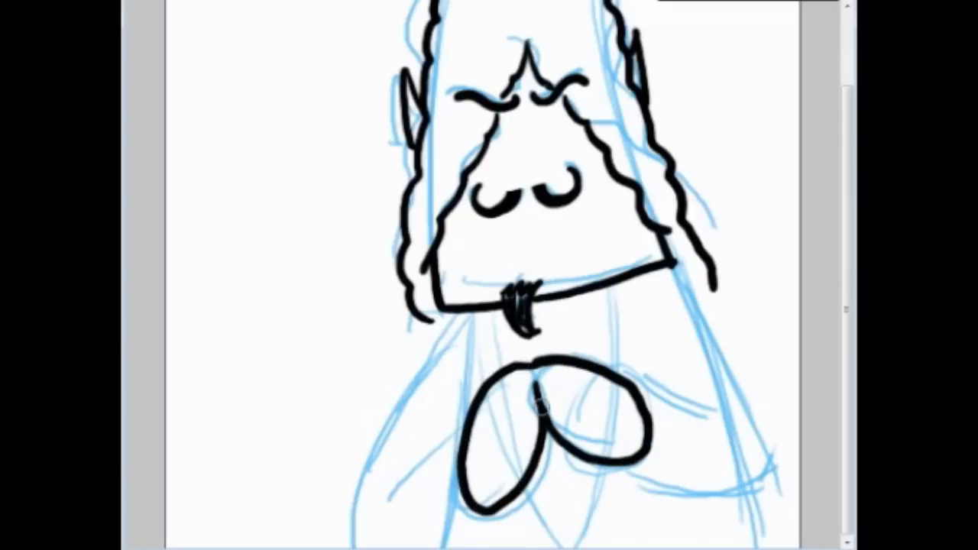
{"action": "left_click_drag", "start_coordinate": [464, 431], "coordinate": [394, 490]}
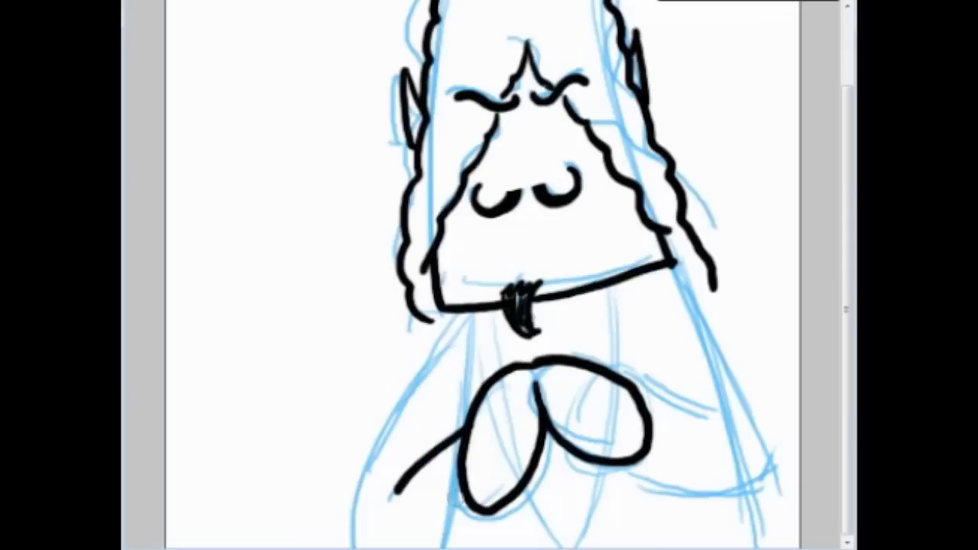
{"action": "mouse_move", "coordinate": [459, 437]}
{"action": "left_mouse_down"}
{"action": "mouse_move", "coordinate": [459, 516]}
{"action": "mouse_move", "coordinate": [440, 531]}
{"action": "left_mouse_up"}
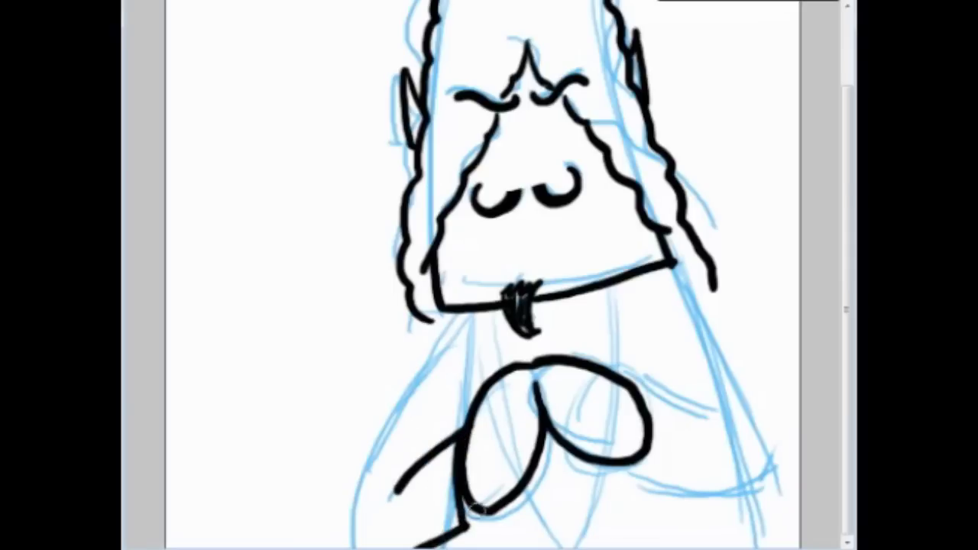
{"action": "mouse_move", "coordinate": [463, 315]}
{"action": "left_mouse_down"}
{"action": "mouse_move", "coordinate": [421, 372]}
{"action": "mouse_move", "coordinate": [370, 506]}
{"action": "mouse_move", "coordinate": [375, 547]}
{"action": "left_mouse_up"}
{"action": "left_click_drag", "start_coordinate": [470, 341], "coordinate": [462, 432]}
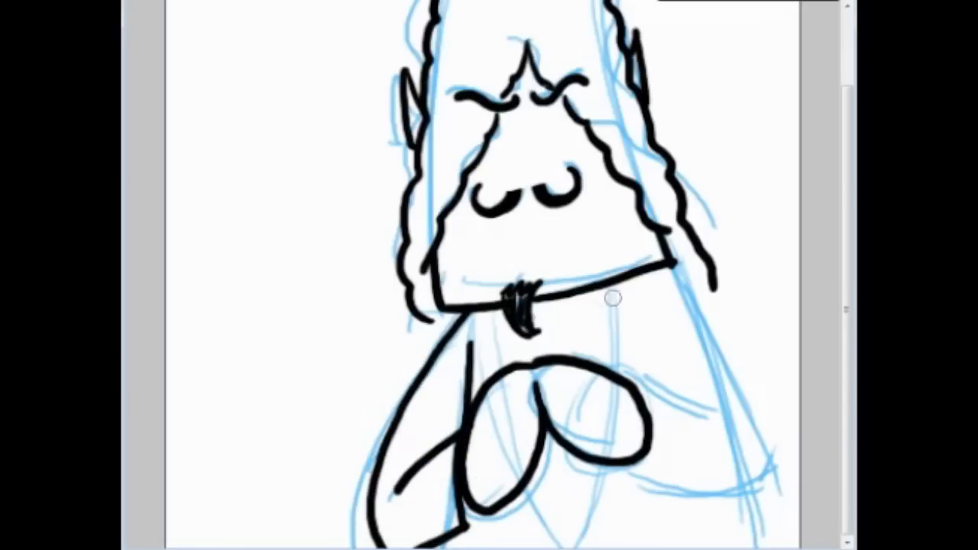
Step: Ink a jagged zigzag collar line beneath the chin, continuing it behind the goatee
{"action": "left_click_drag", "start_coordinate": [575, 313], "coordinate": [633, 297]}
{"action": "mouse_move", "coordinate": [565, 311]}
{"action": "left_mouse_down"}
{"action": "mouse_move", "coordinate": [547, 337]}
{"action": "mouse_move", "coordinate": [528, 321]}
{"action": "mouse_move", "coordinate": [488, 324]}
{"action": "left_mouse_up"}
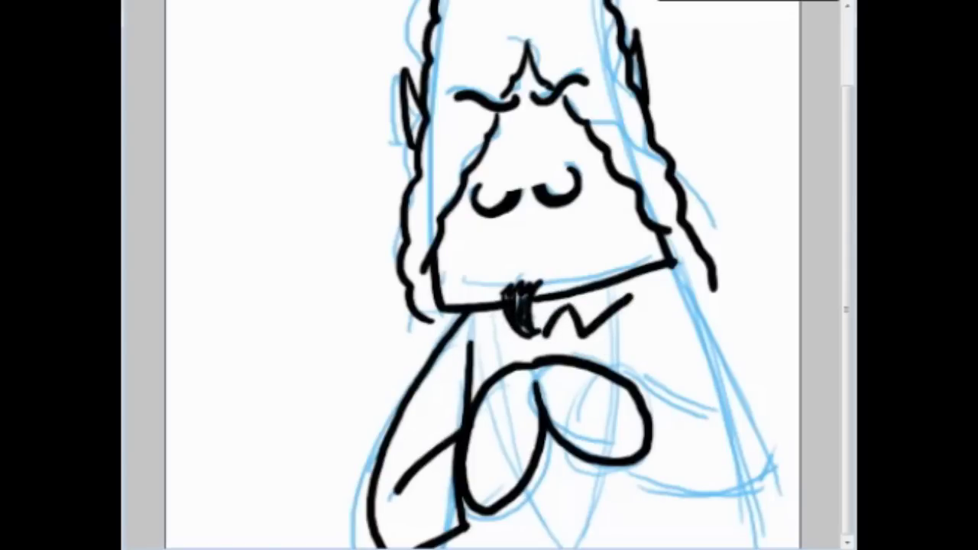
{"action": "left_click_drag", "start_coordinate": [516, 333], "coordinate": [488, 322]}
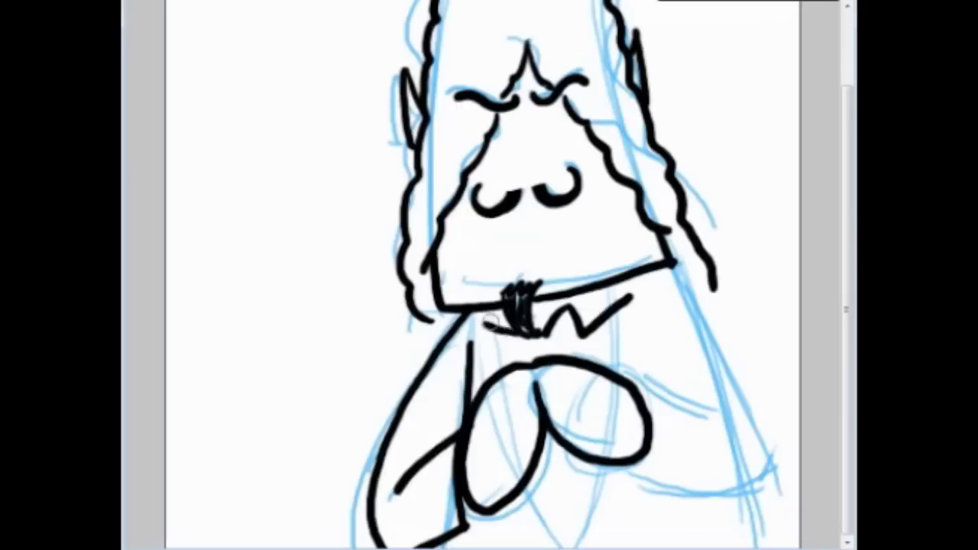
Step: Ink the right-hand sleeve with its upper edge, cuff, outer shoulder line and fold, and continue the coat side below it
{"action": "left_click_drag", "start_coordinate": [628, 382], "coordinate": [730, 402]}
{"action": "mouse_move", "coordinate": [649, 458]}
{"action": "left_mouse_down"}
{"action": "mouse_move", "coordinate": [645, 492]}
{"action": "mouse_move", "coordinate": [700, 487]}
{"action": "mouse_move", "coordinate": [768, 459]}
{"action": "left_mouse_up"}
{"action": "mouse_move", "coordinate": [674, 265]}
{"action": "left_mouse_down"}
{"action": "mouse_move", "coordinate": [749, 398]}
{"action": "mouse_move", "coordinate": [768, 466]}
{"action": "left_mouse_up"}
{"action": "left_click_drag", "start_coordinate": [664, 352], "coordinate": [688, 396]}
{"action": "left_click_drag", "start_coordinate": [750, 478], "coordinate": [762, 547]}
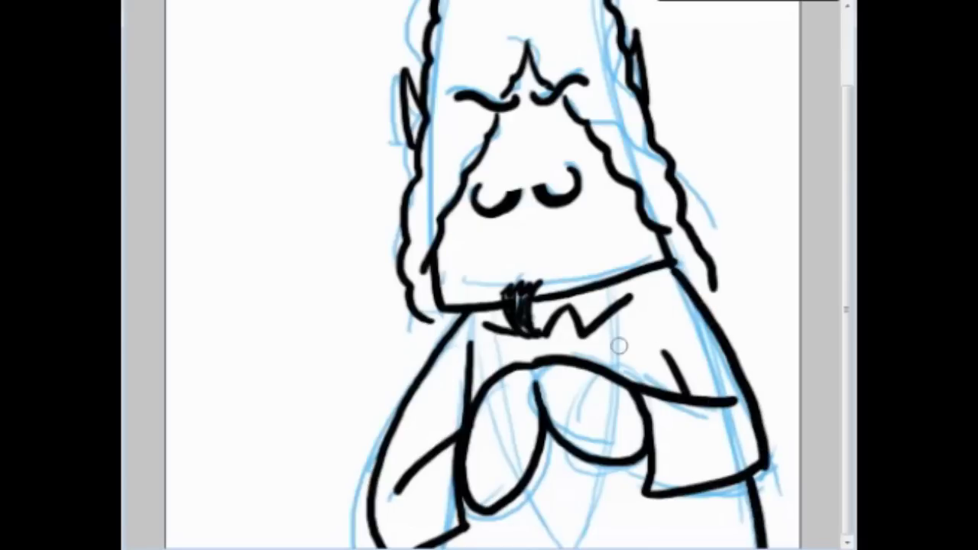
Step: Ink the neck, lapel and V-shaped coat opening lines around the hands, and extend the left-hand hair lock with another curl
{"action": "left_click_drag", "start_coordinate": [625, 292], "coordinate": [625, 382]}
{"action": "left_click_drag", "start_coordinate": [610, 460], "coordinate": [590, 547]}
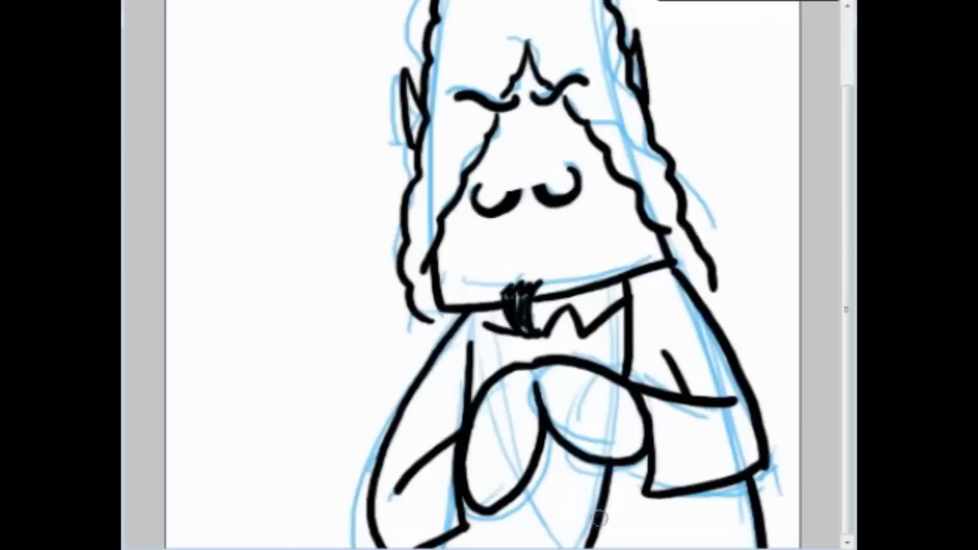
{"action": "left_click_drag", "start_coordinate": [486, 321], "coordinate": [497, 370]}
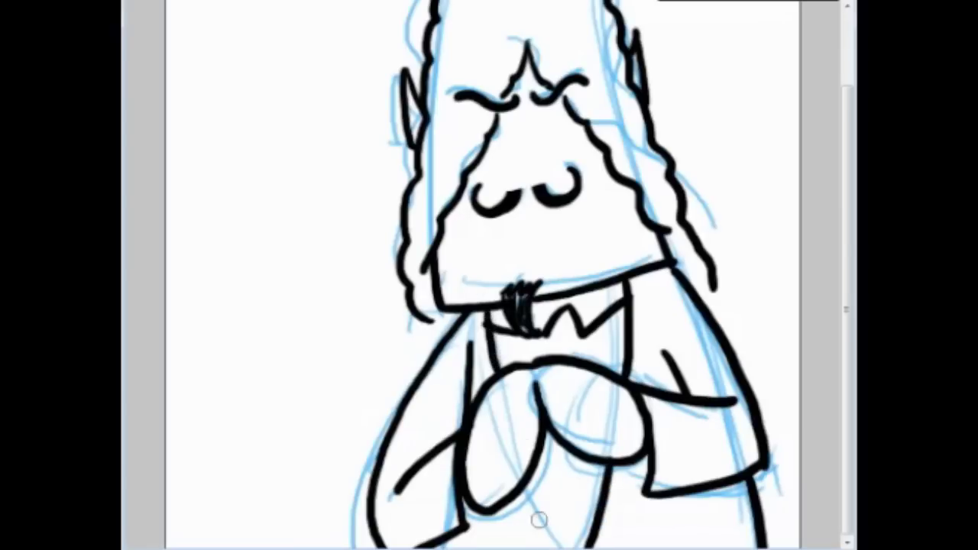
{"action": "left_click_drag", "start_coordinate": [528, 486], "coordinate": [556, 539]}
{"action": "key", "text": "ctrl+z"}
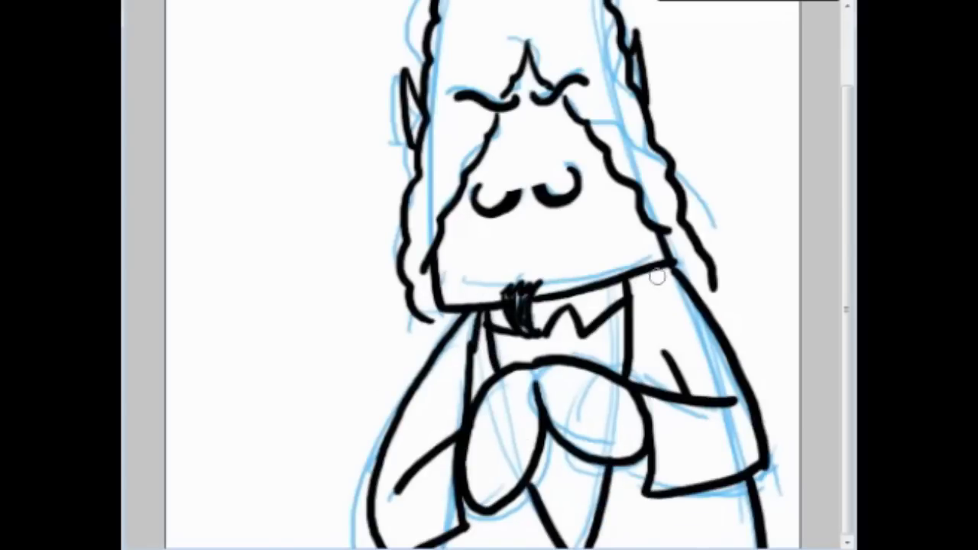
{"action": "left_click_drag", "start_coordinate": [656, 266], "coordinate": [682, 374]}
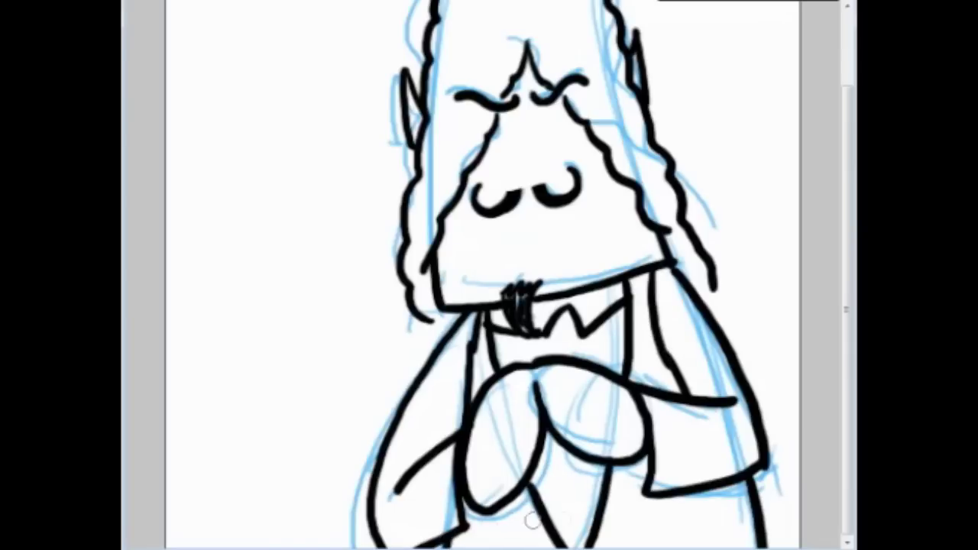
{"action": "scroll", "coordinate": [481, 275], "scroll_direction": "up", "scroll_amount": 3}
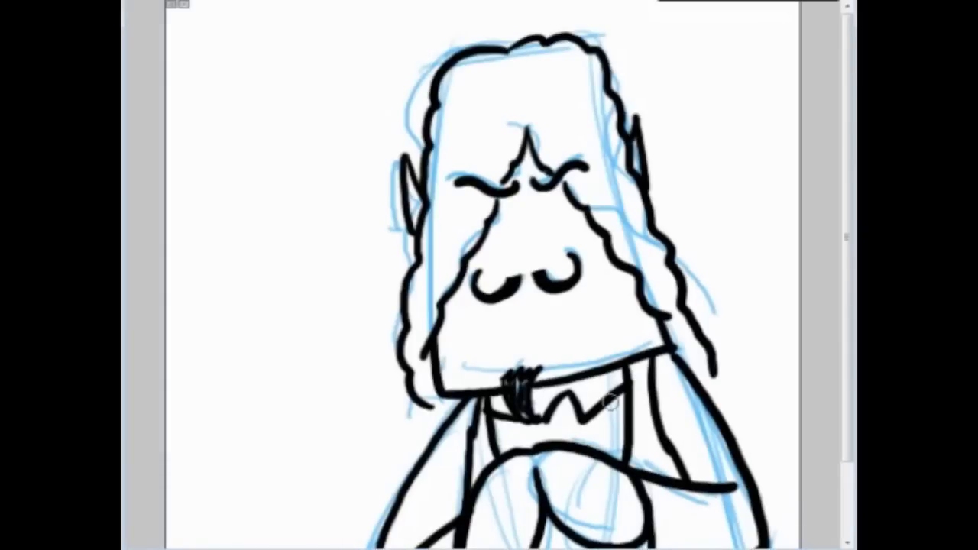
{"action": "left_click_drag", "start_coordinate": [425, 406], "coordinate": [429, 449]}
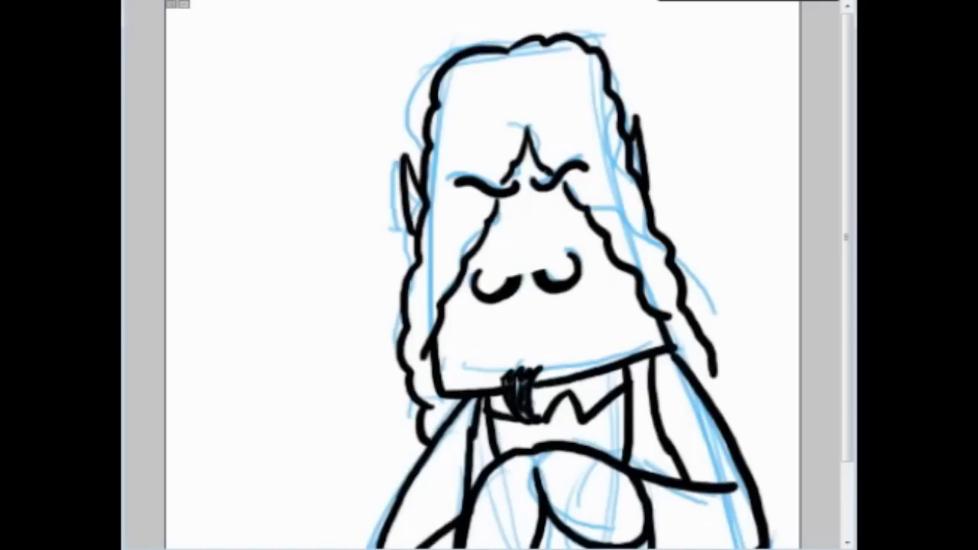
Step: Delete the entire blue sketch from its layer and clear the selection
{"action": "key", "text": "ctrl+a"}
{"action": "key", "text": "Delete"}
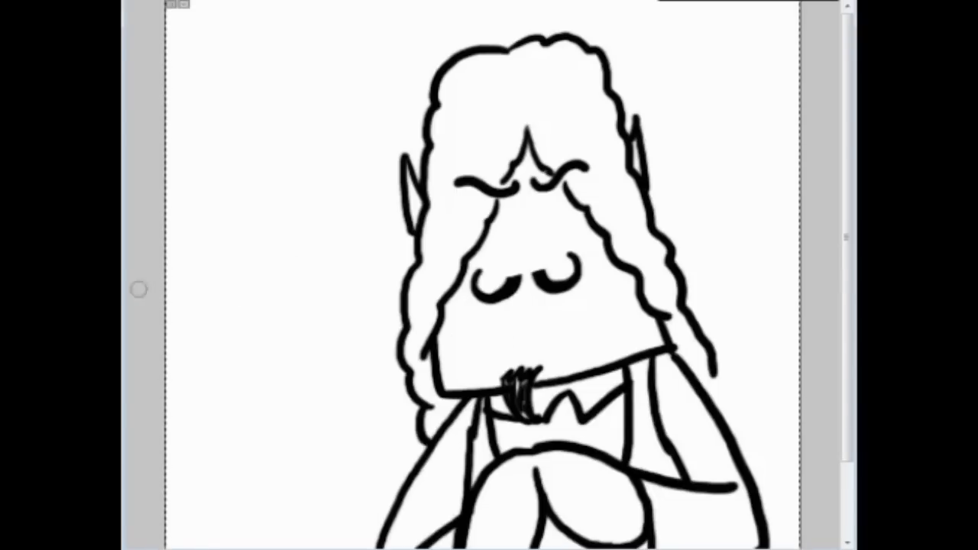
{"action": "key", "text": "ctrl+d"}
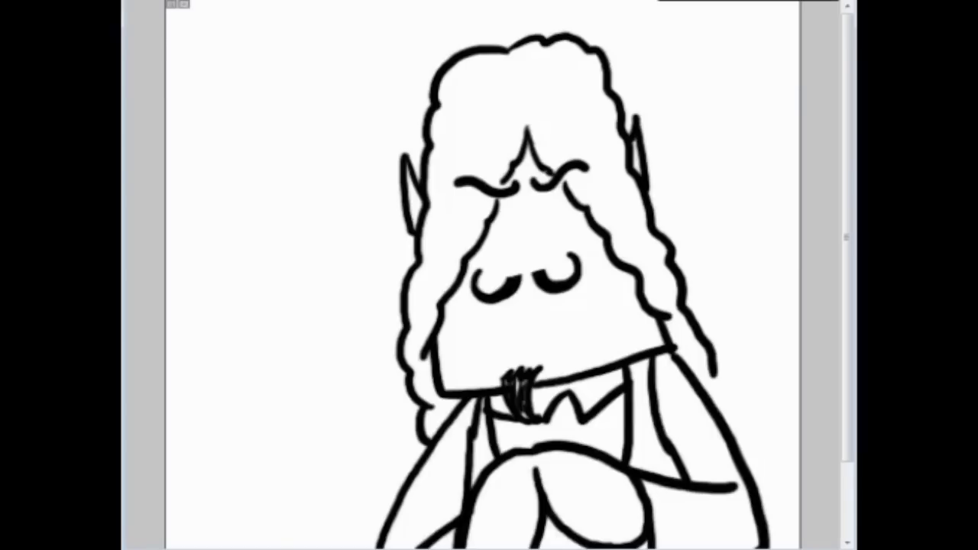
Step: Select the enclosed face area together with the left-hand ear
{"action": "left_click", "coordinate": [535, 321], "text": "shift"}
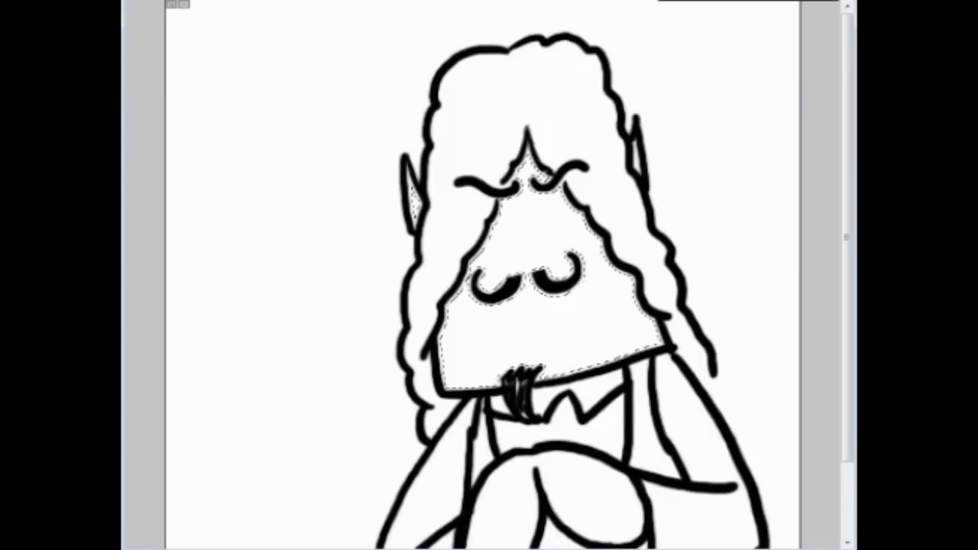